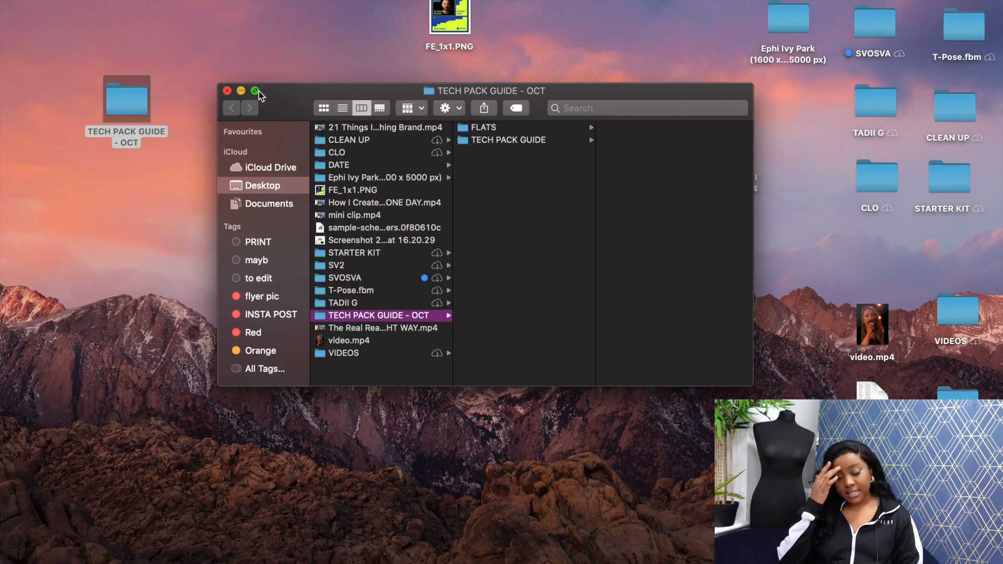
Step: Look through the FLATS, TECH PACK GUIDE and BLANK TEMPLATE folders and preview the full tech pack example spreadsheet
left_click_drag(258, 91, 188, 77)
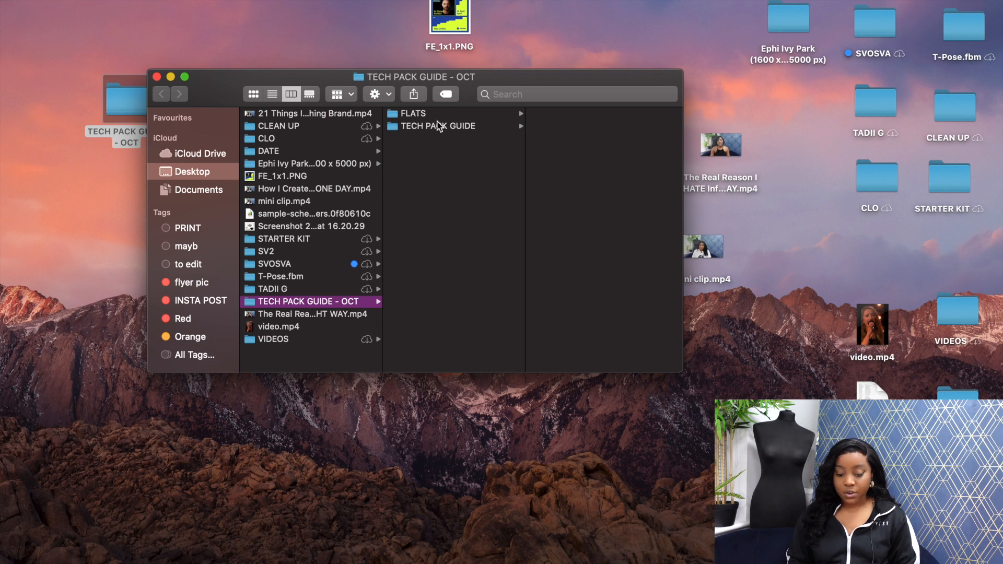
left_click(406, 116)
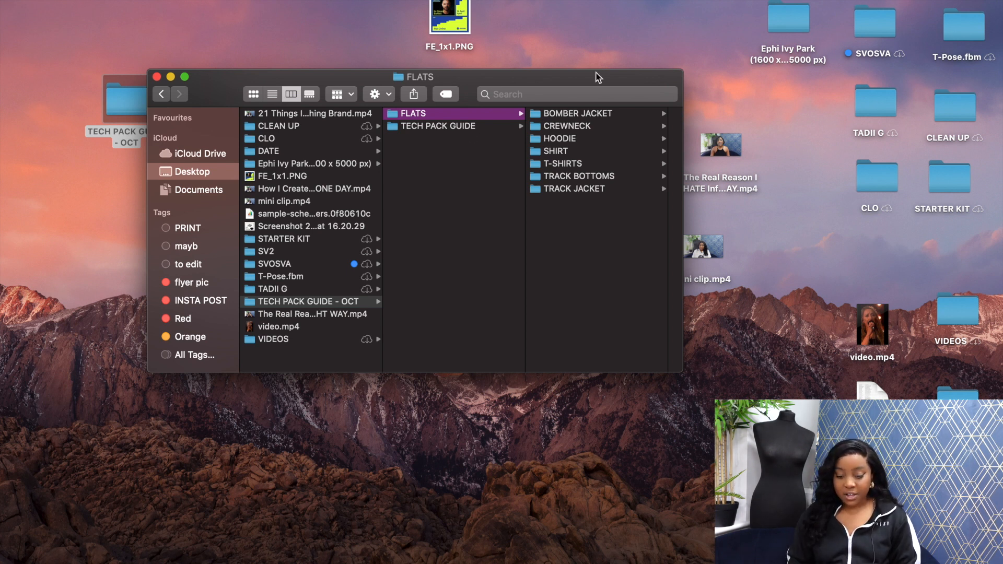
left_click(459, 127)
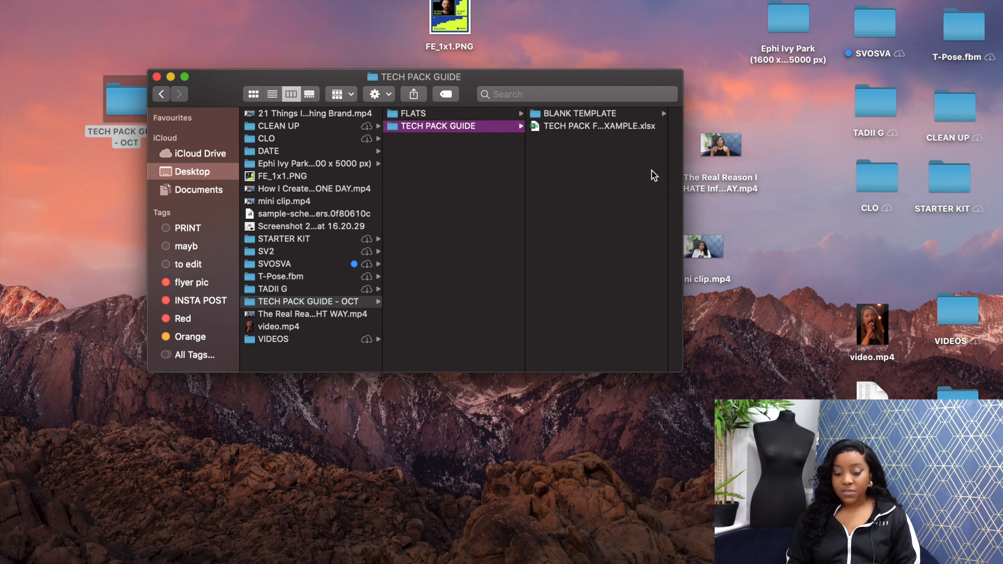
left_click(611, 115)
left_click(610, 114)
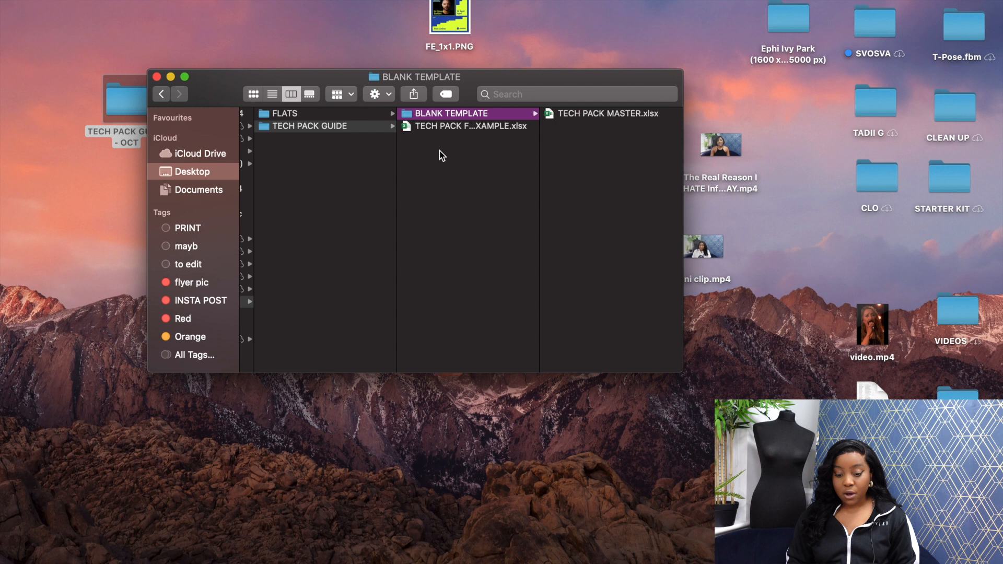
left_click(450, 126)
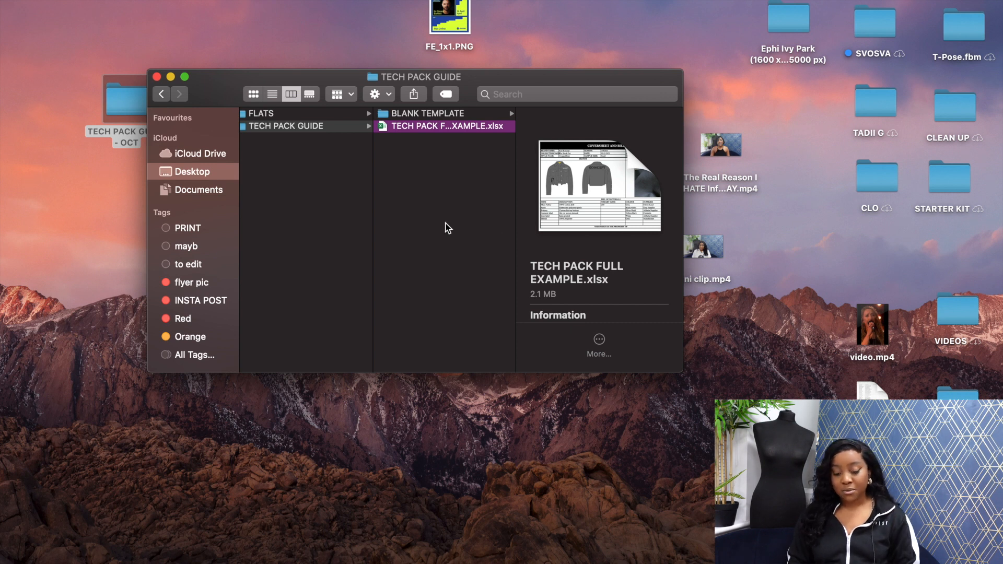
key("Up")
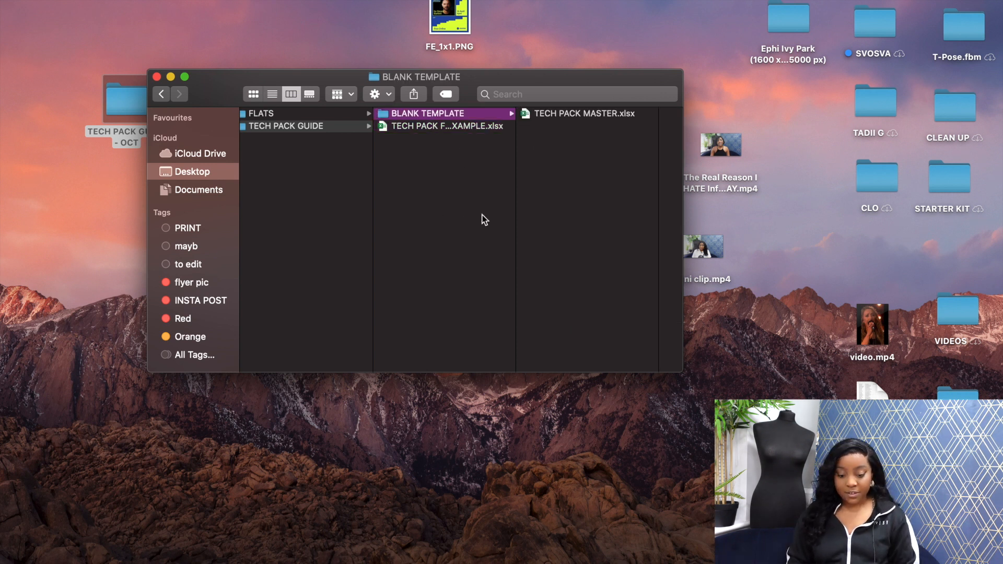
left_click(338, 112)
key("Left")
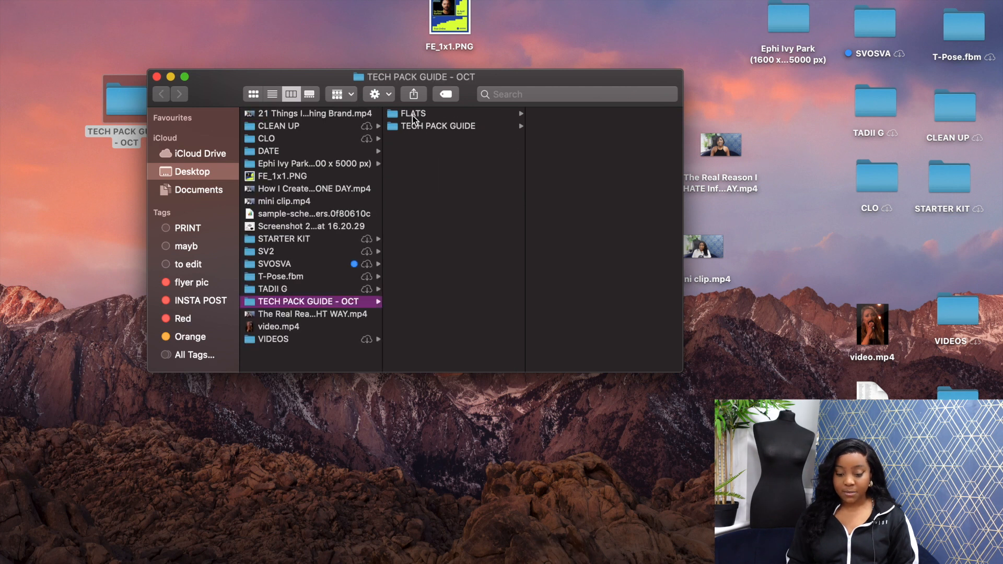
Step: Open T-SHIRT FLAT (source file).ai from the T-SHIRTS folder inside FLATS in Adobe Illustrator
left_click(412, 115)
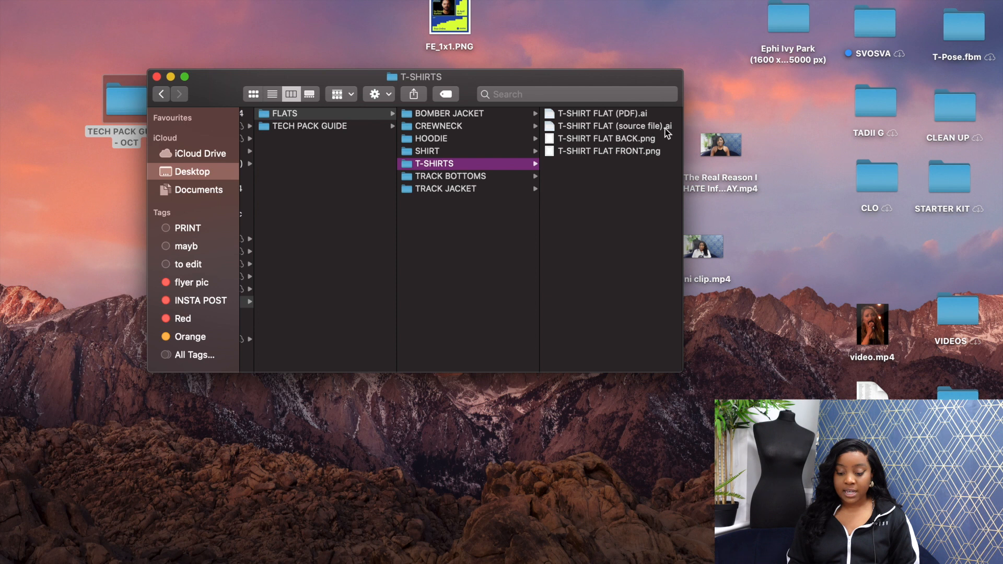
left_click(639, 130)
left_click(689, 458)
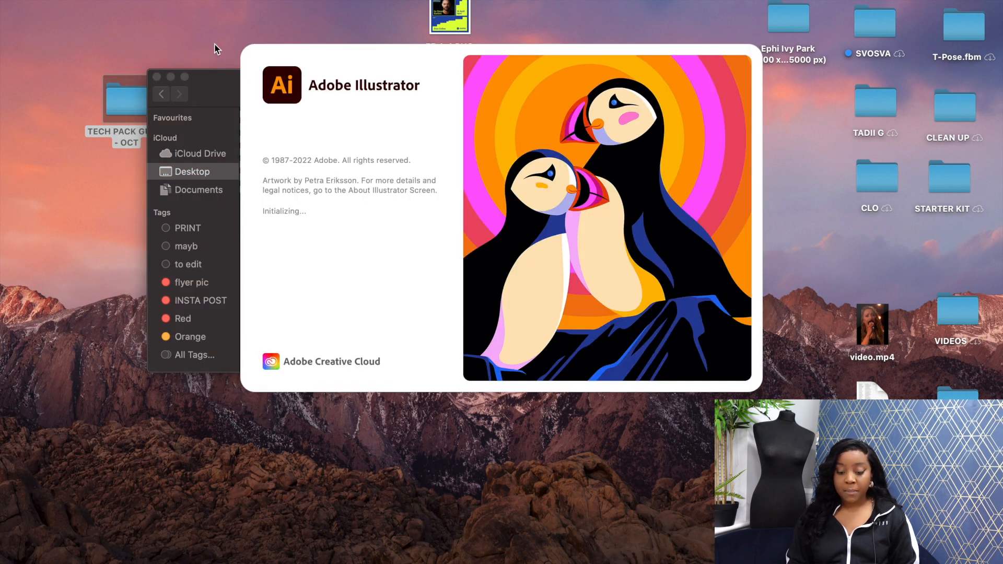
Step: Preview the T-SHIRT FLAT BACK and FRONT PNG files, and minimize the Finder window to reveal the Illustrator document
left_click(218, 85)
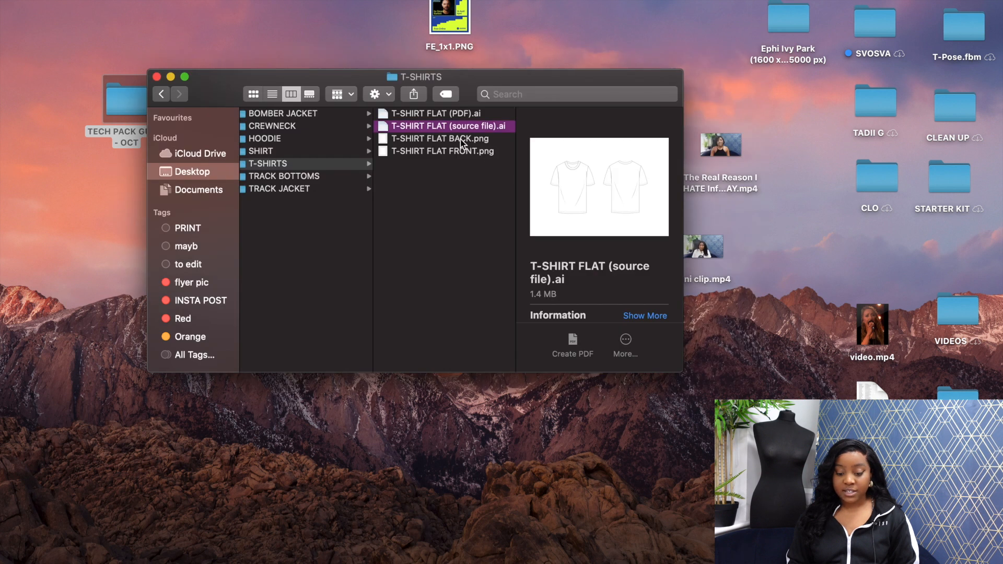
left_click(463, 146)
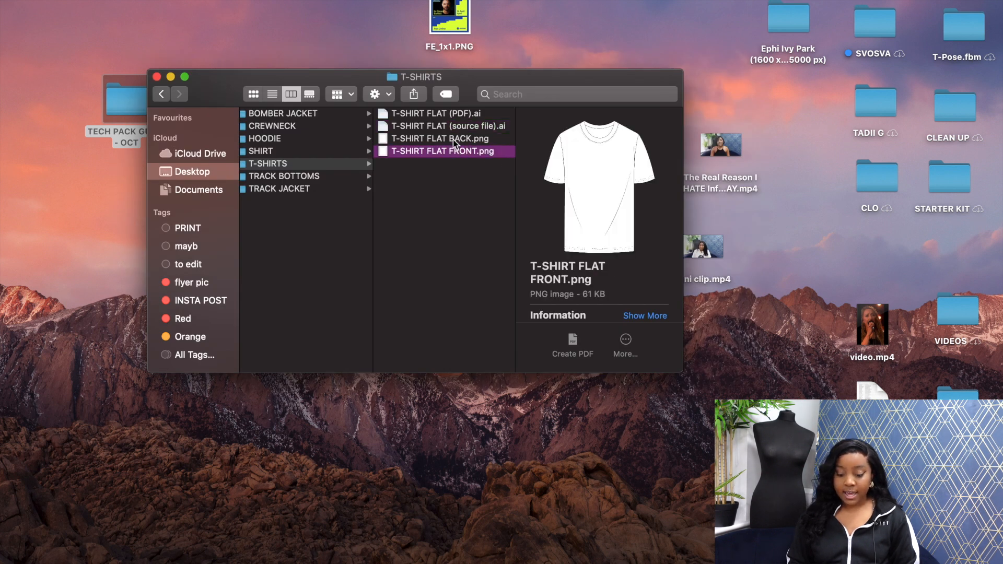
left_click(454, 141)
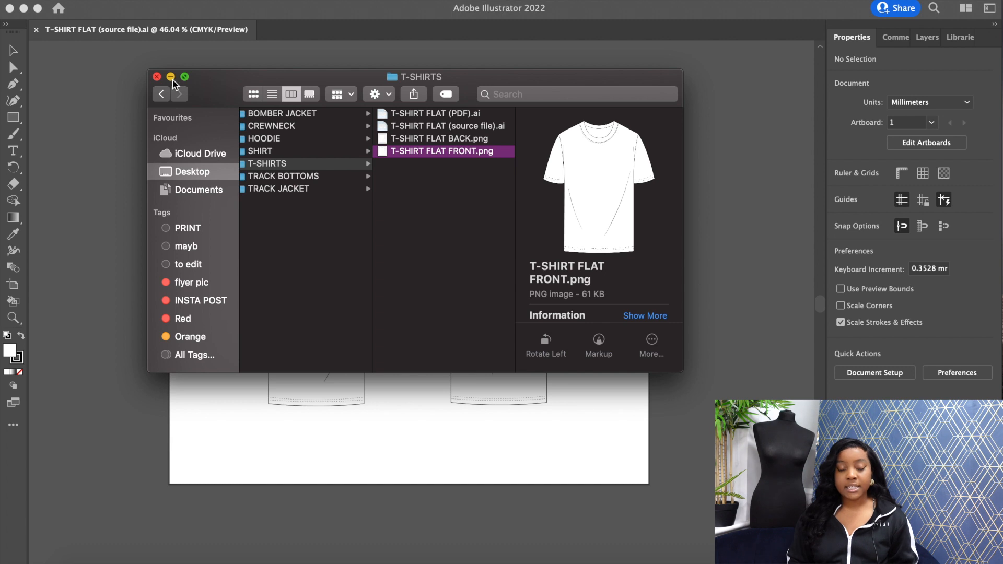
left_click(170, 76)
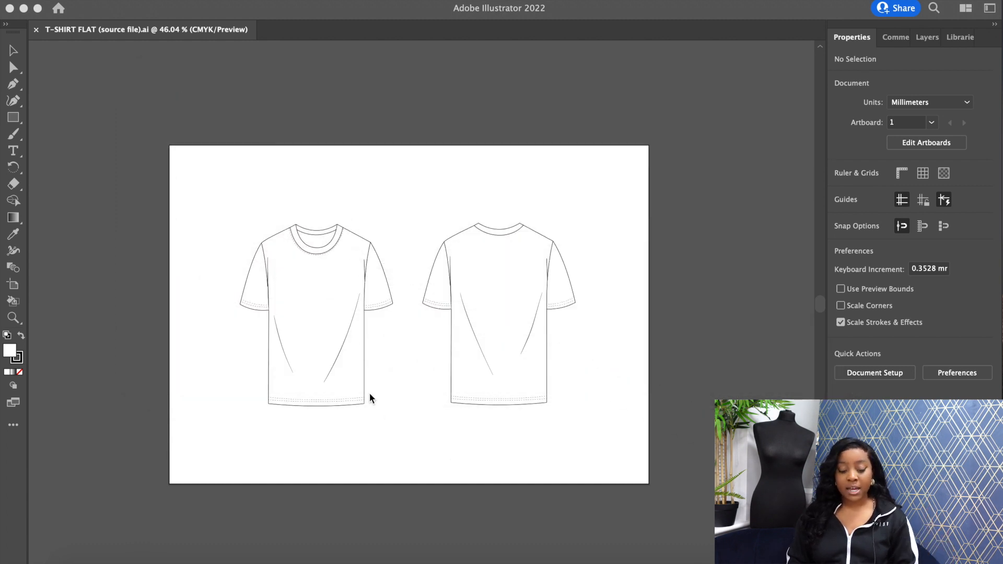
Step: Lengthen the left sleeve of the front T-shirt by moving its outer hem corner and underarm anchor points down with Direct Selection
scroll(305, 313, "down", 2)
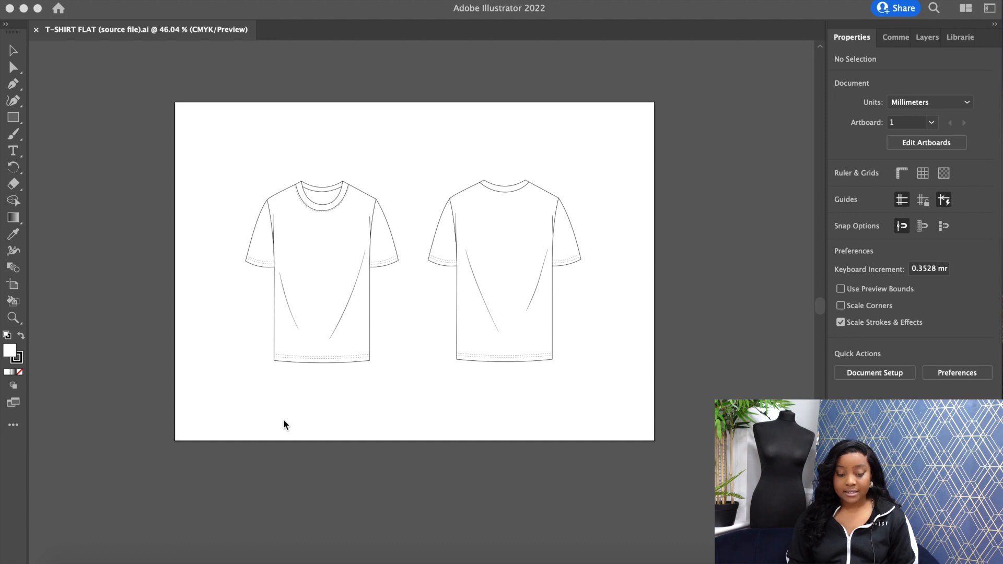
scroll(255, 292, "up", 5)
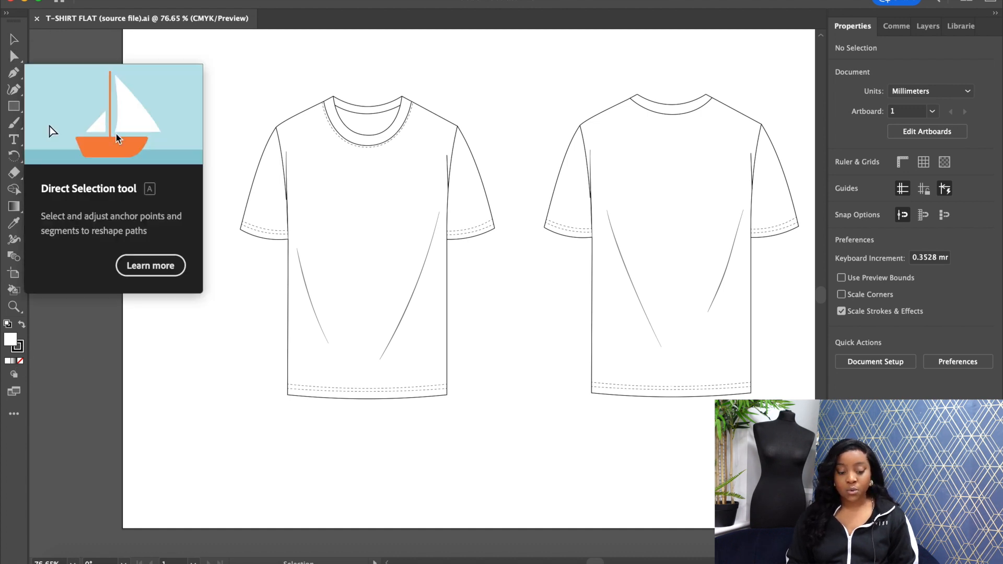
left_click(14, 57)
scroll(221, 277, "up", 5)
left_click(256, 190)
left_click(251, 209)
left_click(256, 191)
left_click_drag(256, 191, 234, 225)
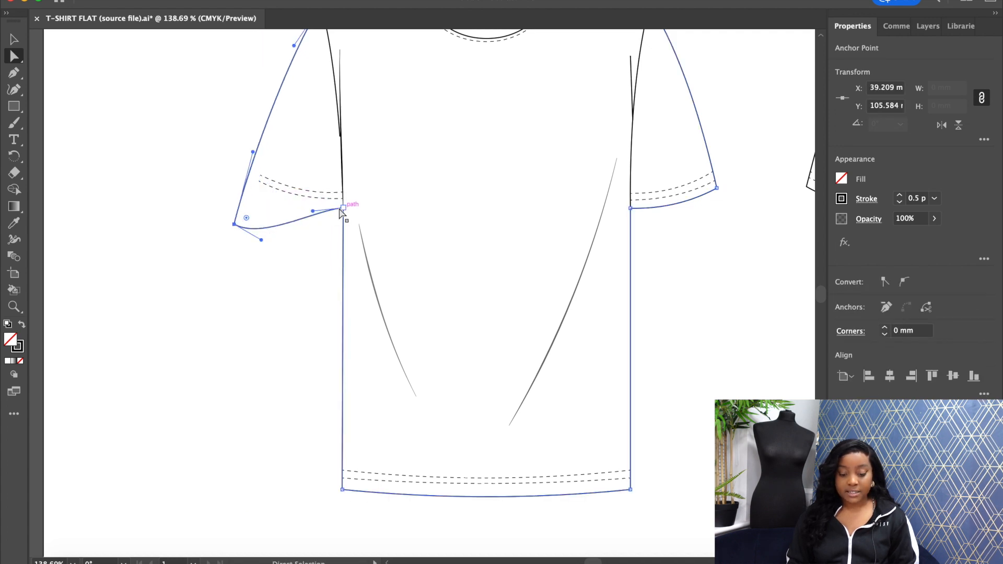
left_click_drag(343, 208, 343, 240)
key("super+0")
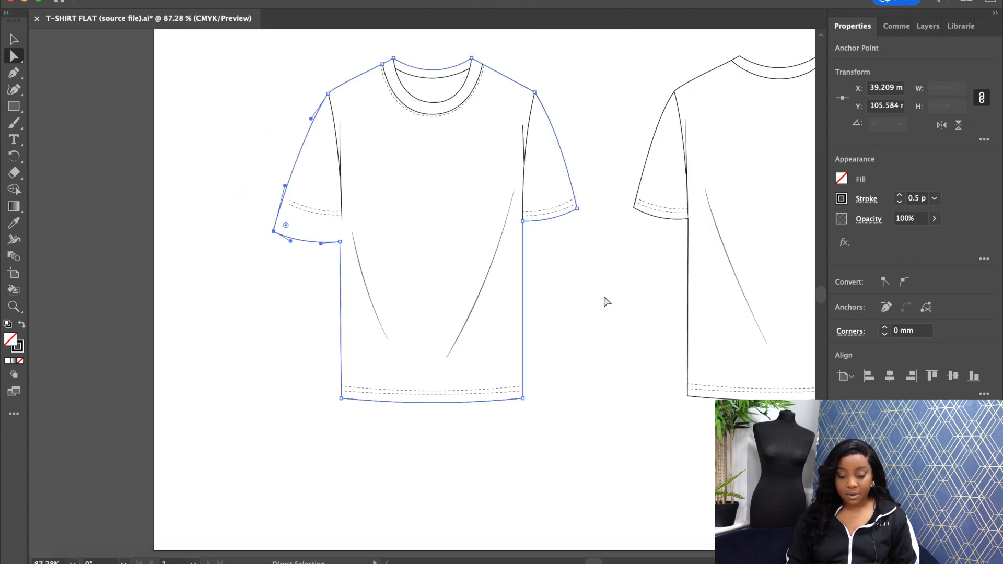
Step: Lengthen the right sleeve of the front T-shirt to match by moving its hem corner and underarm anchors down
left_click_drag(577, 210, 586, 243)
left_click_drag(522, 221, 523, 244)
left_click(585, 239)
left_click(594, 293)
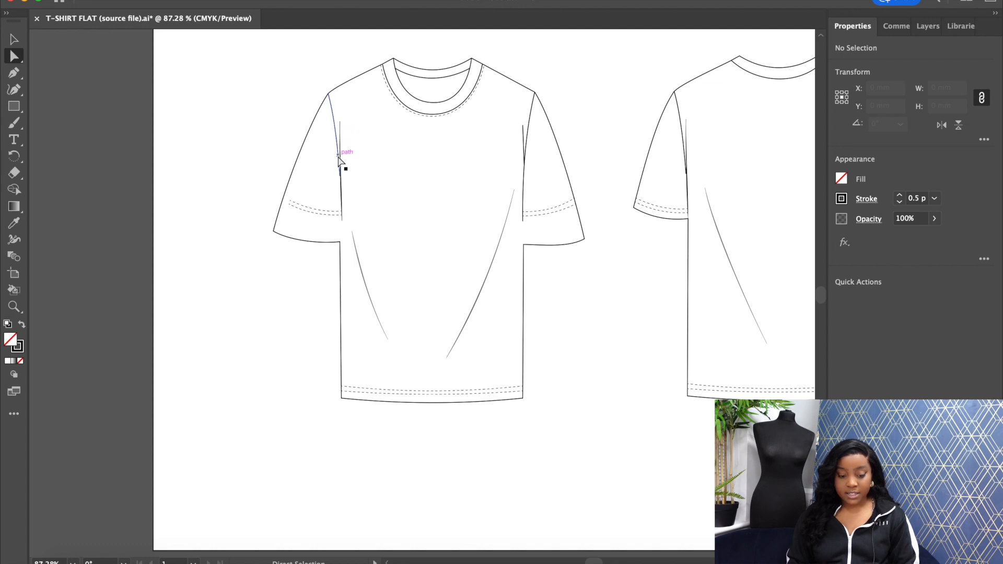
Step: Move the crease line beside the left armhole aside and extend that armhole seam down to the new underarm point
key("v")
left_click_drag(335, 142, 340, 241)
left_click(357, 153)
key("a")
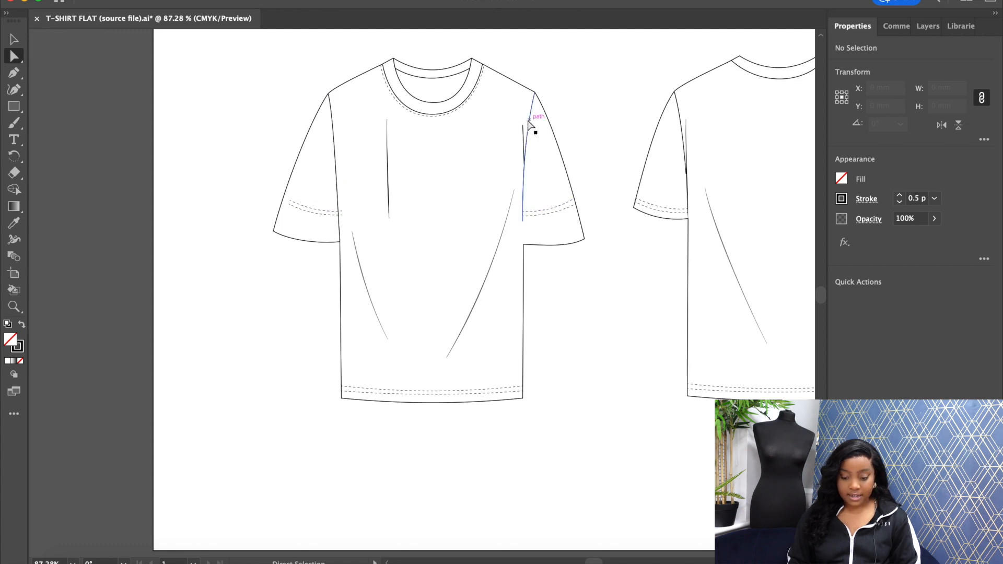
Step: Move the crease line beside the right armhole inward and extend that armhole seam down to the new underarm point
key("v")
left_click_drag(523, 134, 463, 141)
left_click(524, 215)
left_click(515, 240)
left_click(523, 218)
key("a")
left_click_drag(523, 221, 524, 244)
left_click(500, 237)
Step: Place both crease lines back against the left and right armhole seams of the front T-shirt
left_click_drag(388, 179, 340, 202)
key("super+z")
left_click(406, 182)
key("v")
left_click(420, 172)
scroll(341, 225, "up", 5)
scroll(386, 215, "down", 5)
left_click_drag(458, 158, 533, 195)
key("a")
left_click(440, 195)
scroll(387, 290, "down", 3)
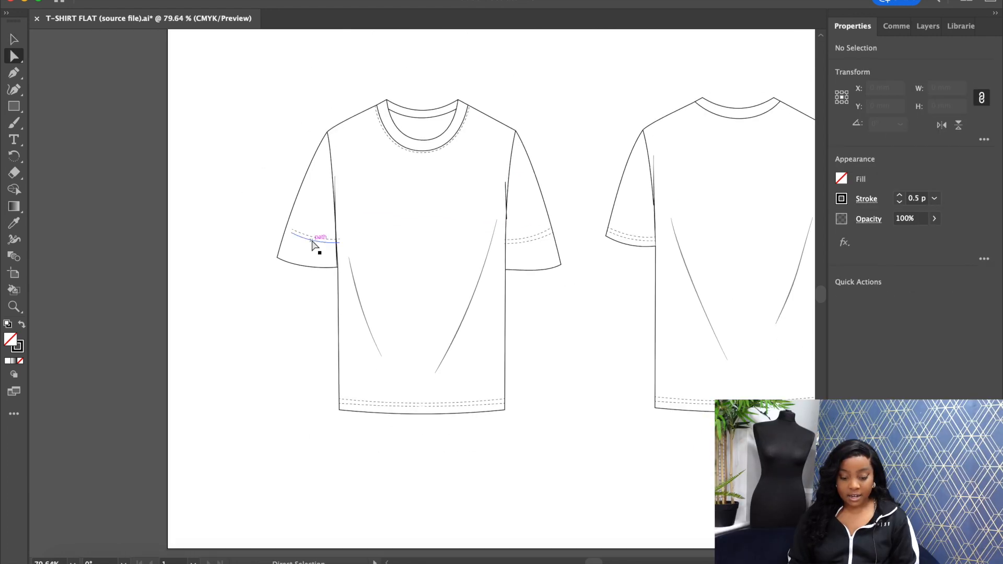
Step: Move the left sleeve's dashed stitch lines down to the new hem and adjust their end points to meet the sleeve edges
scroll(313, 244, "up", 4)
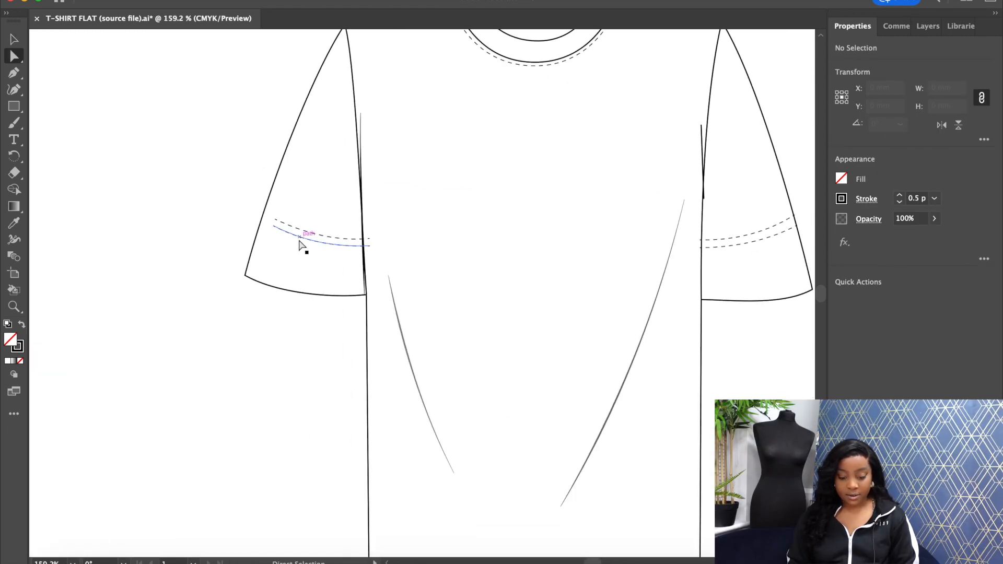
key("v")
left_click_drag(305, 233, 280, 285)
left_click(127, 262)
key("a")
left_click_drag(346, 286, 367, 296)
scroll(364, 291, "up", 10)
left_click_drag(391, 329, 385, 293)
scroll(372, 323, "down", 8)
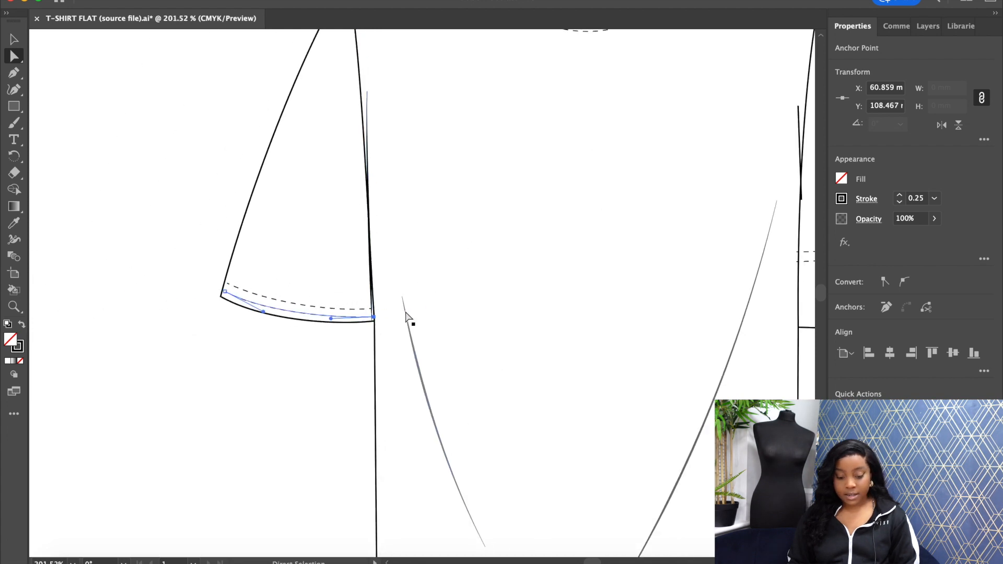
left_click(563, 296)
Step: Move the right sleeve's dashed stitch lines down to the lengthened hem and fit their end points to the sleeve edge
scroll(563, 297, "down", 2)
scroll(574, 299, "down", 6)
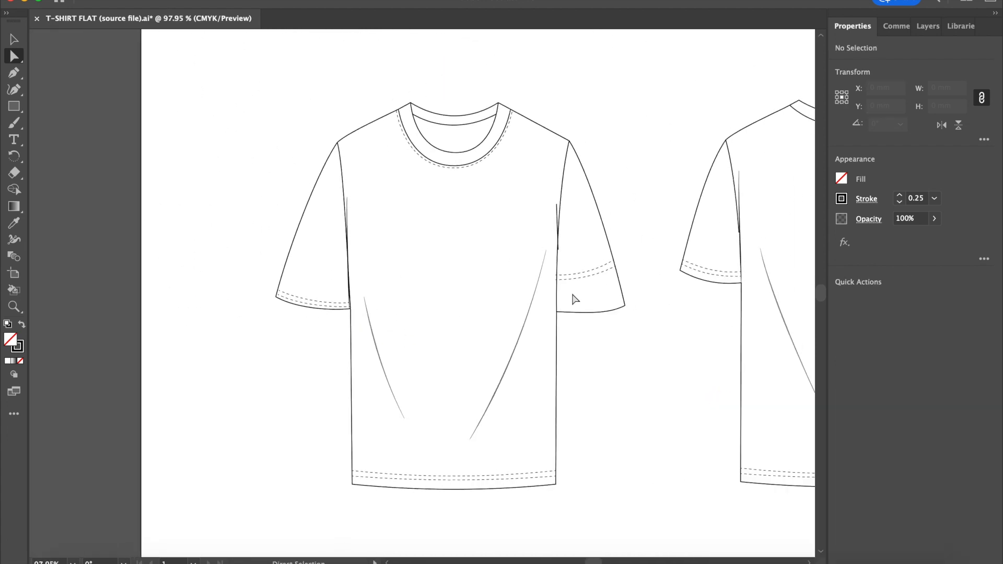
key("v")
left_click_drag(515, 282, 526, 303)
scroll(515, 312, "up", 8)
key("a")
left_click(510, 347)
left_click_drag(461, 254, 443, 239)
left_click_drag(461, 269, 442, 253)
left_click(496, 344)
scroll(497, 345, "down", 7)
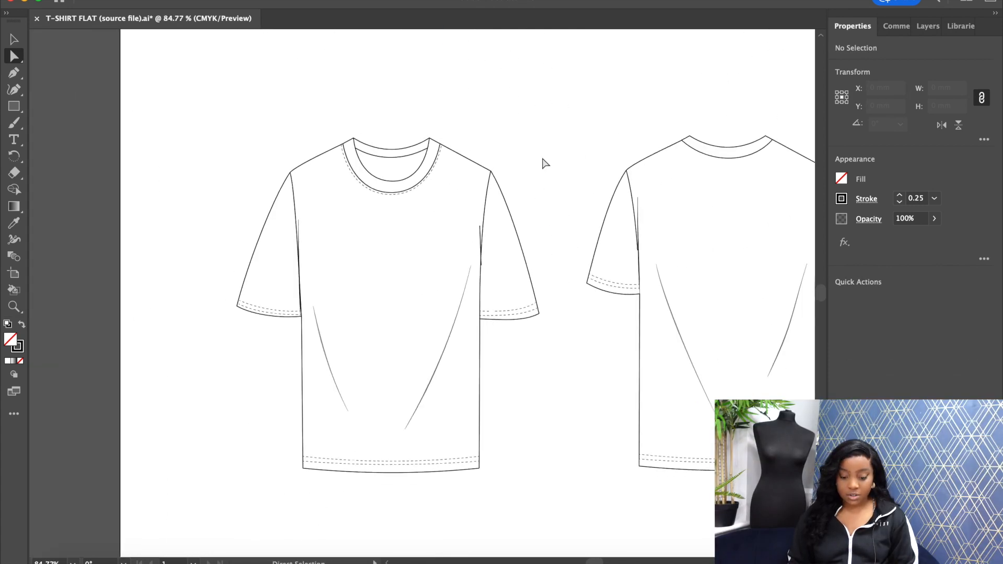
Step: Shorten the front T-shirt's body by raising both bottom corner anchors, and move the dashed hem stitching up to match
scroll(290, 430, "up", 3)
scroll(293, 389, "up", 3)
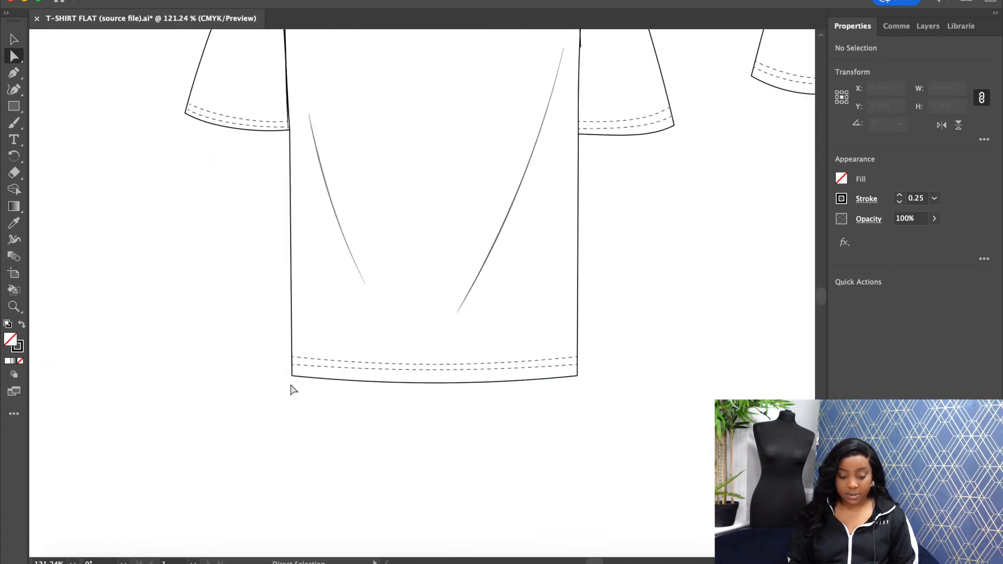
left_click(292, 373)
left_click_drag(294, 375, 294, 331)
left_click_drag(686, 374, 687, 330)
key("v")
left_click_drag(532, 402, 533, 355)
left_click_drag(534, 358, 538, 325)
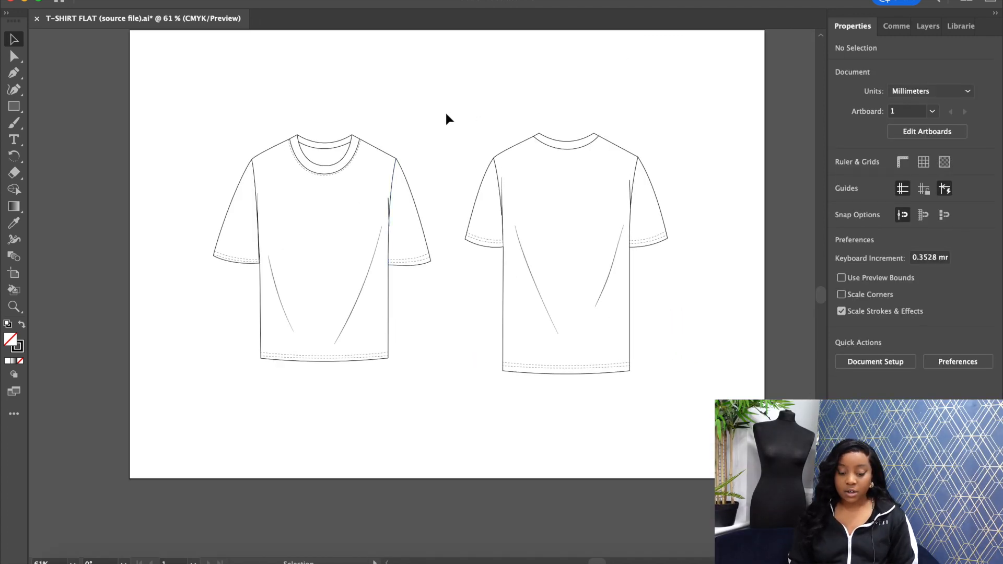
Step: Replace the old back view with a copy of the reshaped front T-shirt, aligned beside the original
left_click_drag(453, 106, 703, 430)
key("Delete")
left_click_drag(176, 101, 480, 415)
key("super+c")
key("super+v")
left_click_drag(448, 200, 596, 161)
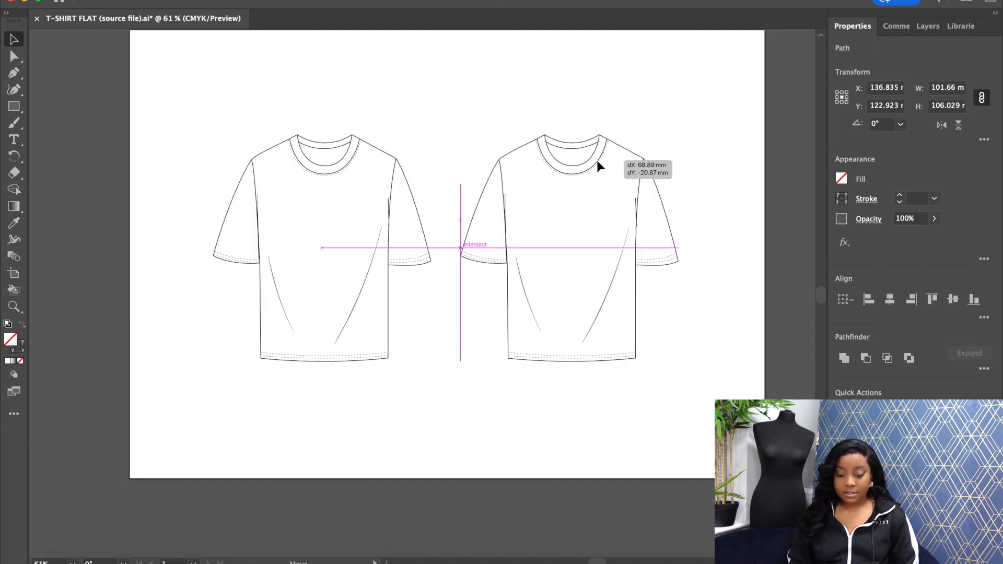
left_click(667, 146)
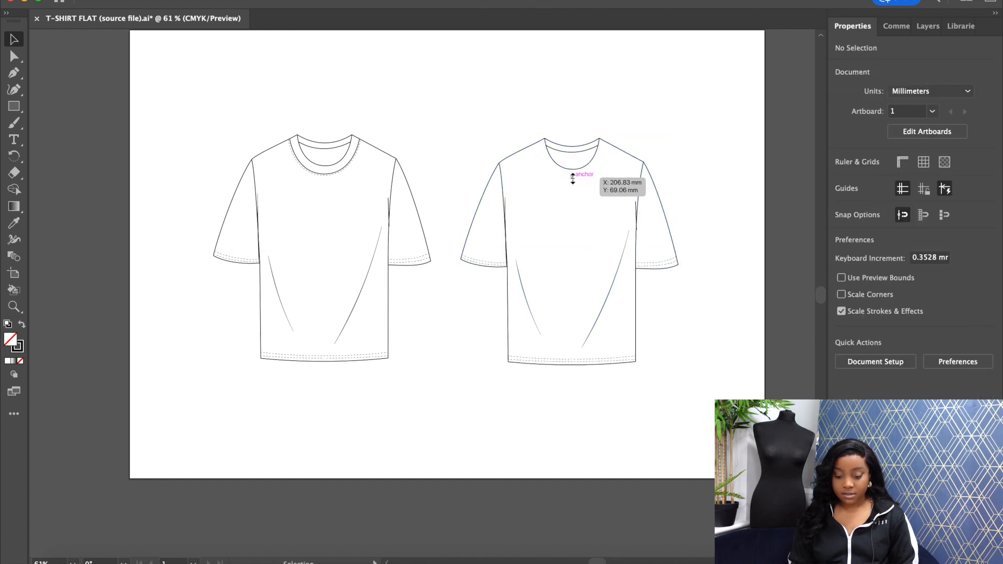
Step: Delete the remaining front neckline curve from the copied T-shirt to turn it into a back view
left_click(574, 170)
key("Delete")
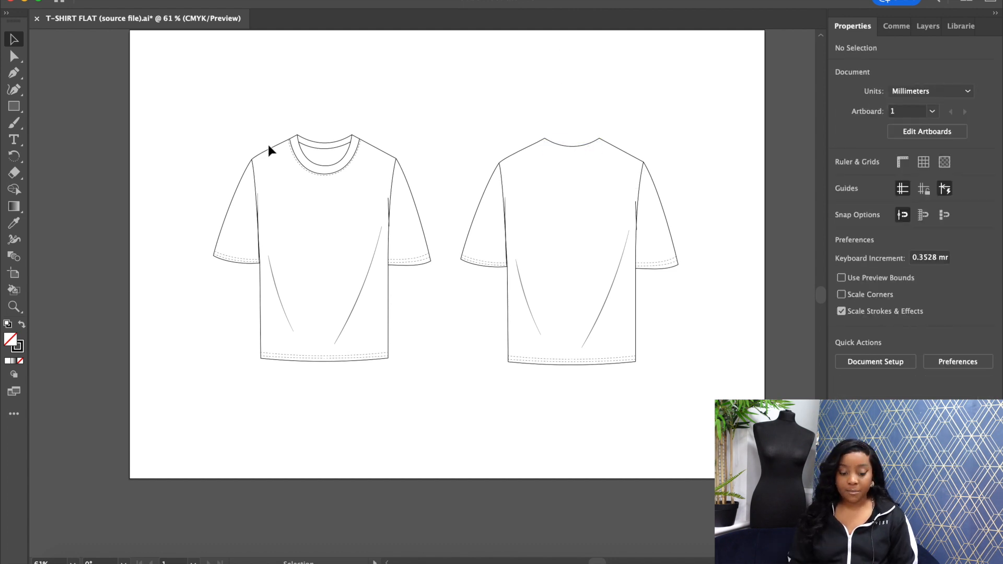
Step: Change the stroke colour of all lines on both T-shirts to grey
mouse_move(167, 69)
left_mouse_down()
mouse_move(699, 411)
mouse_move(719, 405)
left_mouse_up()
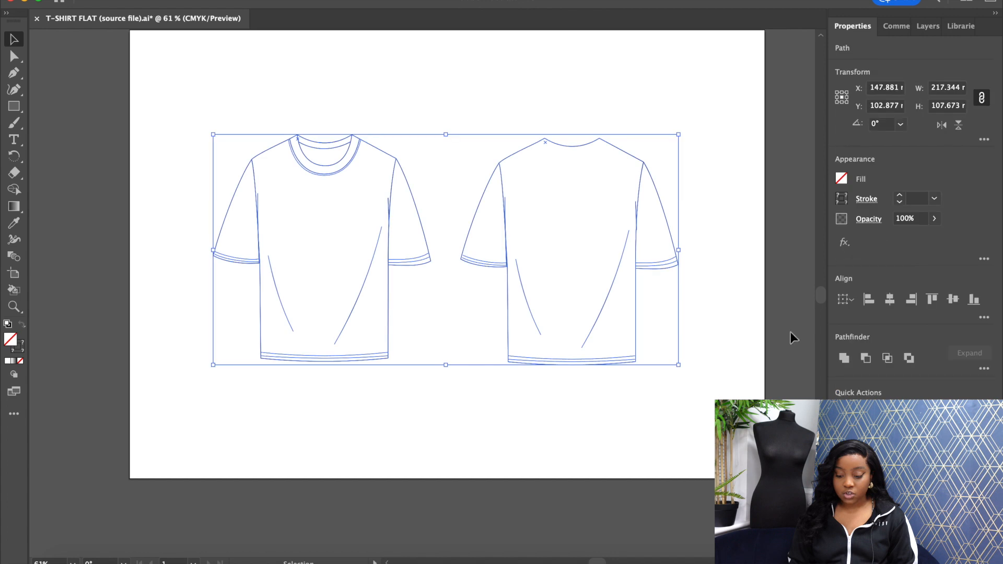
left_click(841, 198)
left_click(736, 295)
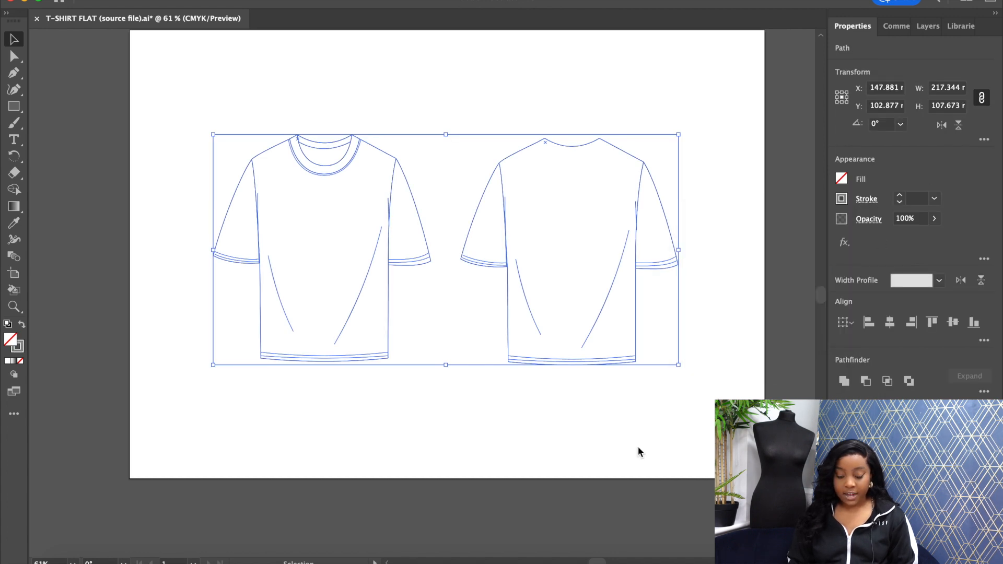
left_click(639, 453)
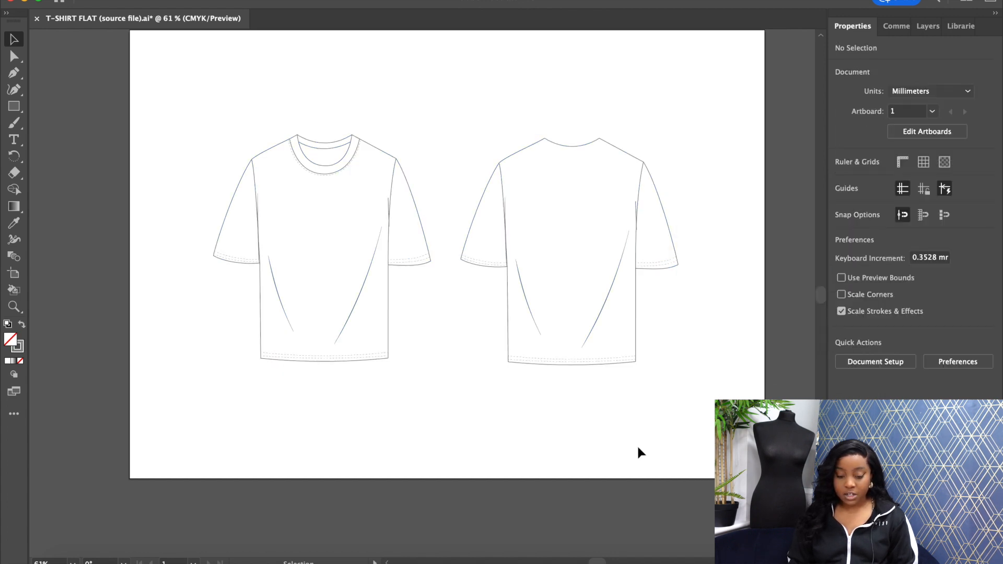
Step: Fill the front and back T-shirt body shapes with black
left_click(381, 153)
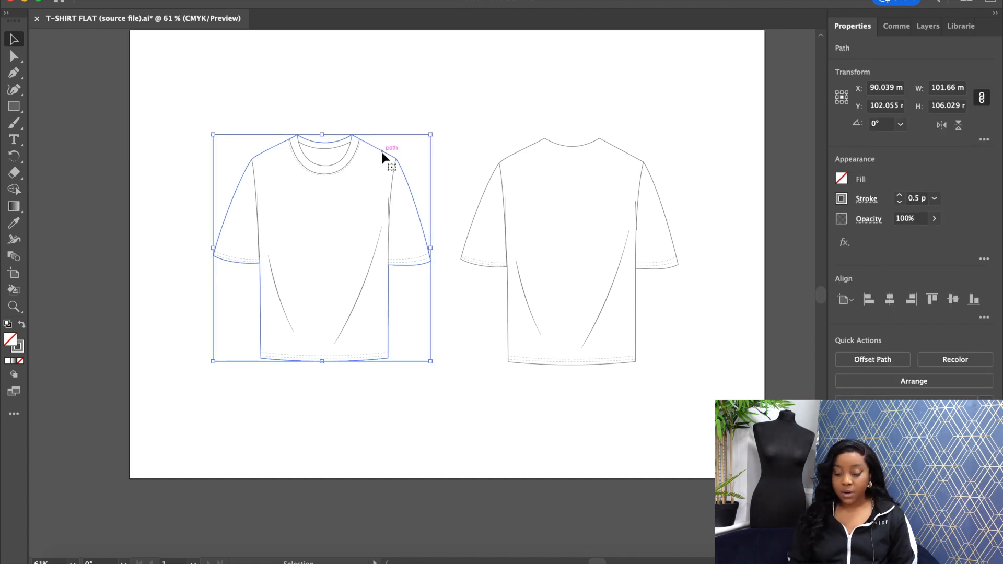
left_click(840, 179)
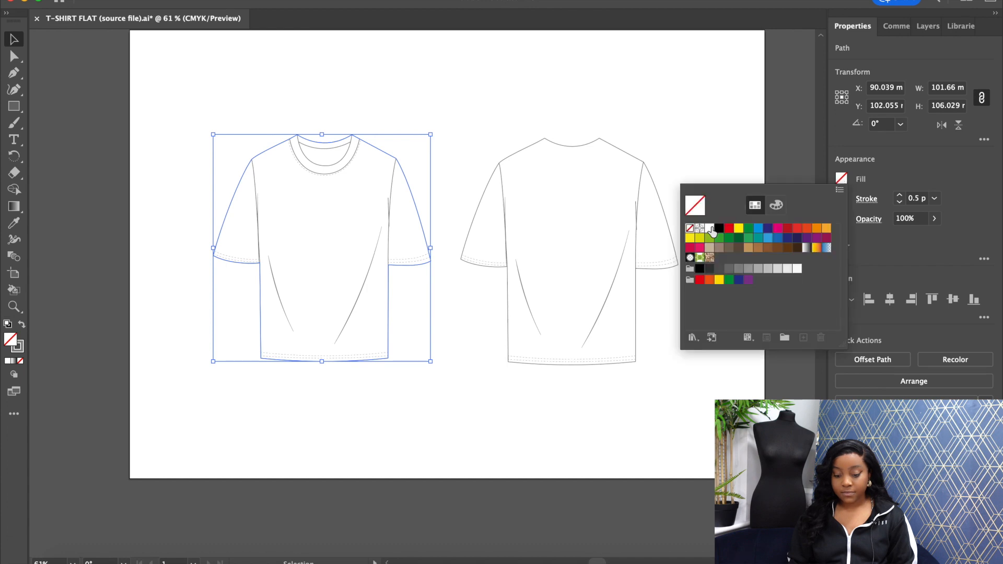
left_click(718, 228)
left_click(611, 148)
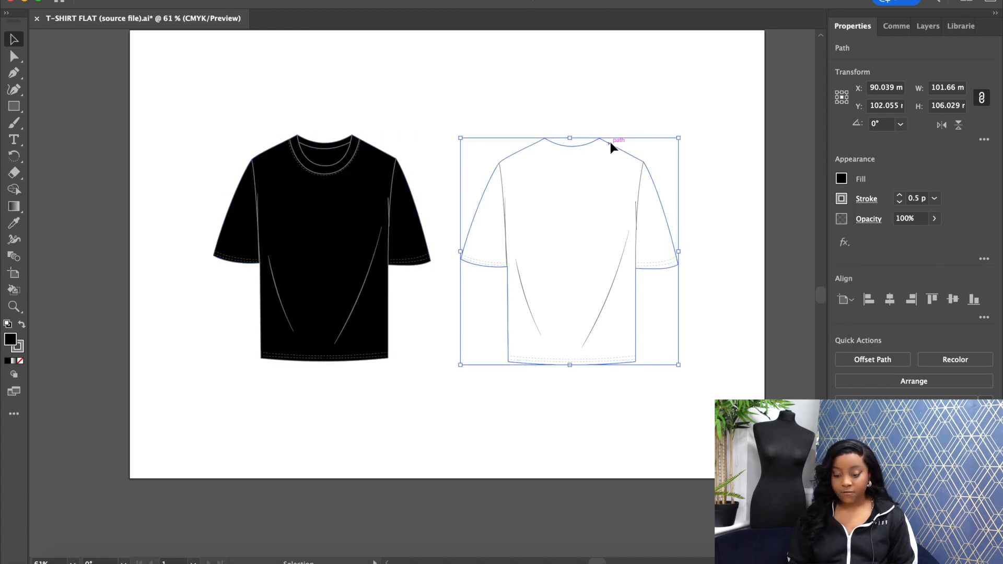
left_click(841, 178)
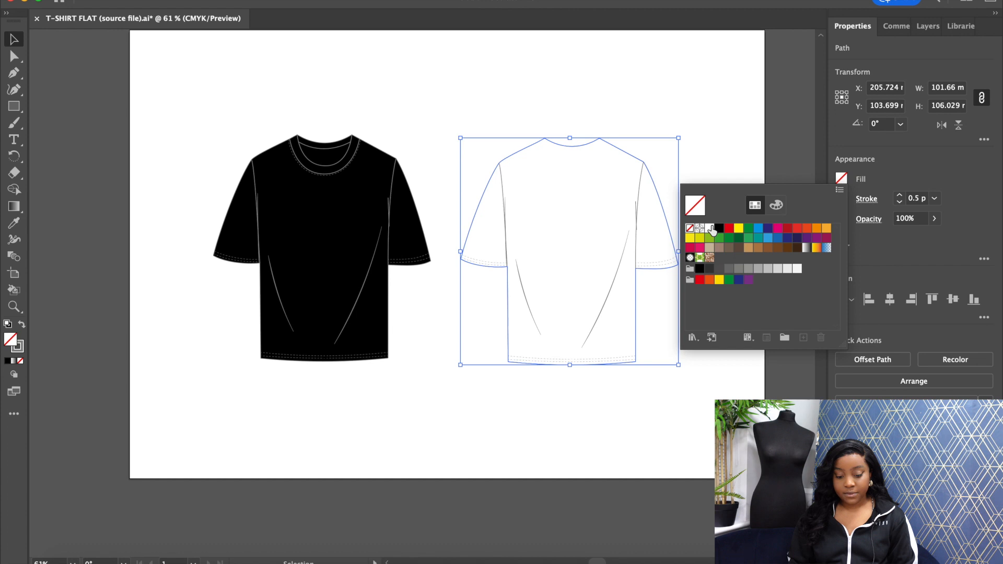
left_click(718, 229)
left_click(441, 484)
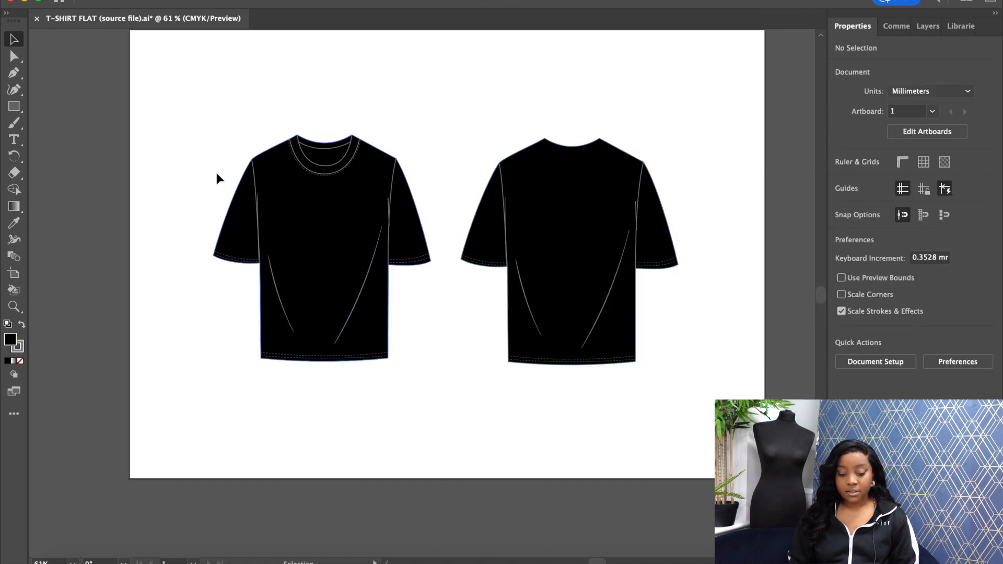
Step: Bring the head artwork 3 (1).png alias from the AFRICAN GODDESS folder into the T-shirt document, scaled down and centred on the front chest
key("super+0")
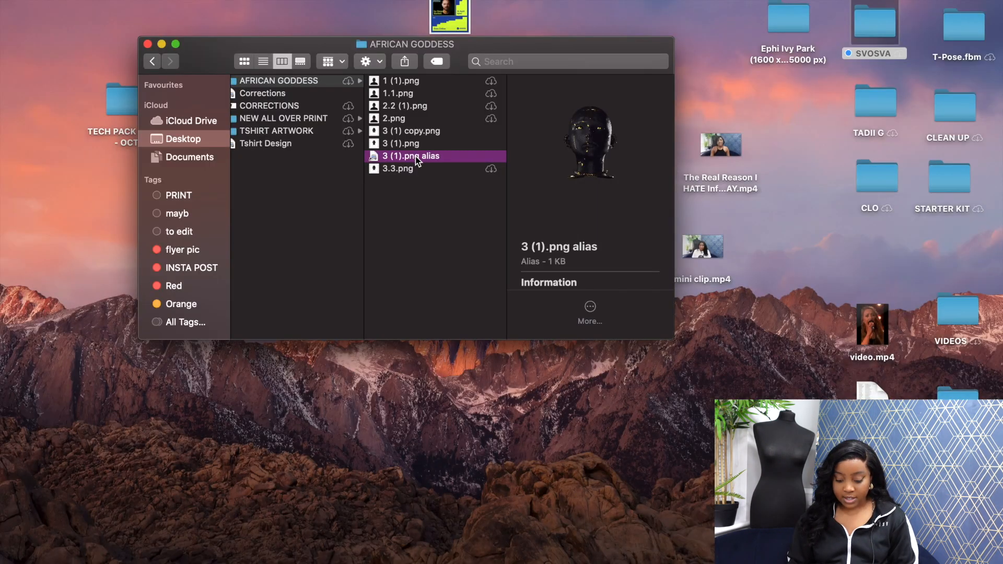
left_click_drag(416, 156, 590, 562)
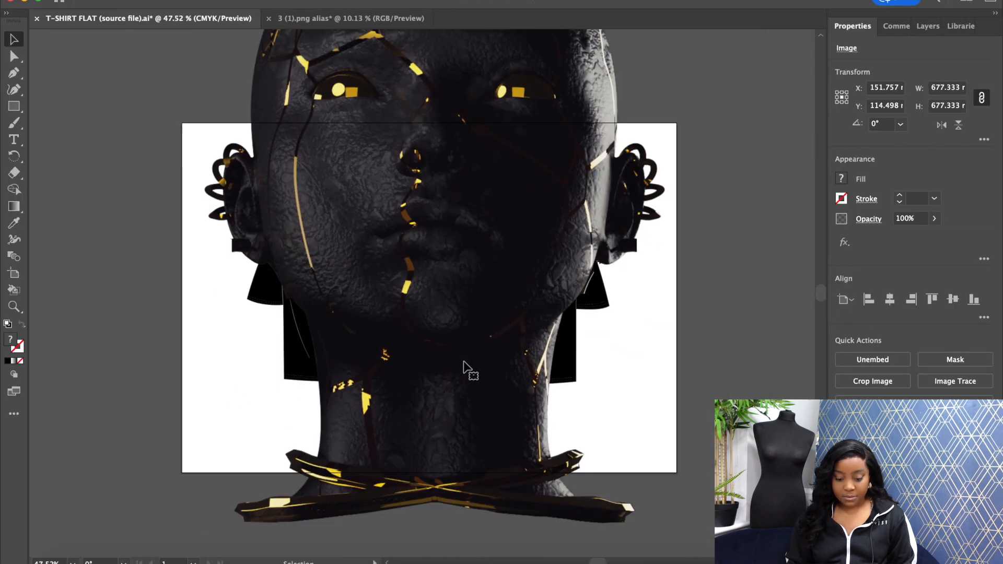
scroll(410, 368, "down", 5)
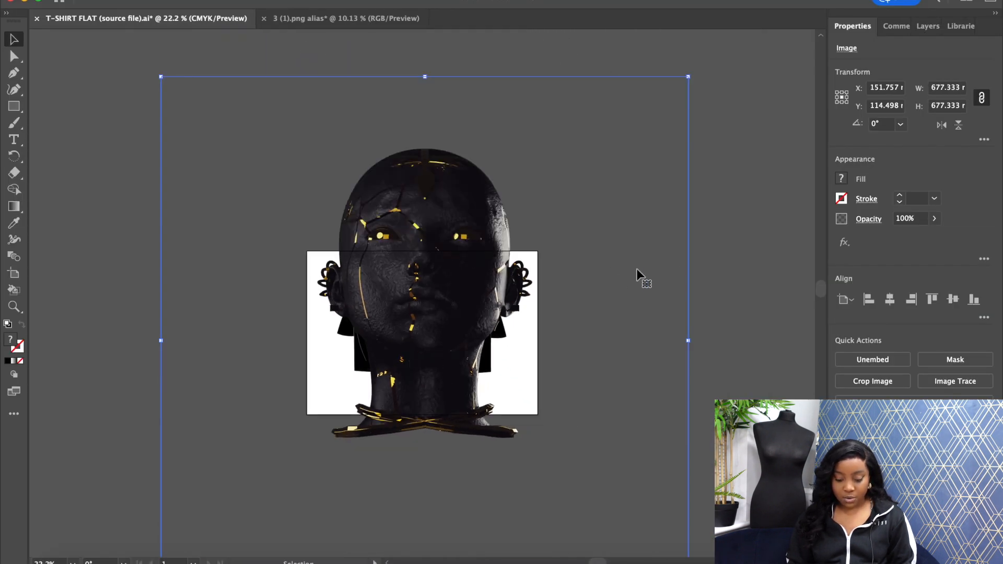
scroll(636, 268, "down", 3)
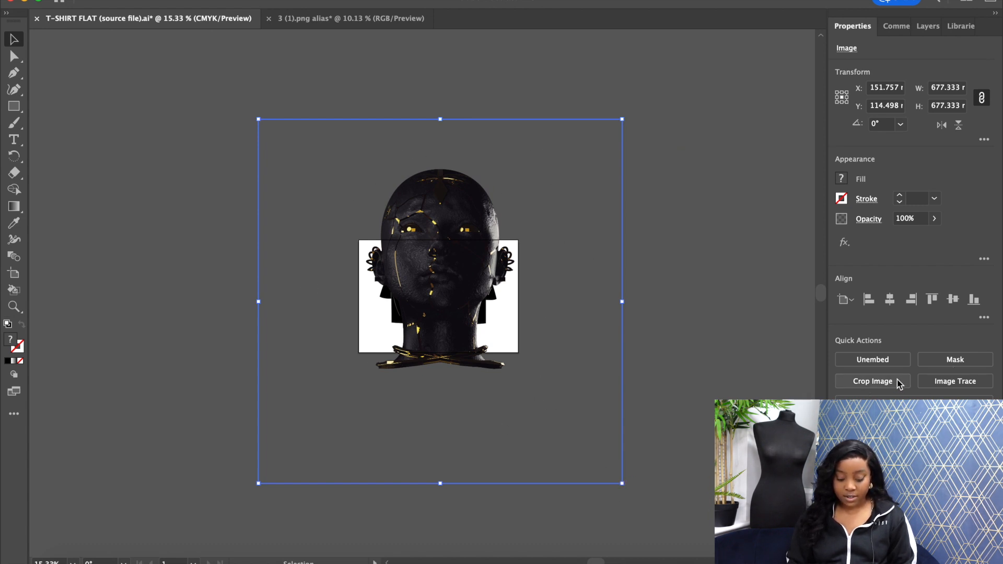
left_click_drag(623, 481, 313, 168)
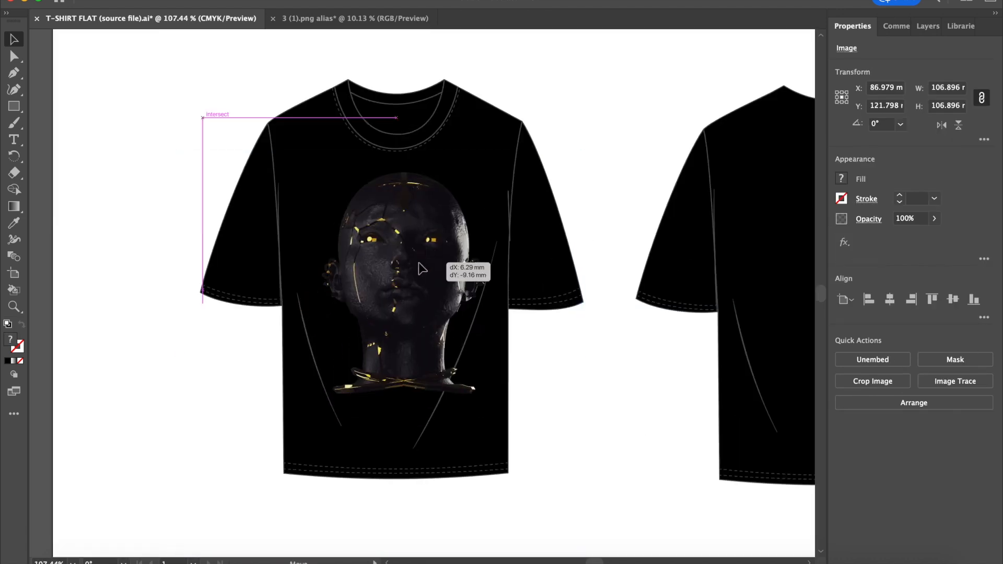
left_click_drag(422, 269, 348, 345)
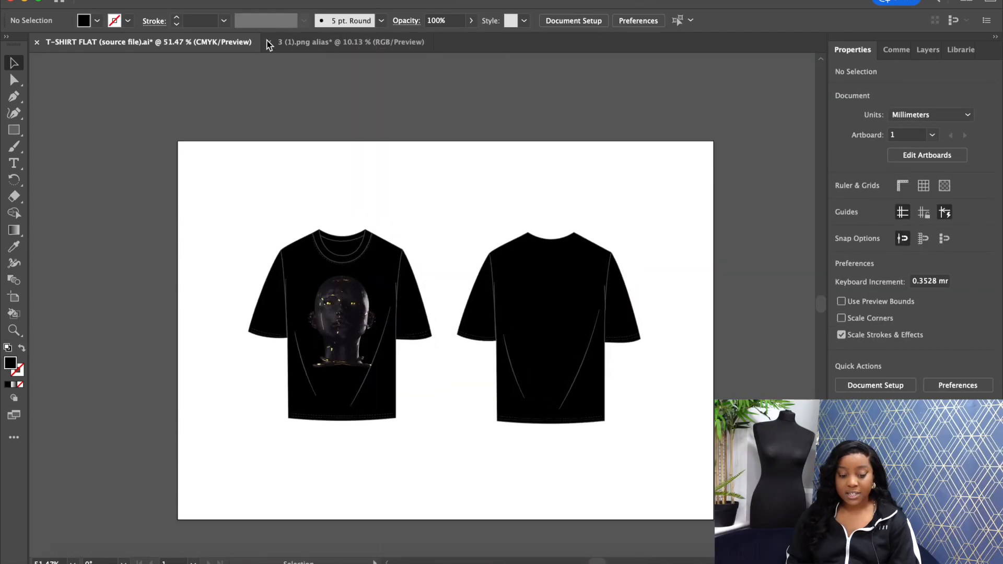
Step: Export the black T-shirt design as NAYA.png at High (300 ppi) resolution with a transparent background
left_click(102, 0)
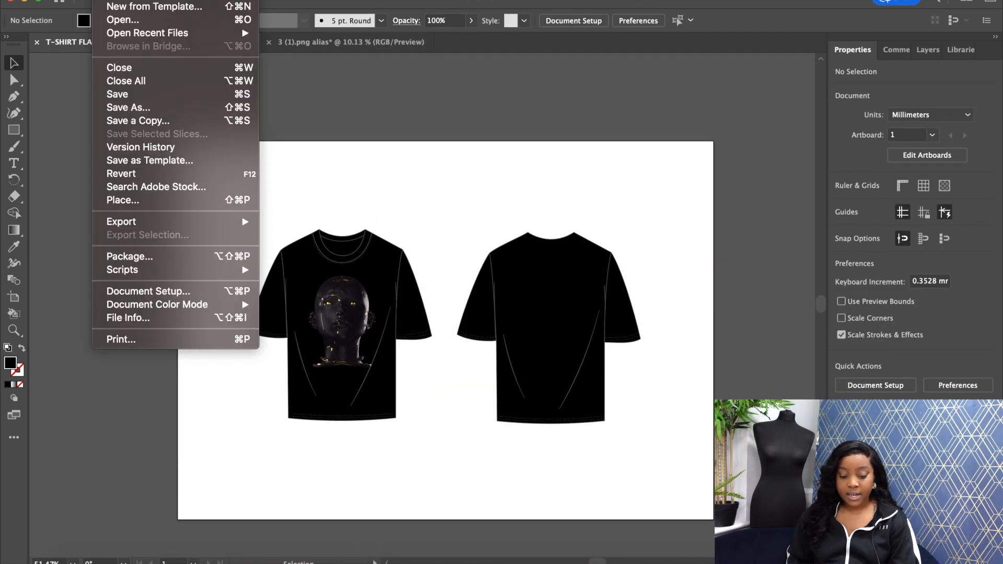
mouse_move(153, 221)
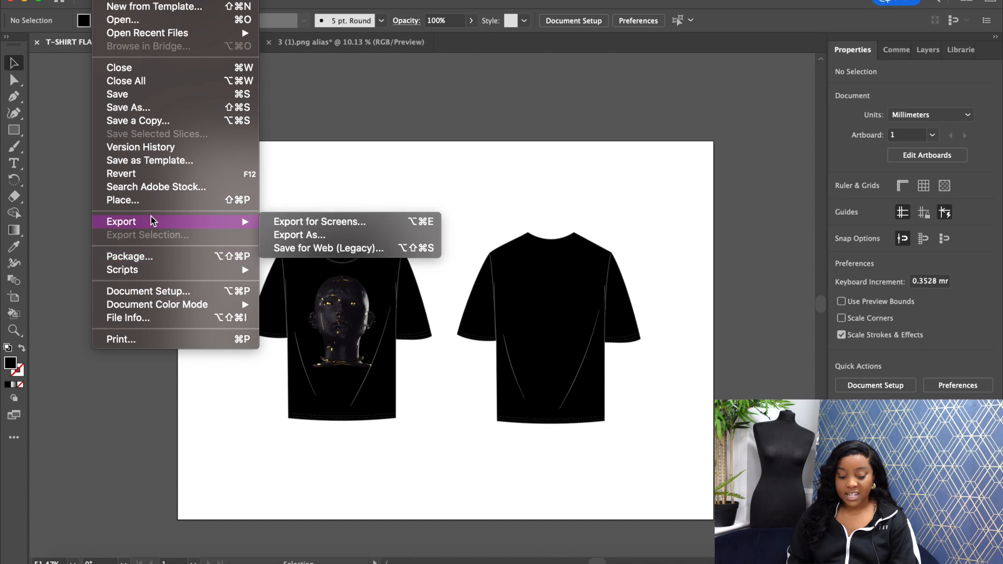
left_click(300, 238)
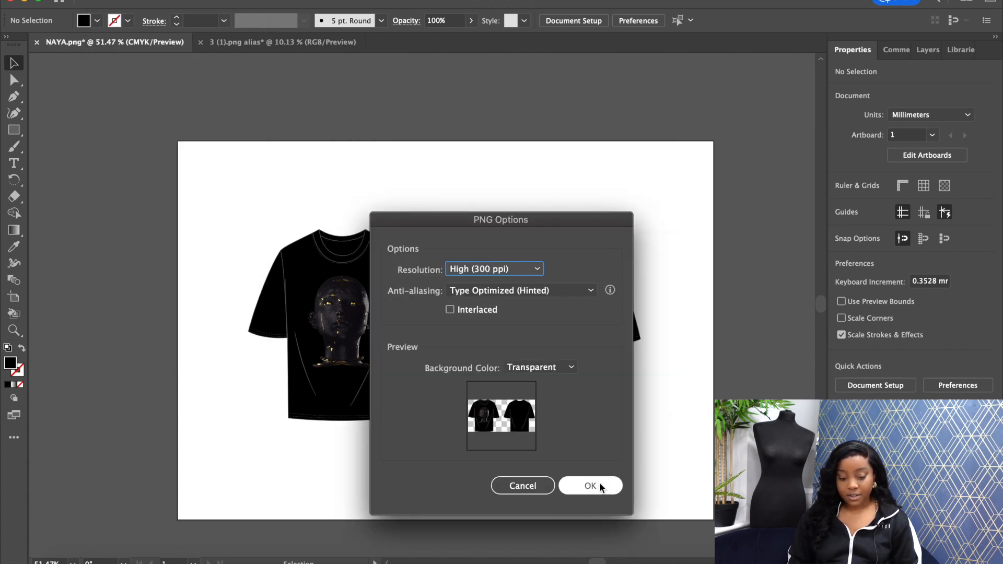
left_click(601, 487)
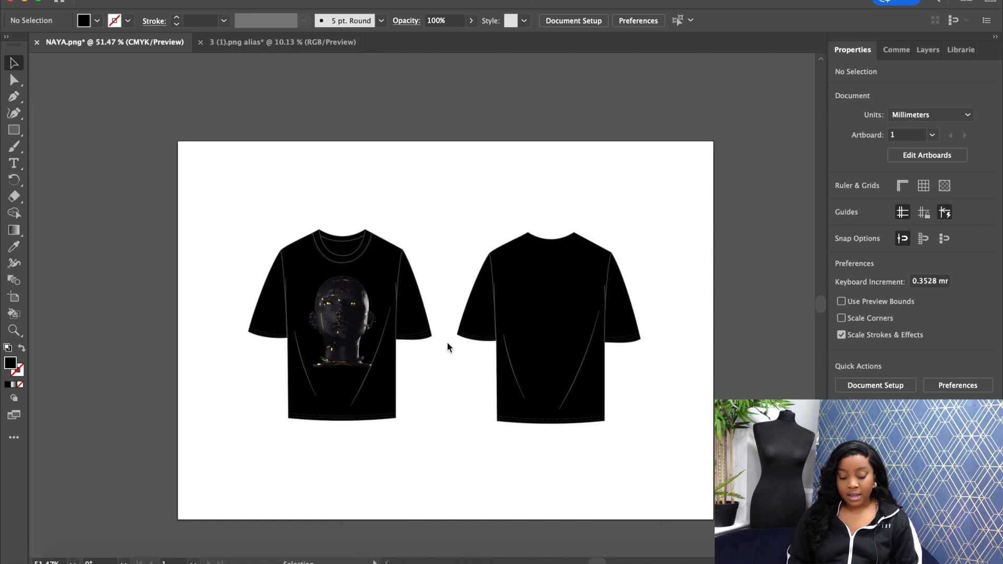
Step: Change the fill of both the front and back T-shirt shapes to white
left_click(299, 245)
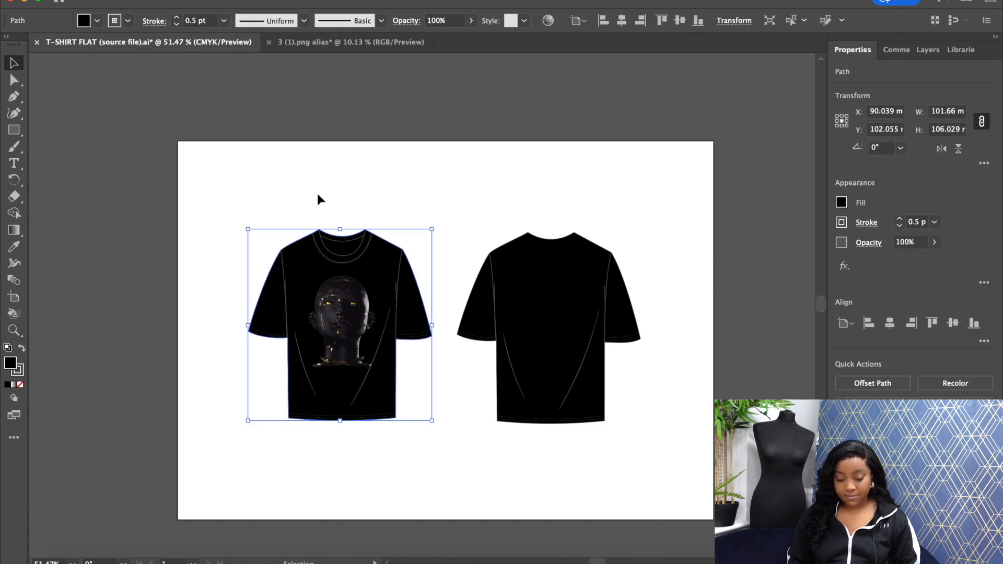
left_click(505, 252, "shift")
left_click(844, 200)
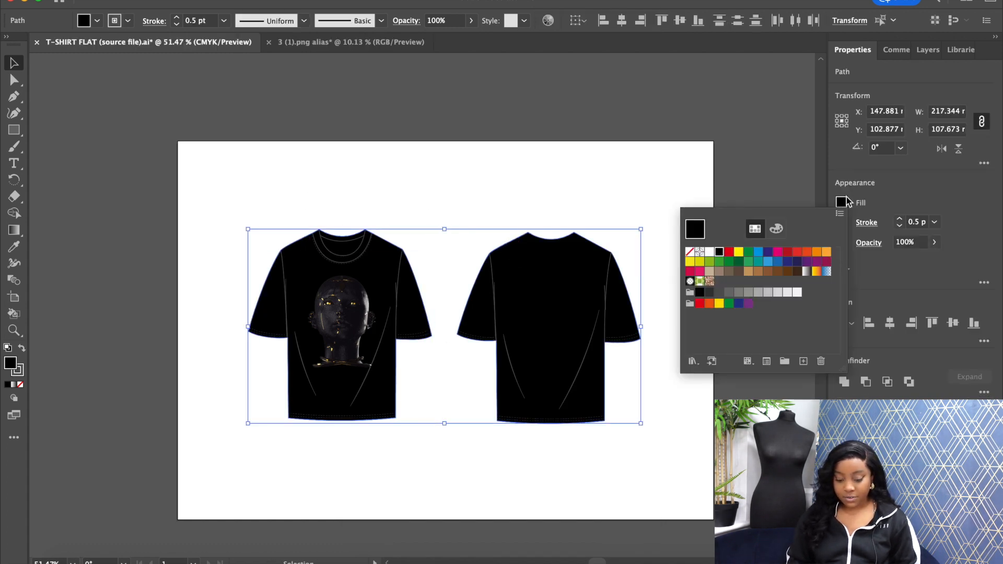
left_click(690, 250)
left_click(401, 158)
left_click(564, 95)
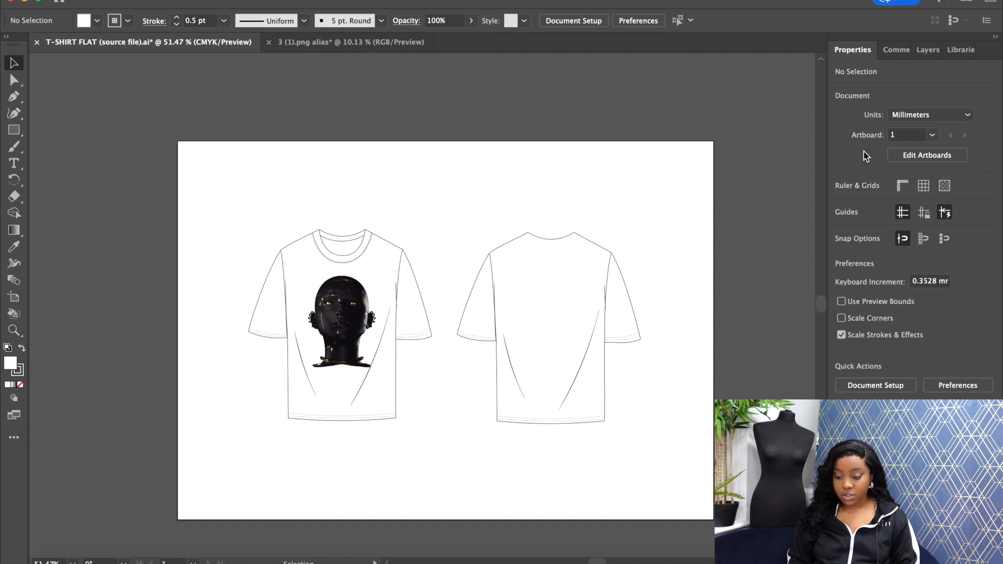
Step: Add a second A4 artboard, move the back view onto it, and centre each T-shirt view on its own artboard
left_click(913, 156)
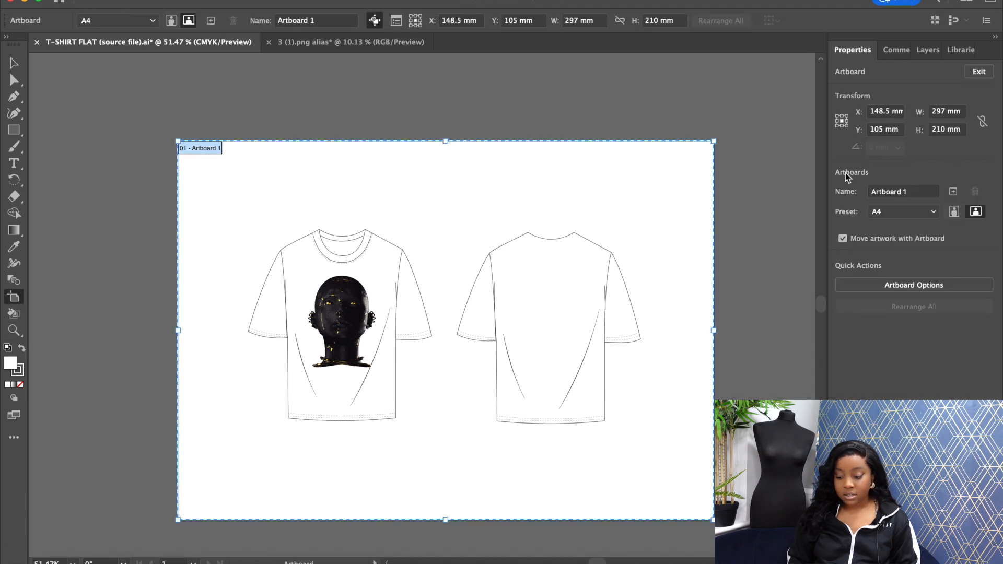
left_click(953, 191)
left_click(978, 71)
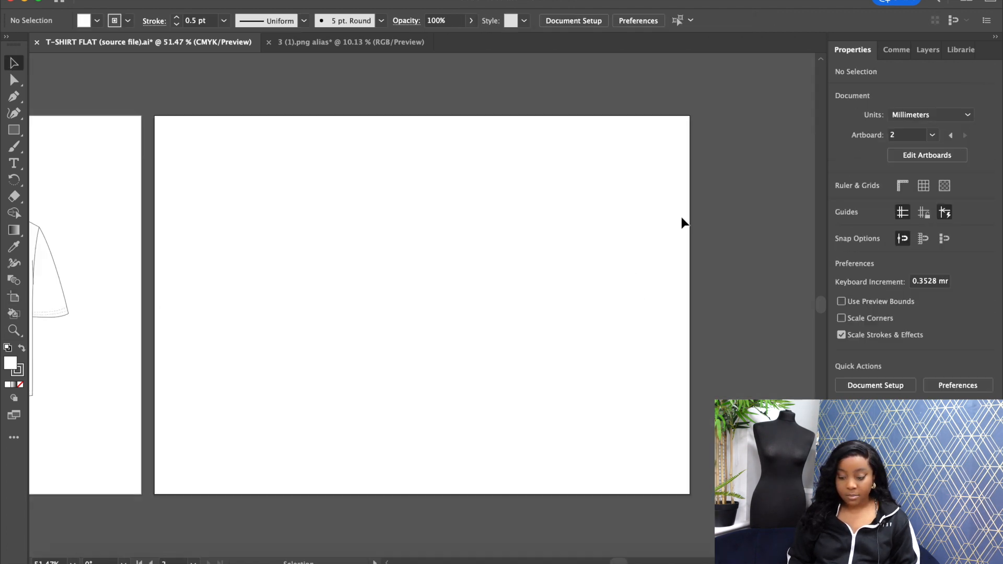
scroll(336, 378, "down", 3)
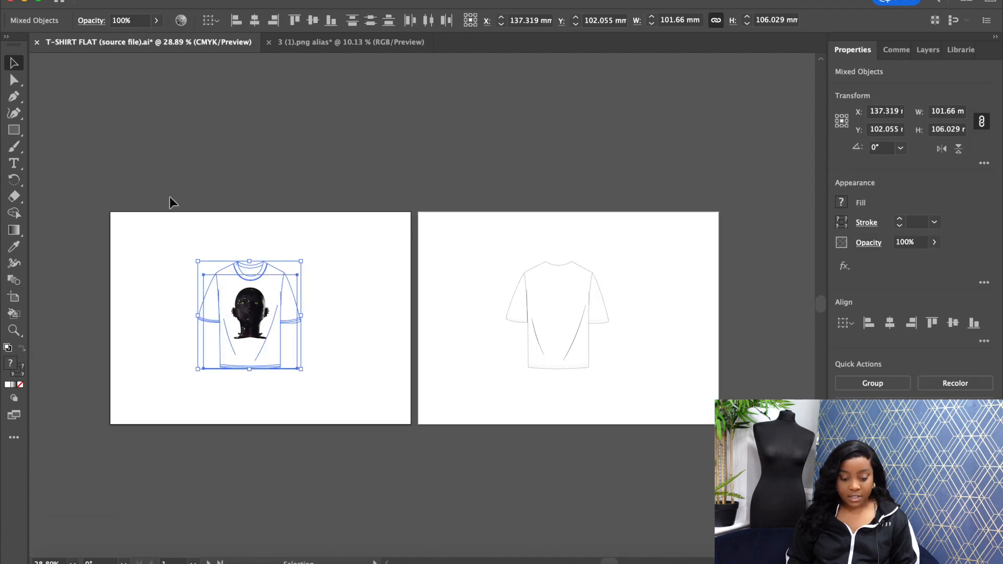
Step: Export all artboards as separate PNG files named NAYA PLAN to the Desktop
left_click(170, 201)
mouse_move(166, 223)
left_click(298, 235)
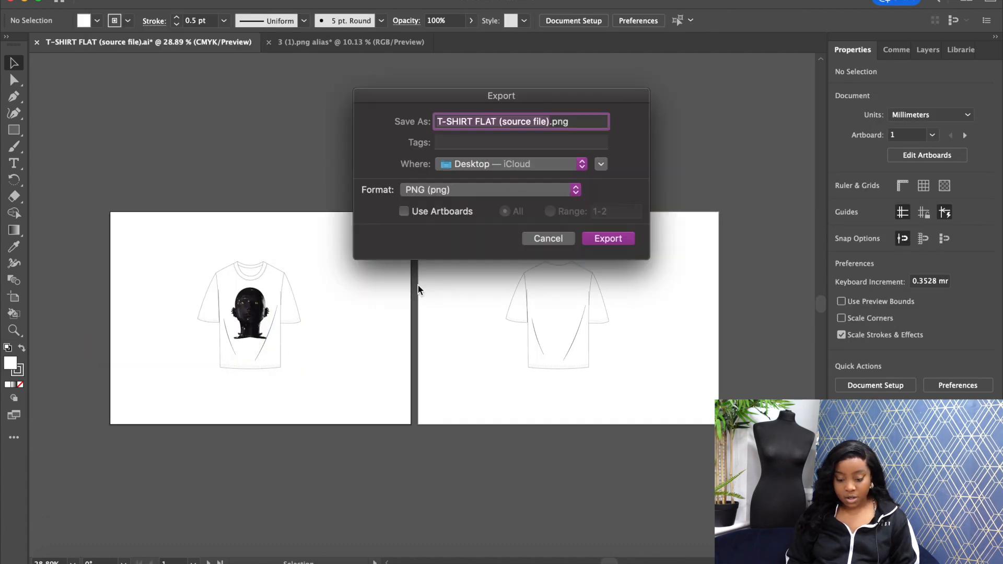
left_click(441, 215)
type("NAYA PLAN")
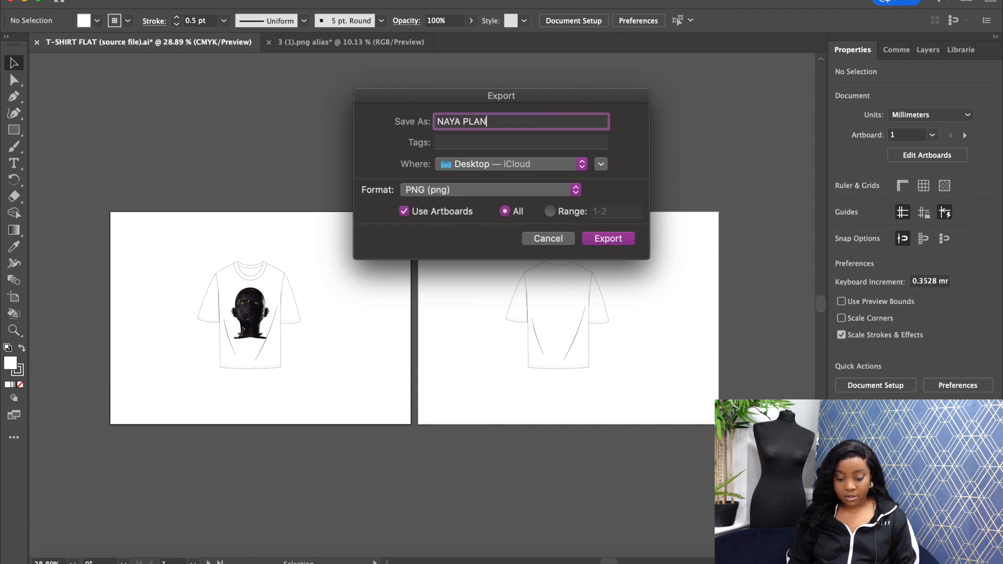
left_click(589, 236)
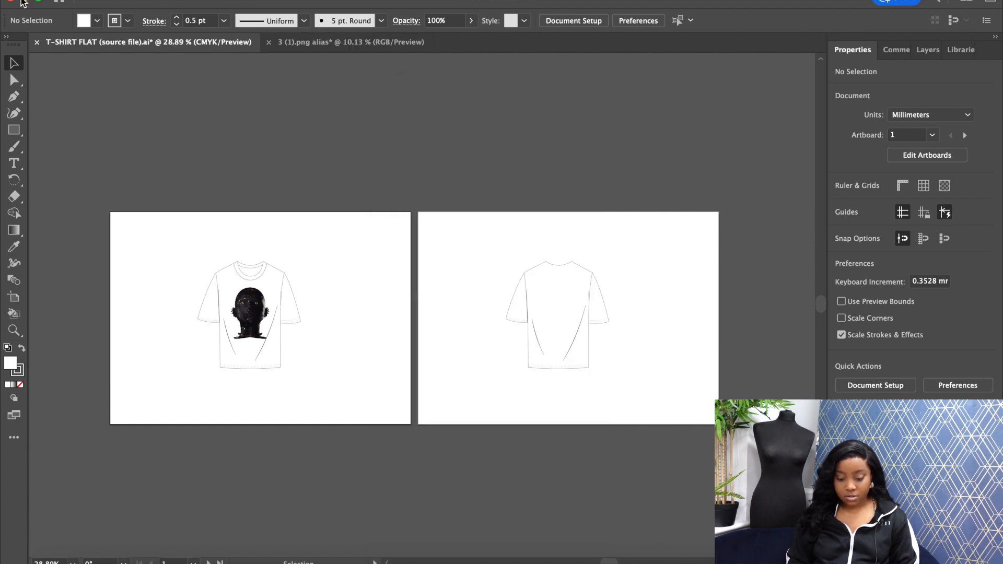
Step: Check the exported NAYA PLAN-01.png in Preview, and open the blank TECH PACK MASTER.xlsx from the TECH PACK GUIDE - OCT folder in Numbers
left_click(24, 3)
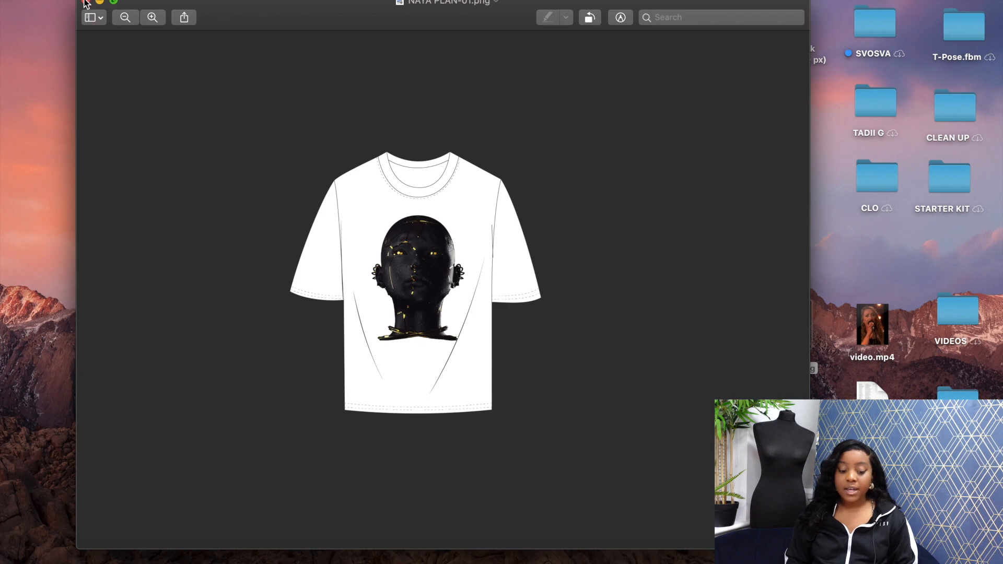
left_click(87, 3)
left_click(125, 111)
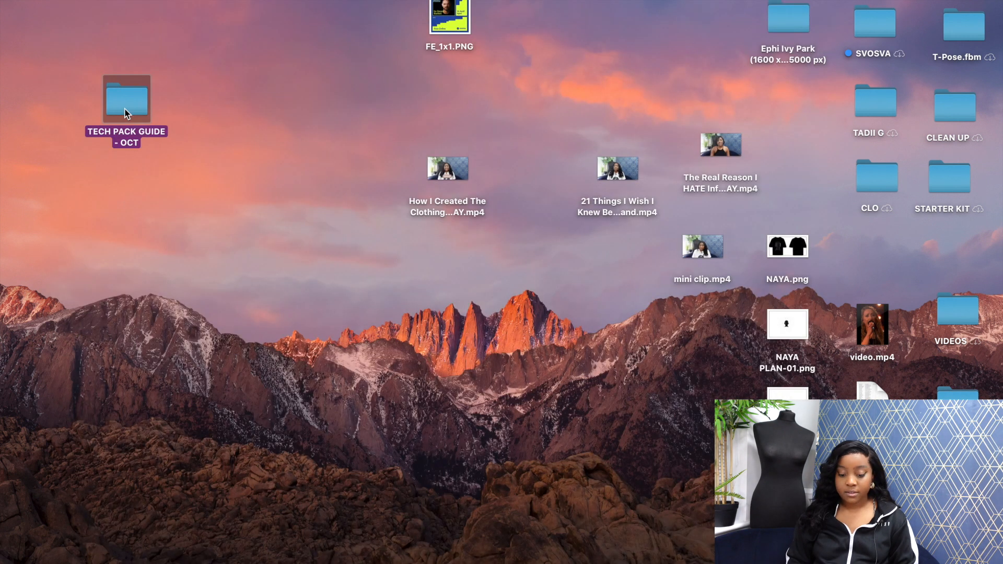
double_click(125, 111)
left_click(514, 126)
left_click(574, 111)
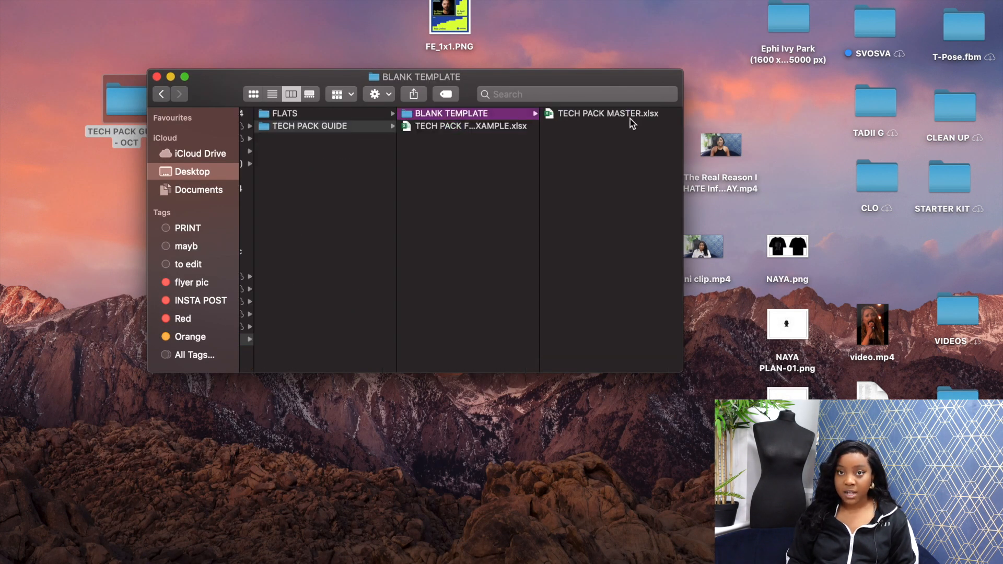
double_click(462, 126)
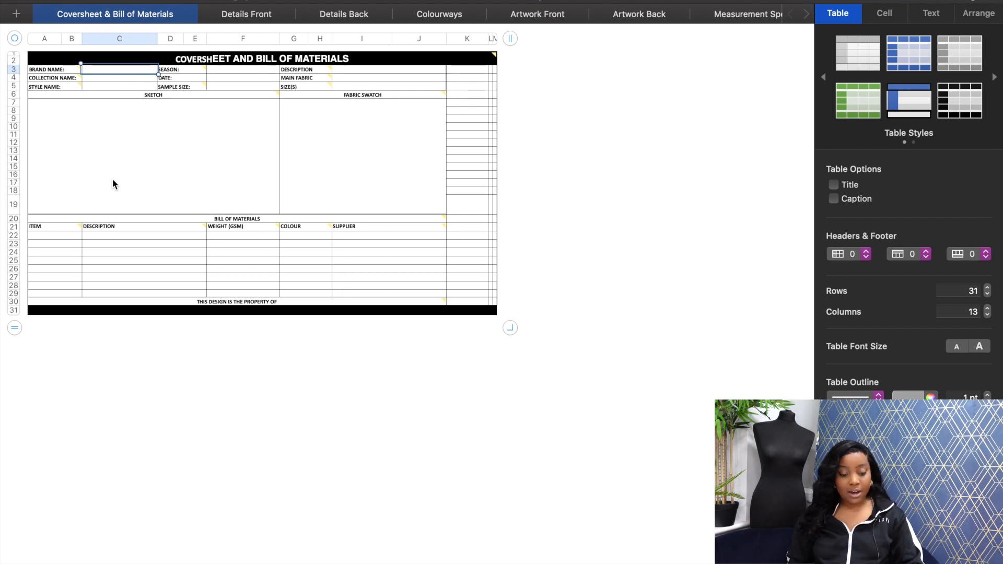
Step: Examine the blank tech pack's coversheet fields and sketch area, and its Details Back and Artwork Front sheets
scroll(124, 174, "up", 5)
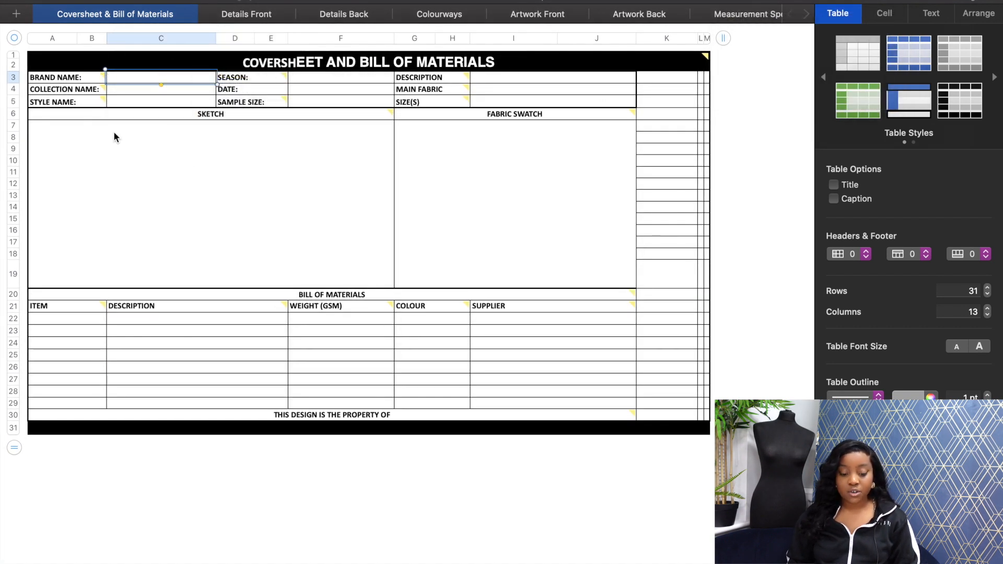
left_click(192, 186)
left_click(178, 82)
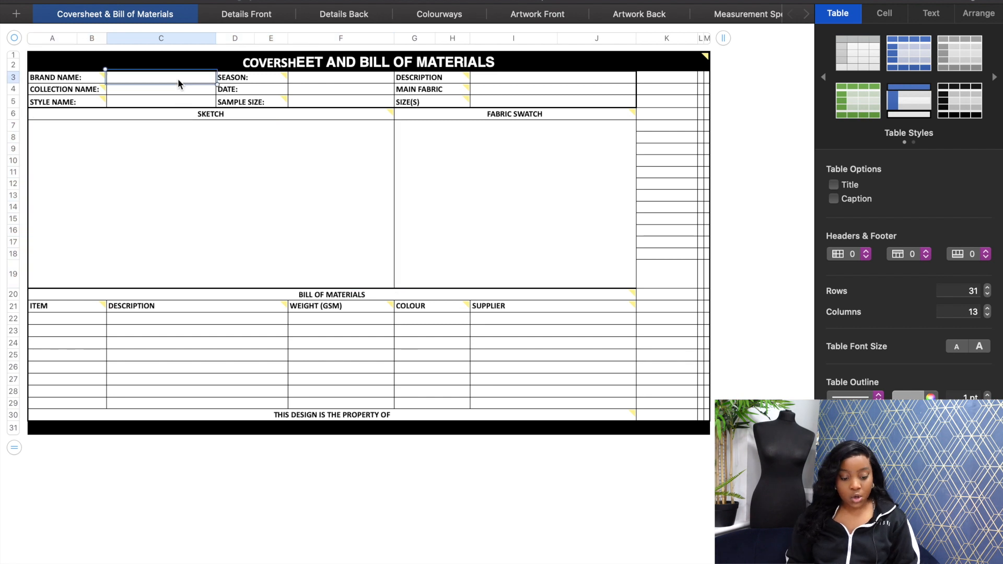
mouse_move(103, 77)
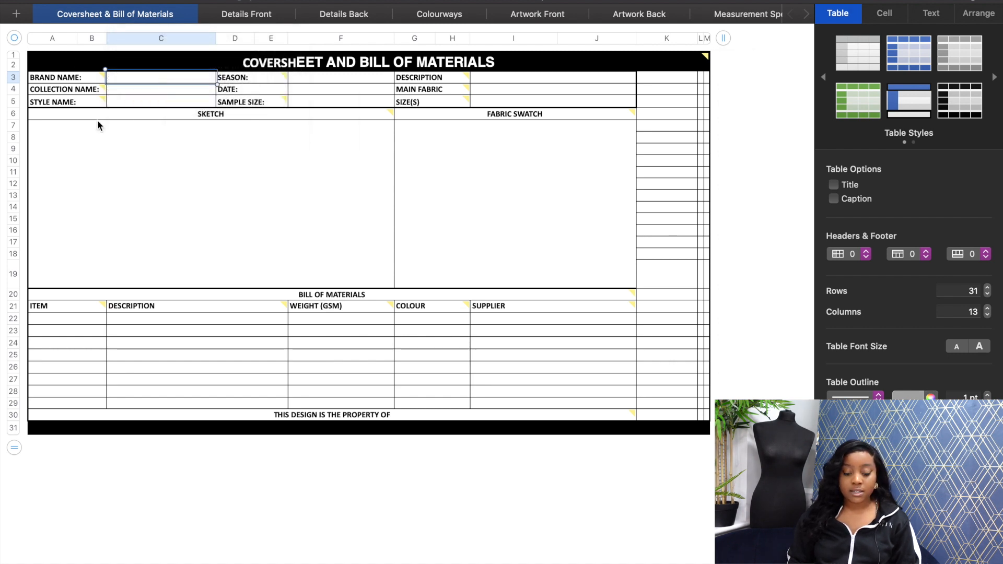
mouse_move(105, 101)
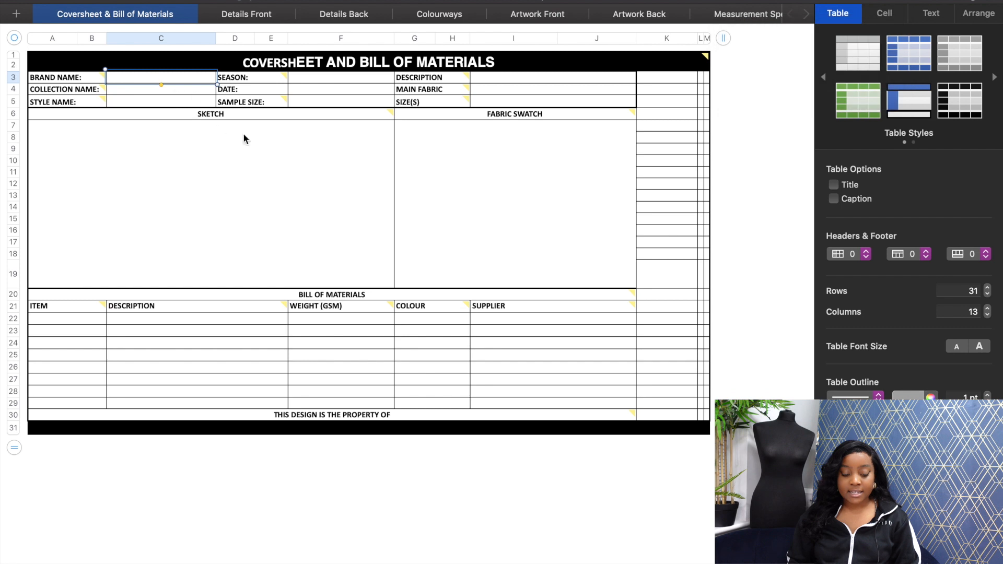
left_click(159, 134)
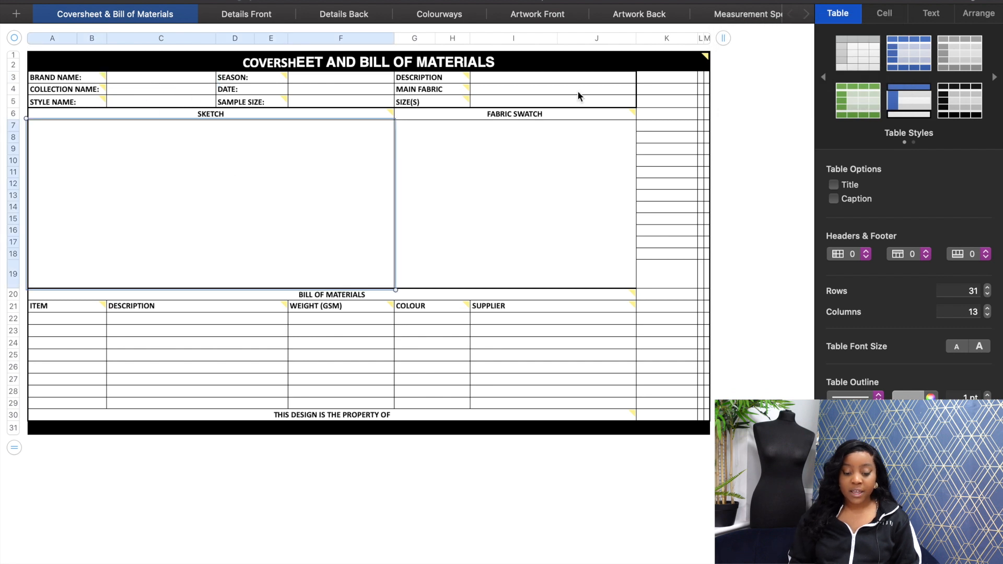
left_click(339, 14)
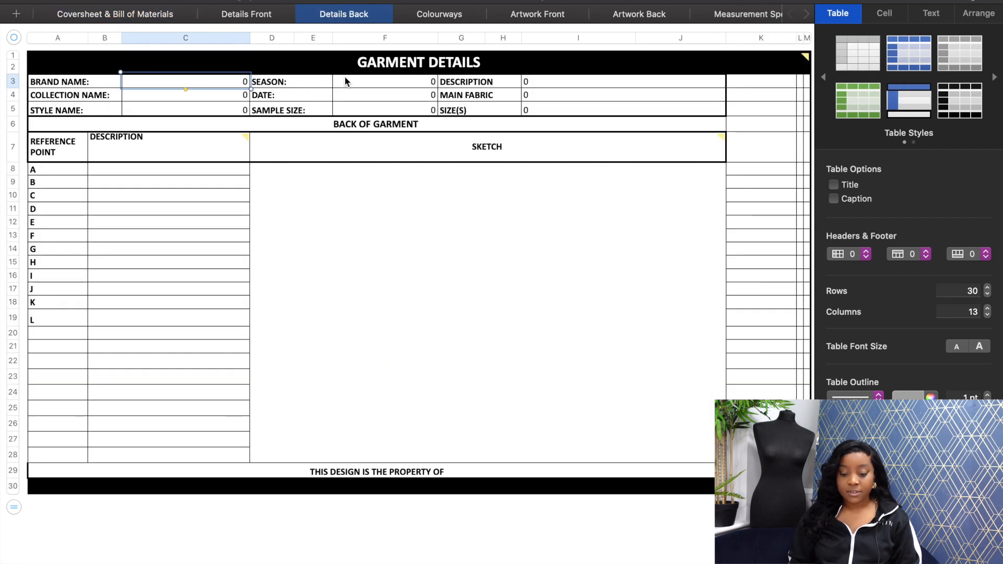
left_click(517, 16)
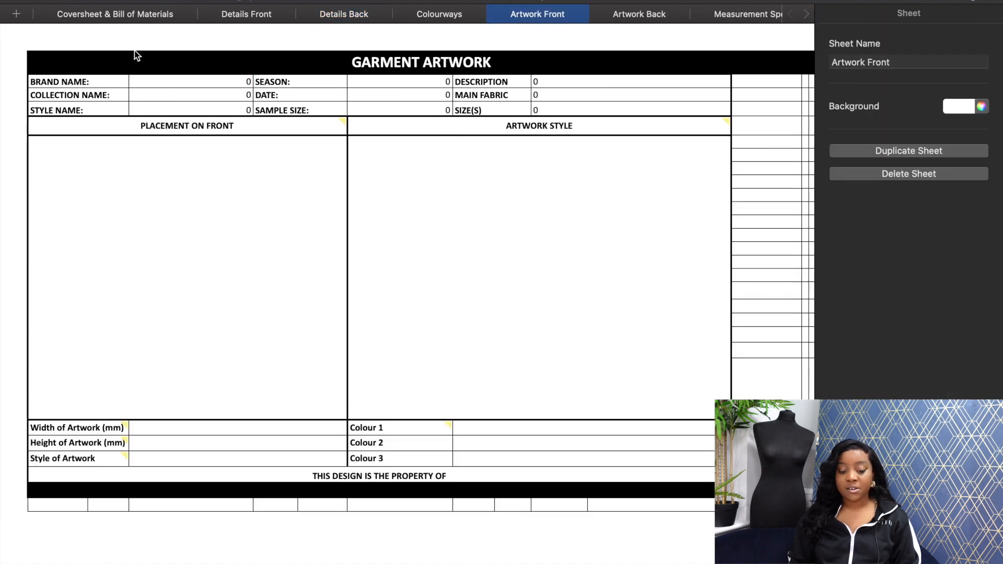
Step: Enter the brand name SVOSVA on the coversheet and check that it carries over to the other sheets
left_click(105, 15)
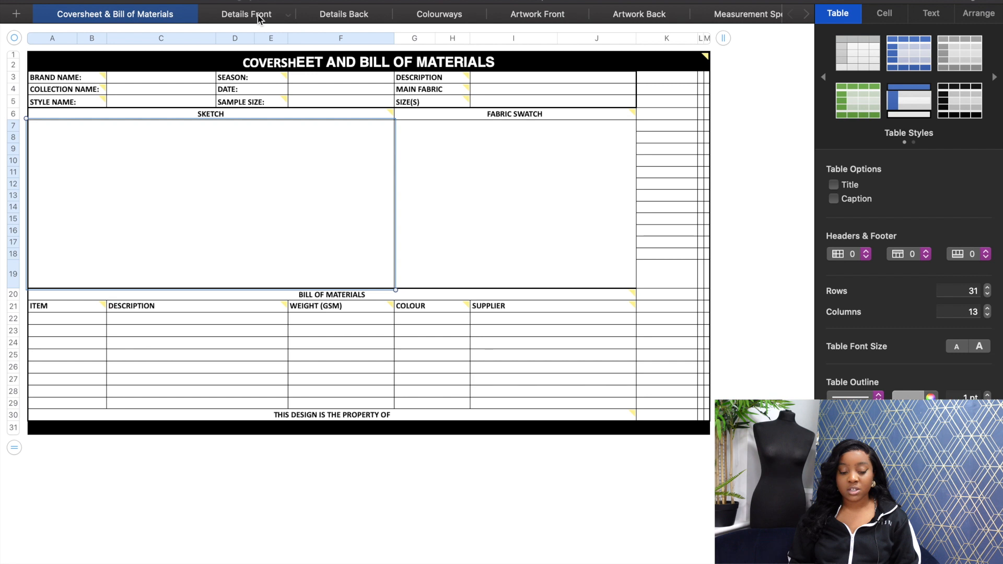
left_click(139, 78)
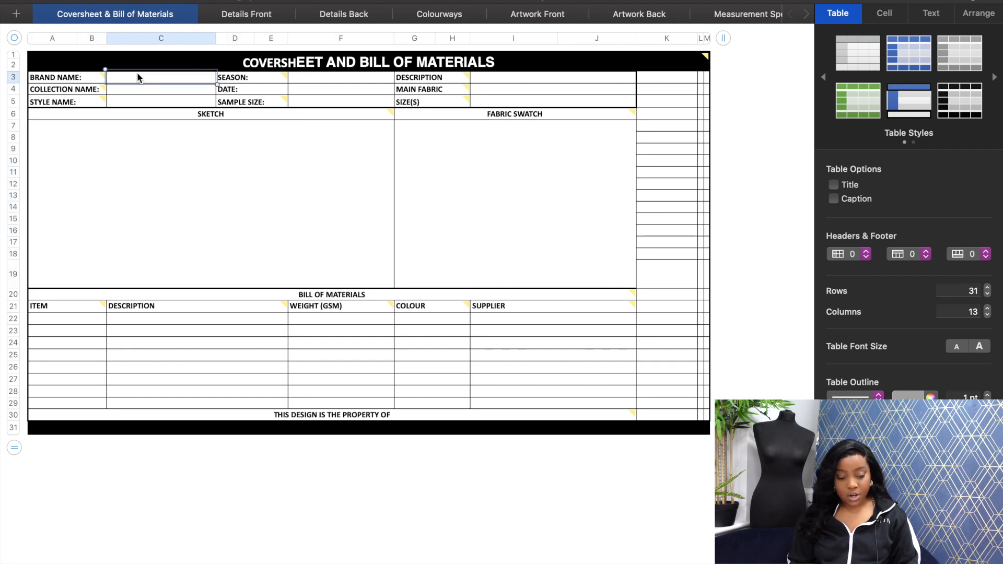
type("SVOSVA")
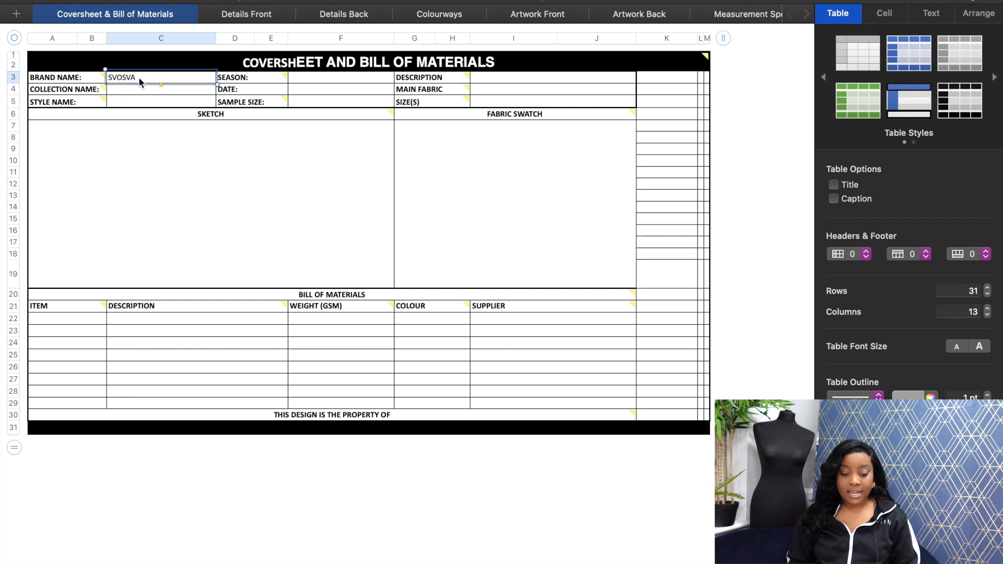
left_click(337, 20)
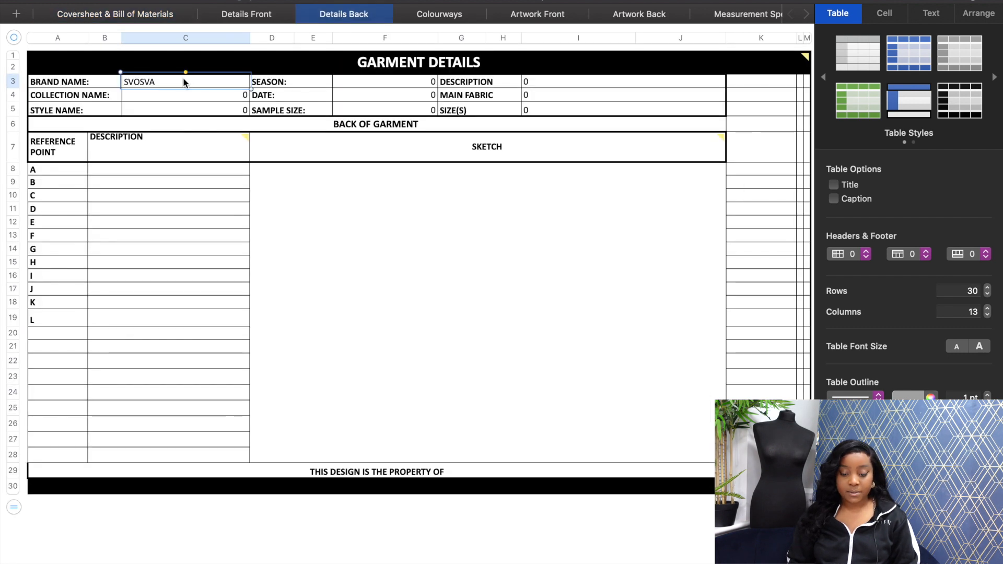
left_click(439, 19)
Step: Fill in the coversheet's collection name as Juxtaposition and style name as Naya
left_click(115, 14)
left_click(172, 92)
type("J")
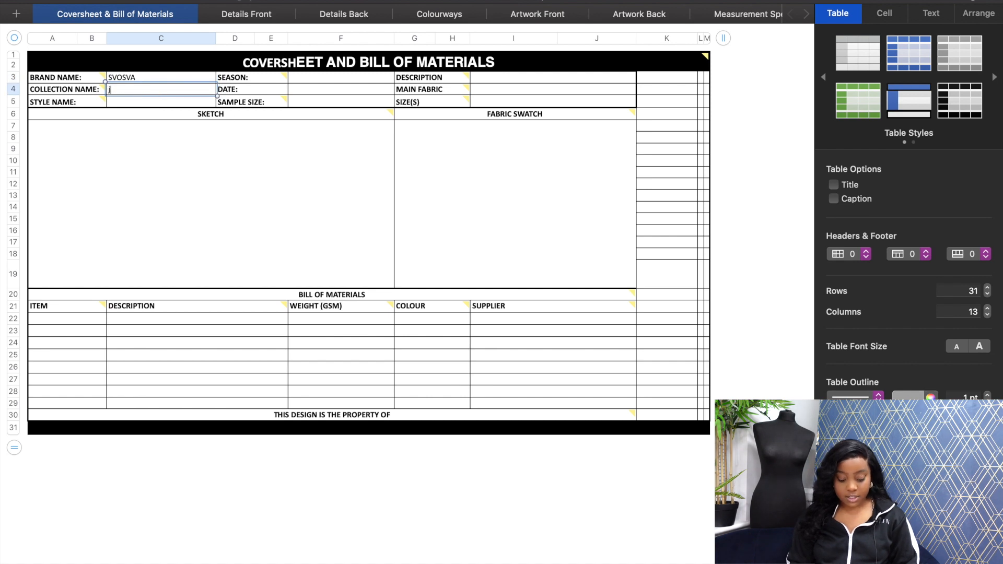
type("uxtaposition")
key("Return")
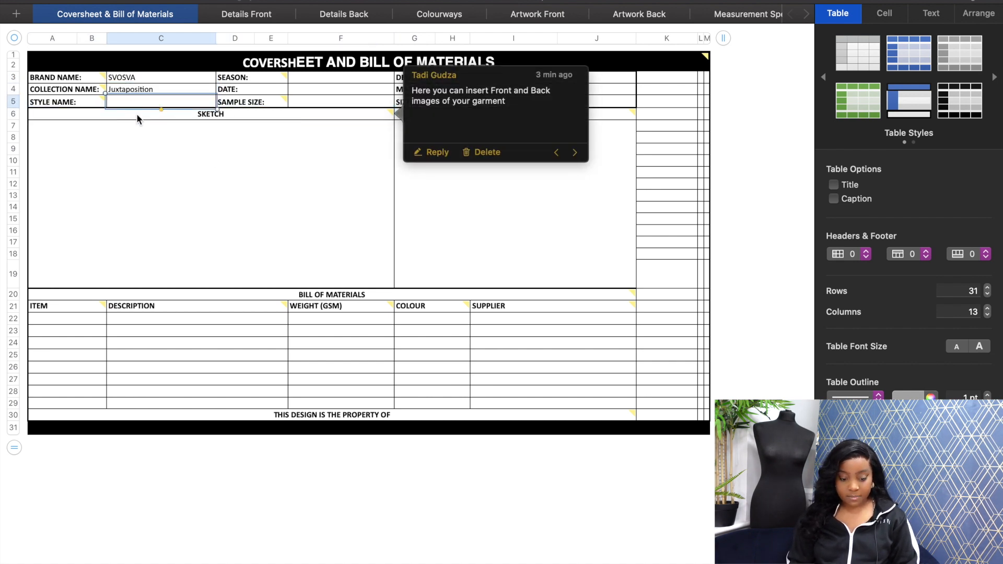
type("Naya")
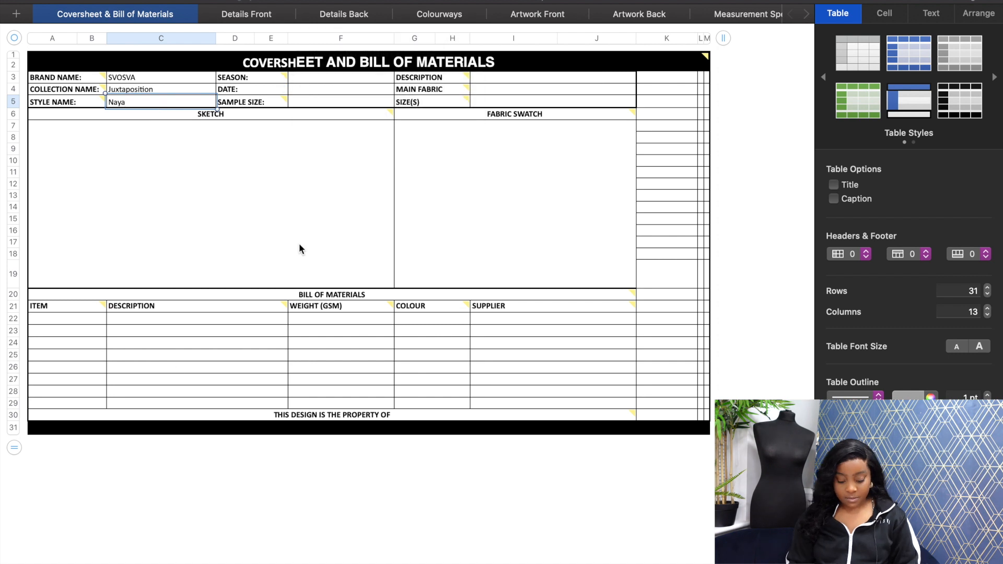
Step: Set the coversheet's season to Winter, the date to 06.04.2022 and the sample size to L
left_click(309, 82)
type("Winter")
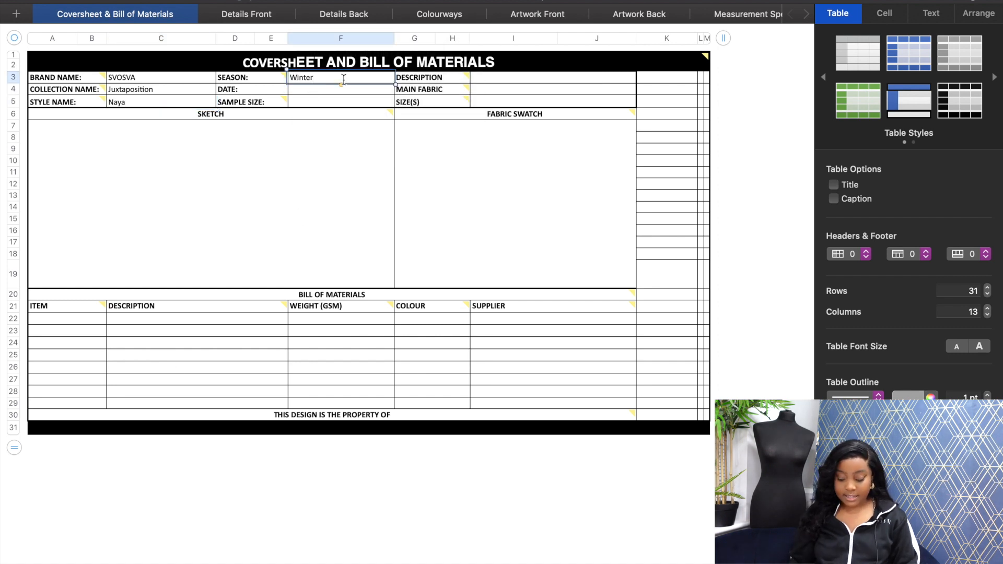
left_click(323, 93)
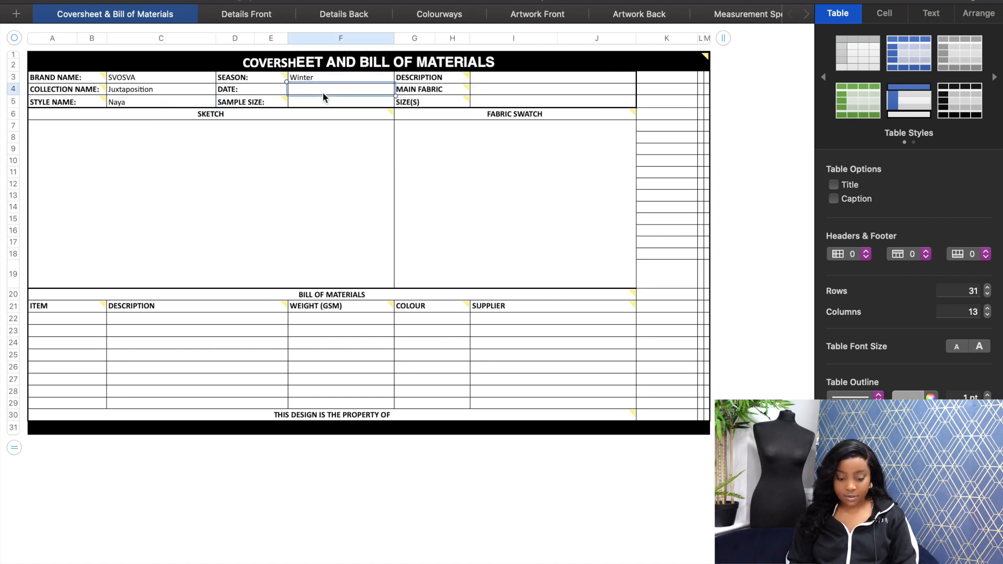
left_click(329, 104)
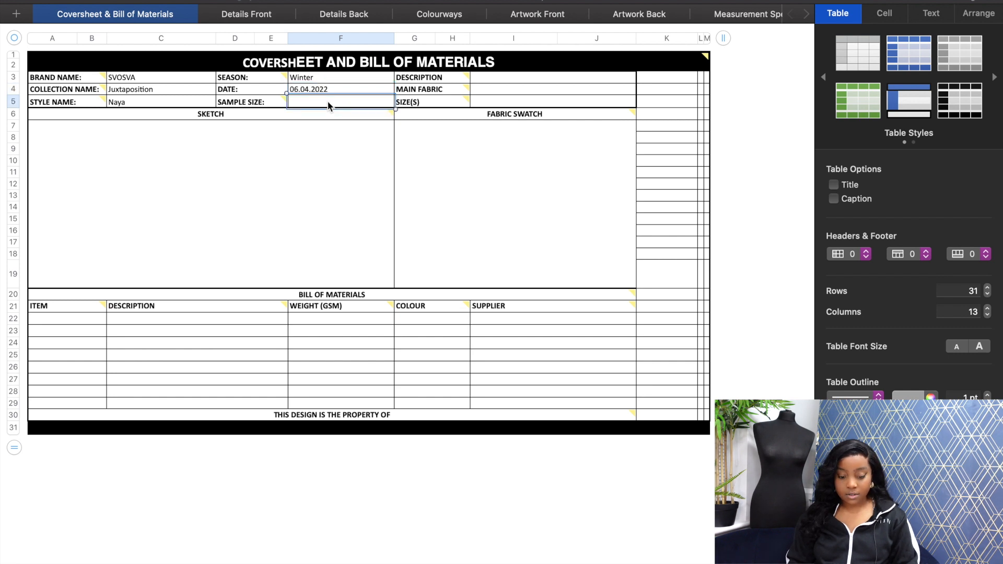
Step: Enter the garment description "Oversized heavy black t-shirt" on the coversheet
left_click(512, 77)
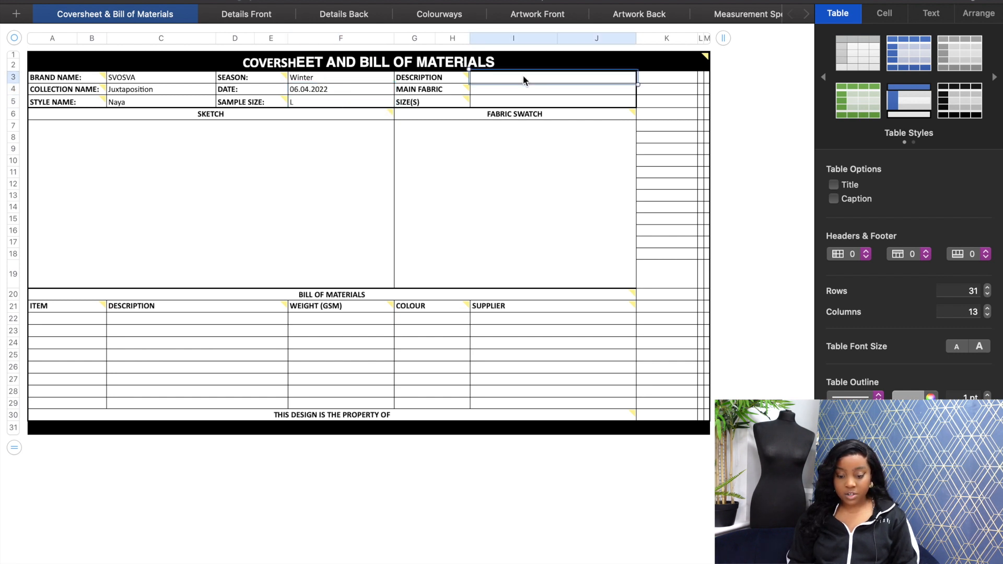
left_click(464, 76)
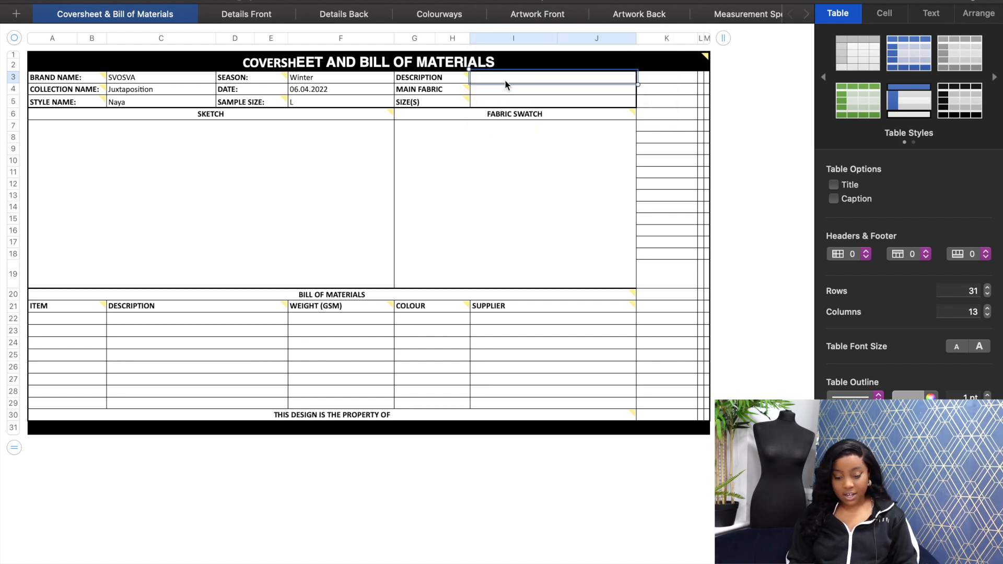
type("Oversized ")
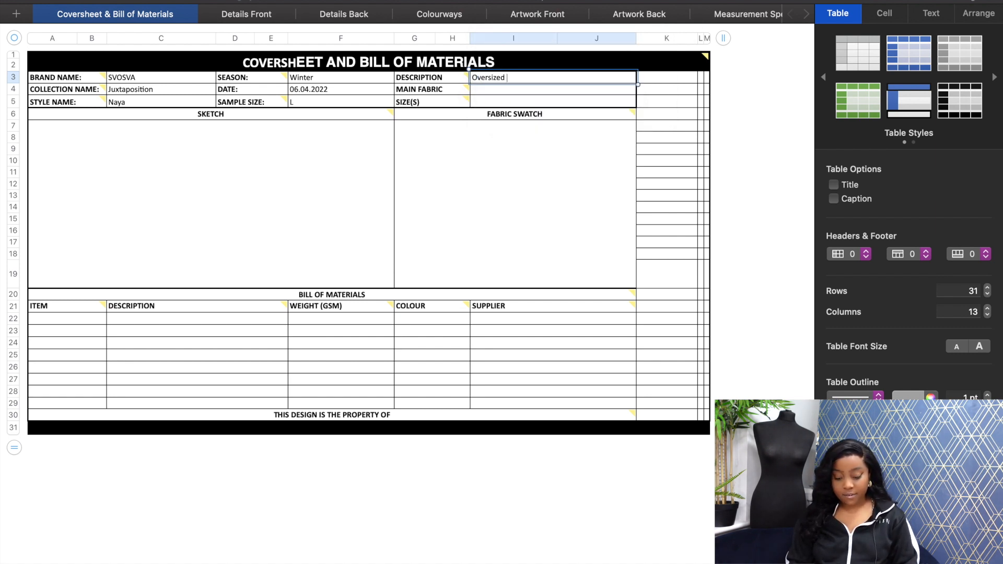
type("heavy black t-shirt")
Step: Enter 100% Cotton as the main fabric and S M L as the sizes
left_click(481, 95)
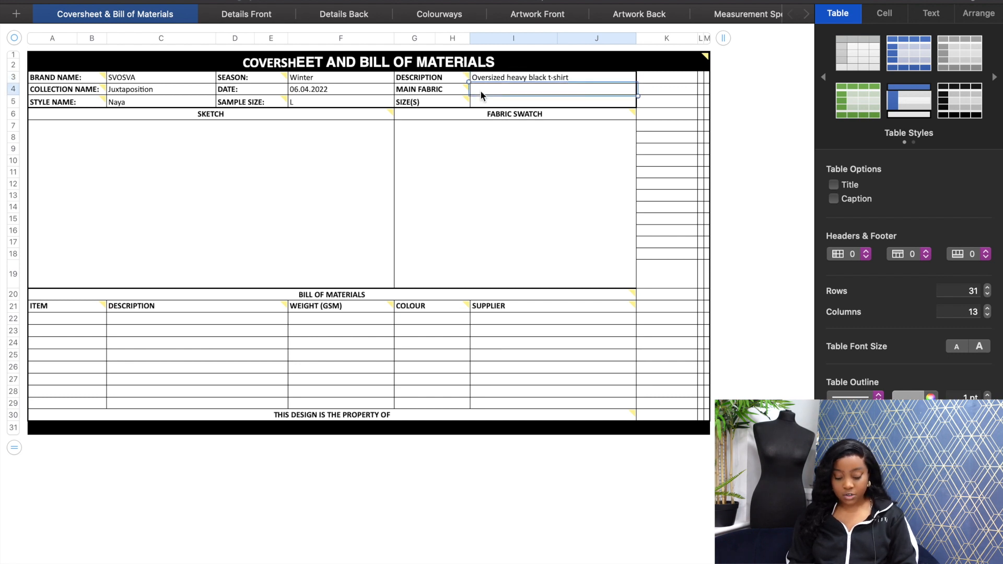
type("100% Cotto")
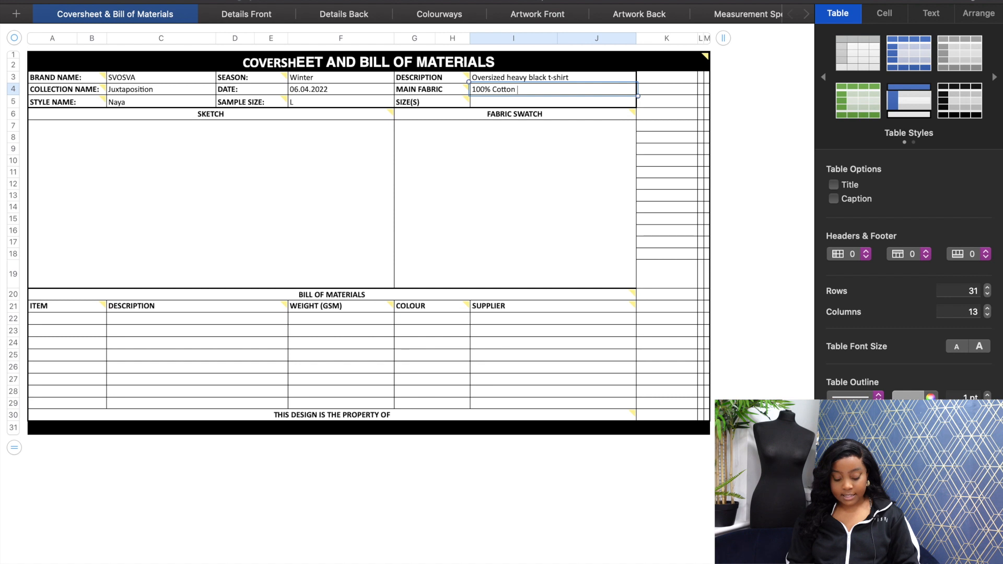
type("n")
left_click(479, 104)
type("S")
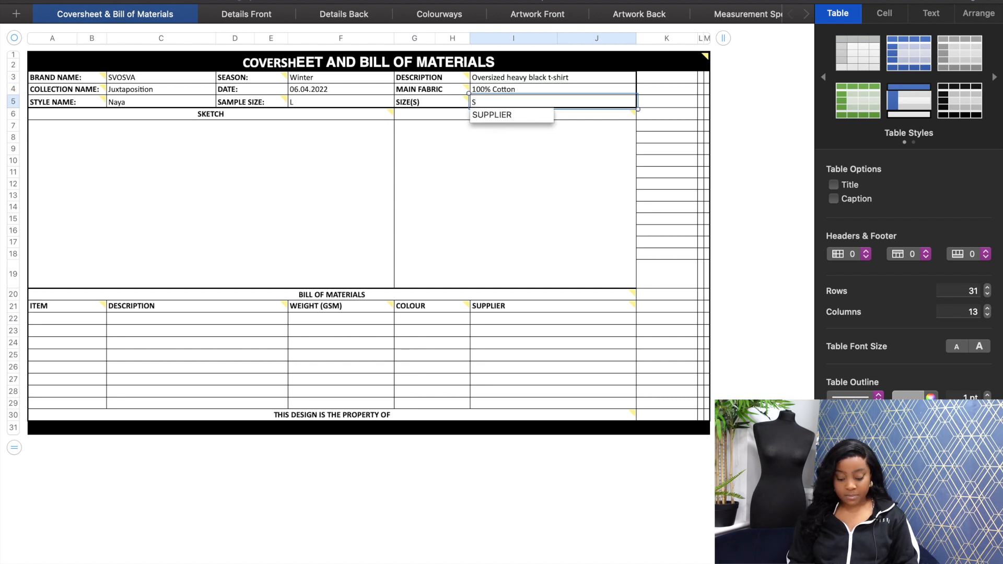
type(" M L")
Step: Place the desktop PNG showing the black T-shirt's front and back in the coversheet's sketch area
left_click(179, 231)
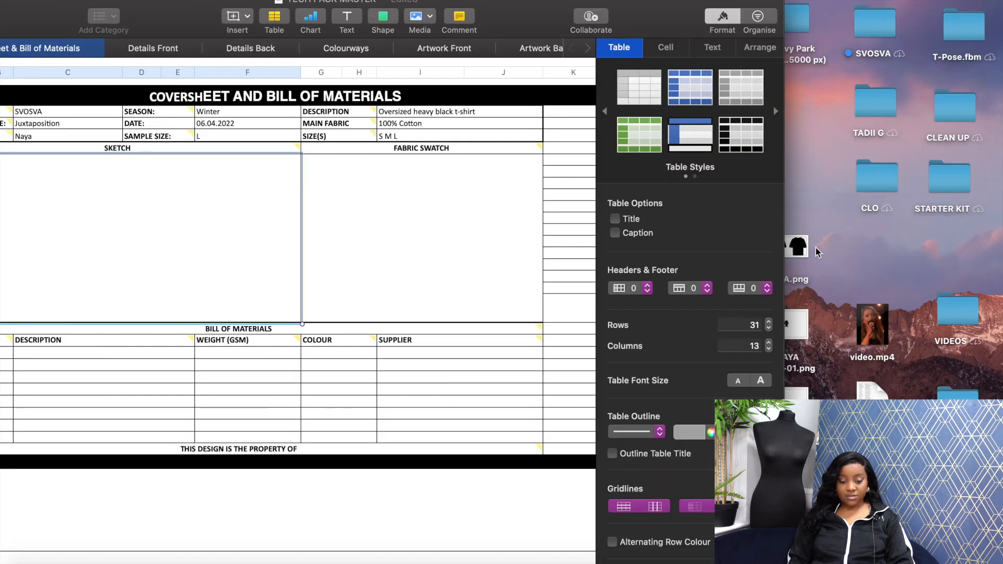
left_click(800, 249)
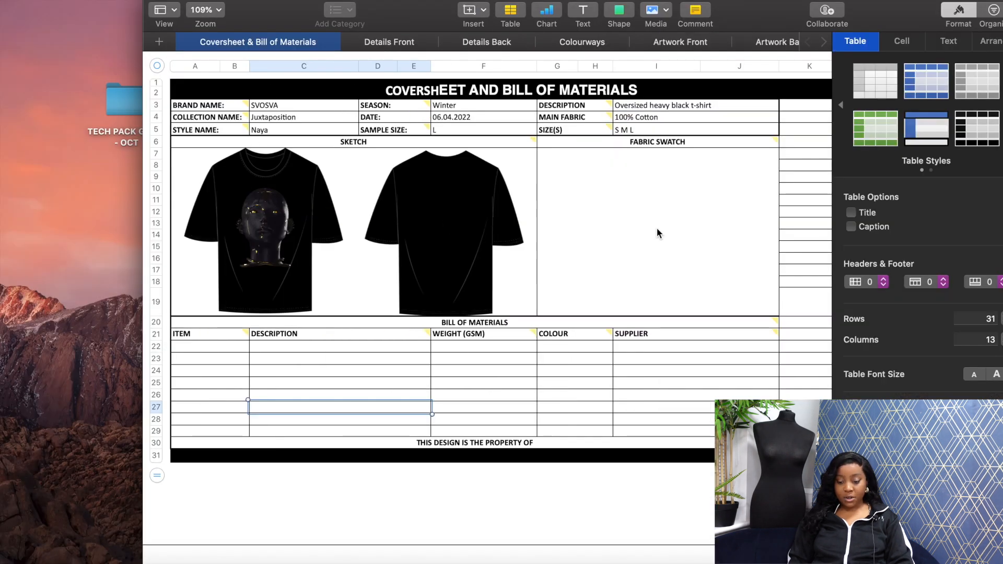
left_click_drag(723, 5, 601, 5)
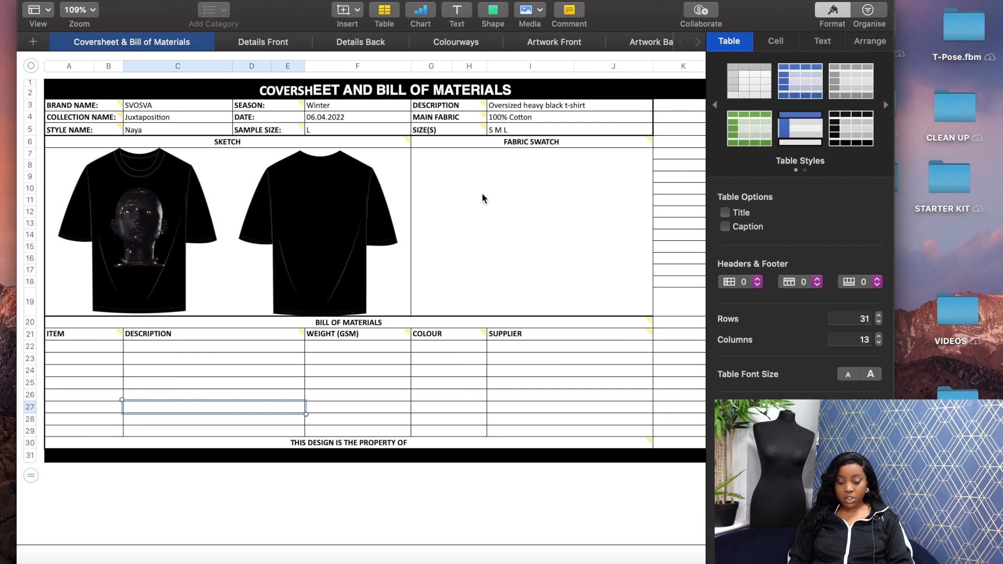
Step: Switch to Google Chrome and search Google Images for "COTTON FABRic FOR SHIRTS BLACK"
left_click(463, 556)
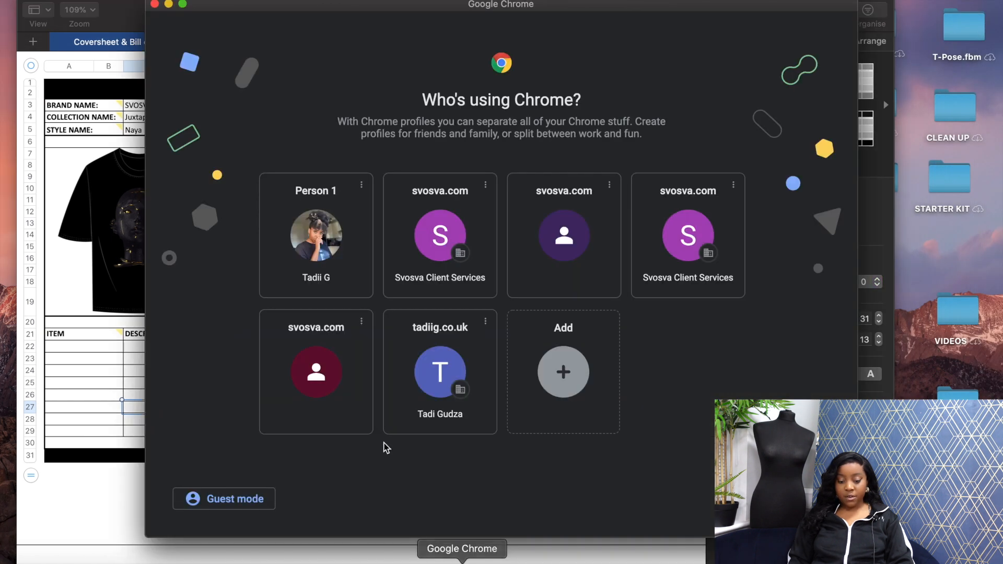
left_click(330, 207)
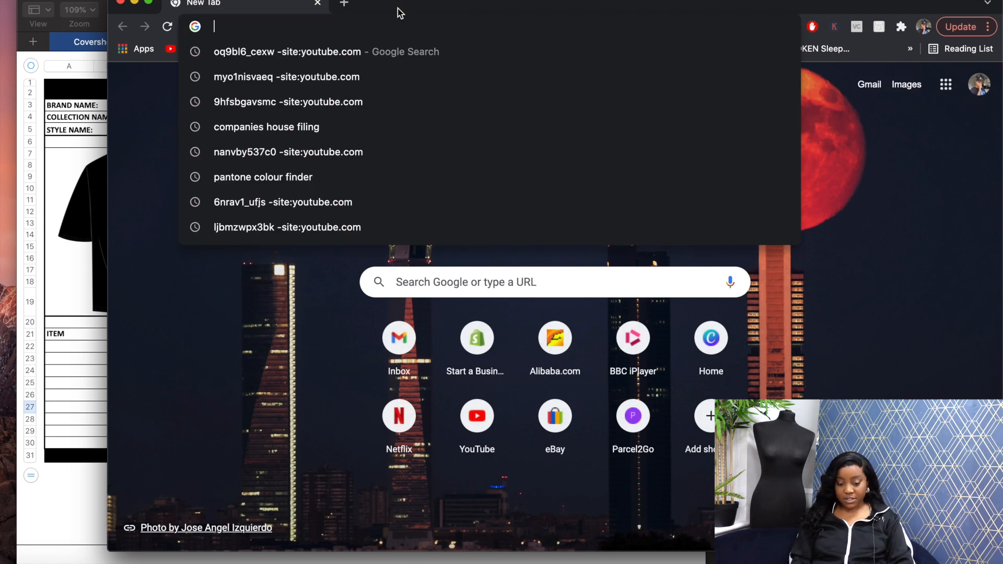
type("S")
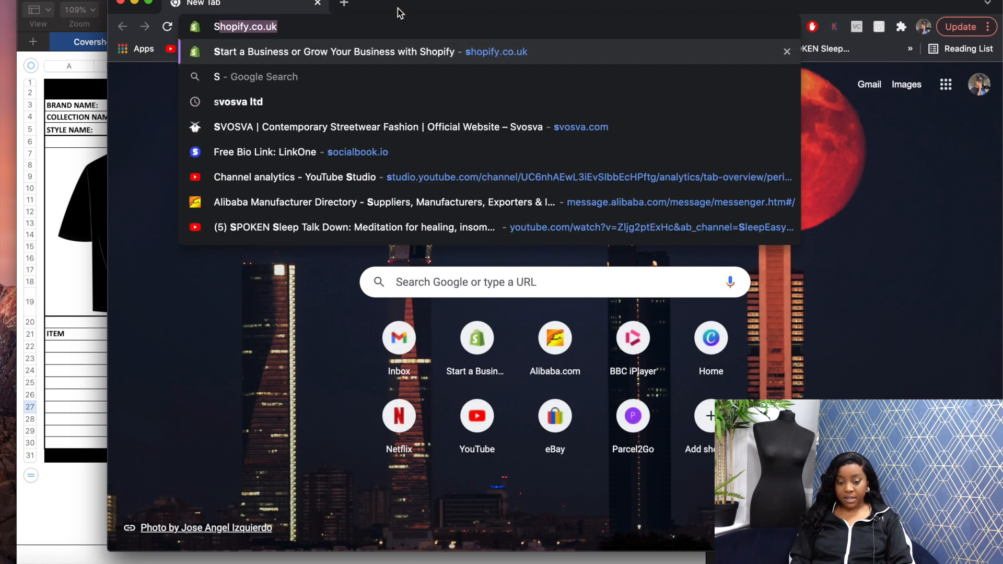
key("BackSpace")
key("BackSpace")
type("COTTON FABR")
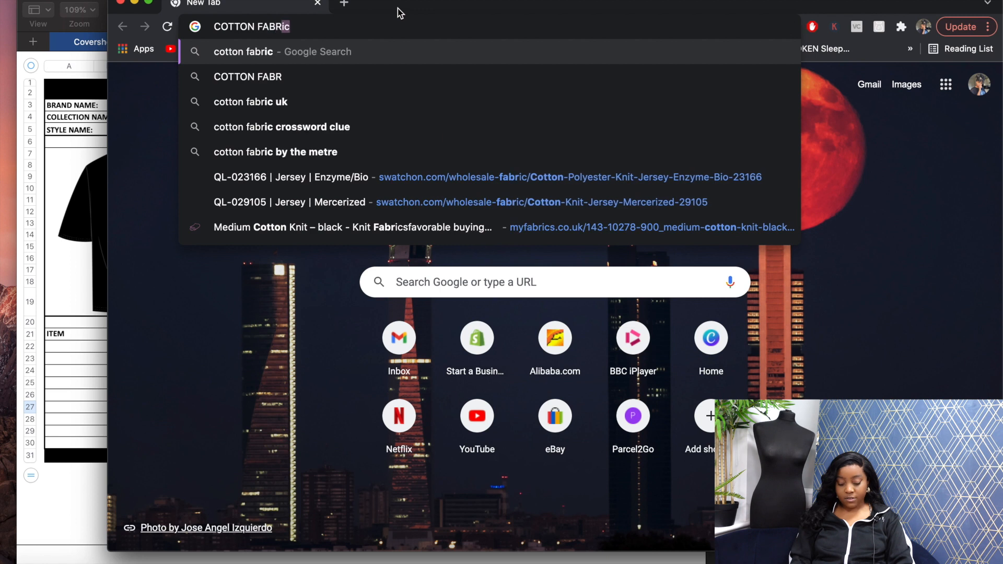
type("ic FOR SHIRTS")
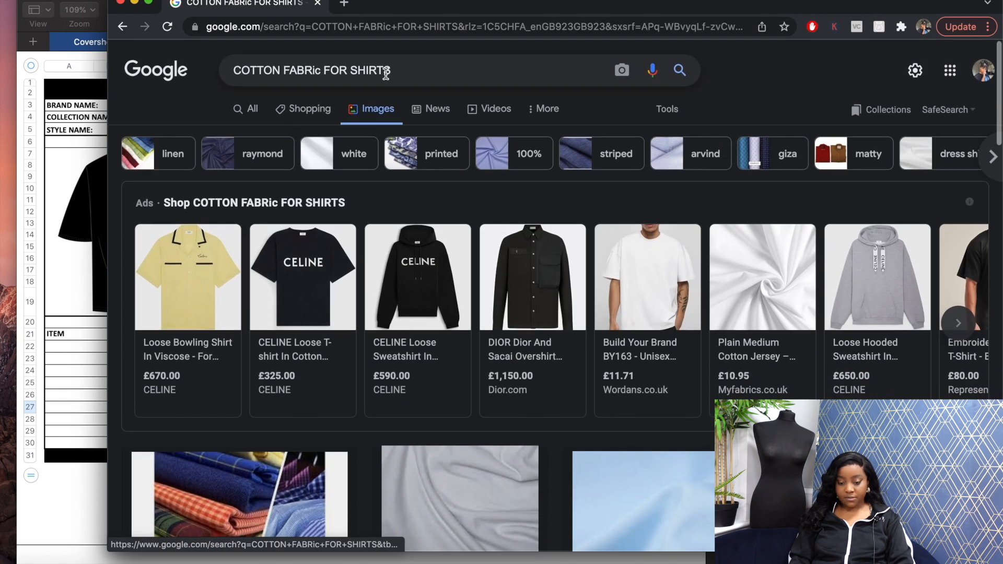
left_click(385, 70)
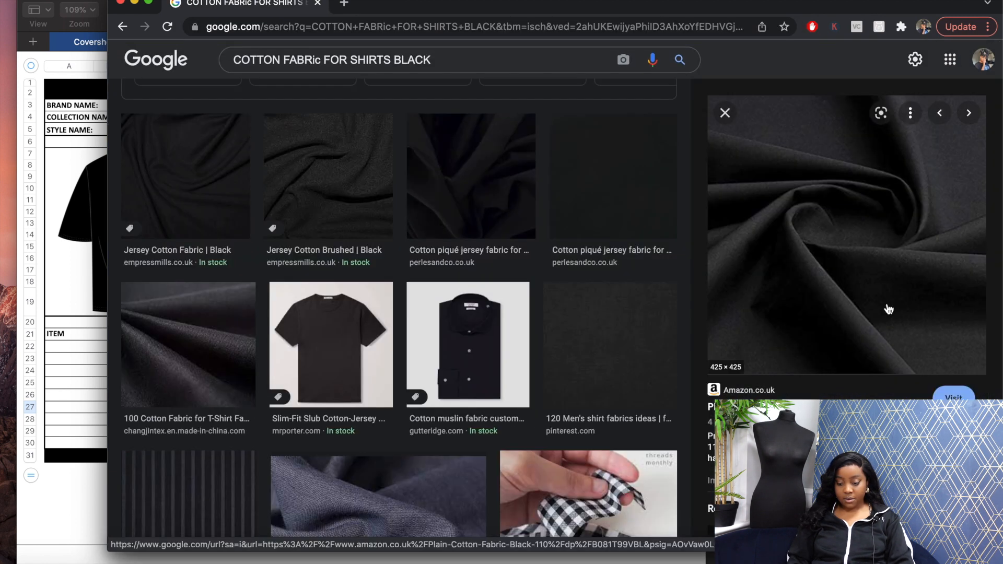
Step: Copy the previewed black cotton fabric image and paste it into the coversheet's fabric swatch area in Numbers
scroll(882, 305, "up", 2)
right_click(876, 298)
left_click(736, 435)
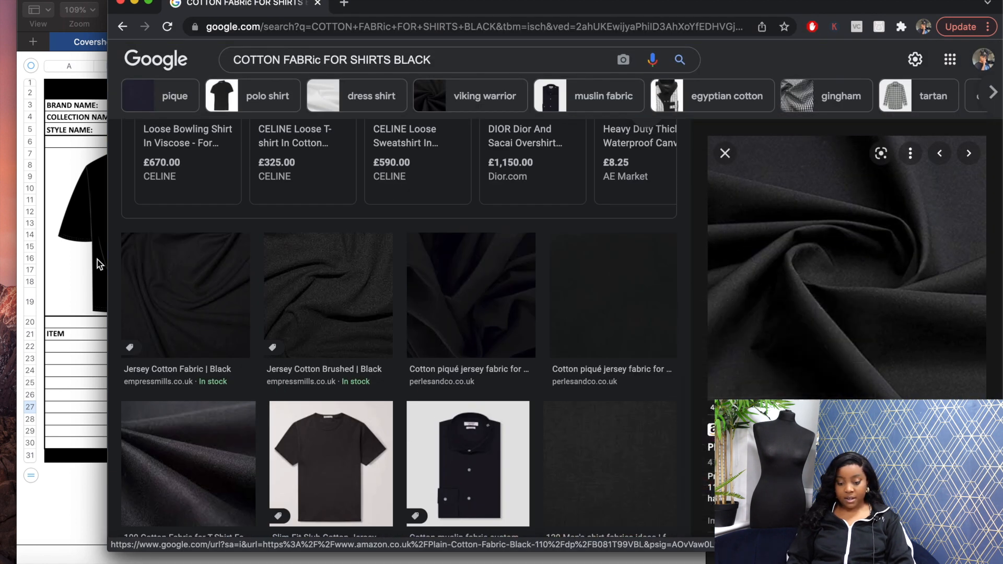
left_click(59, 256)
left_click(545, 235)
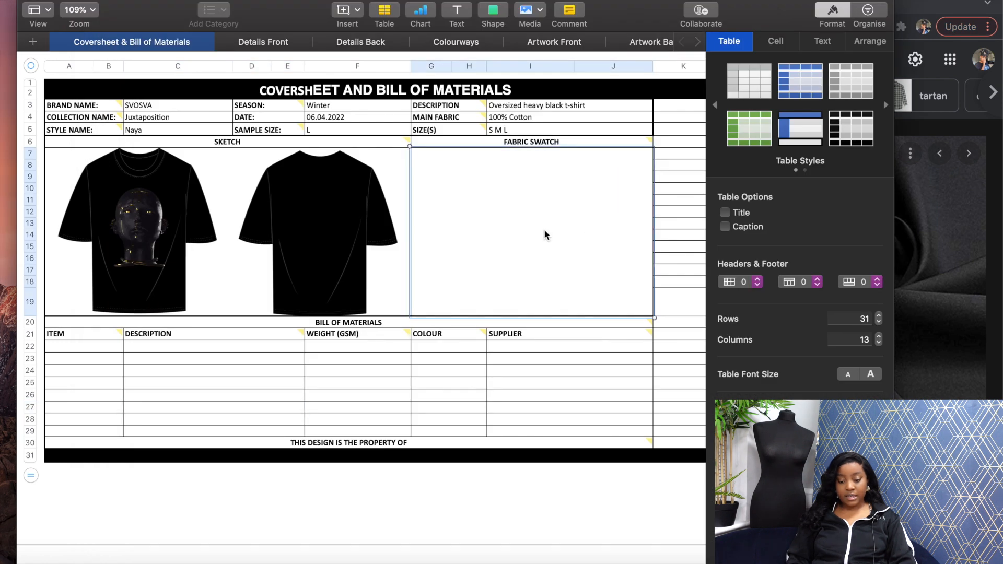
key("super+v")
left_click(494, 408)
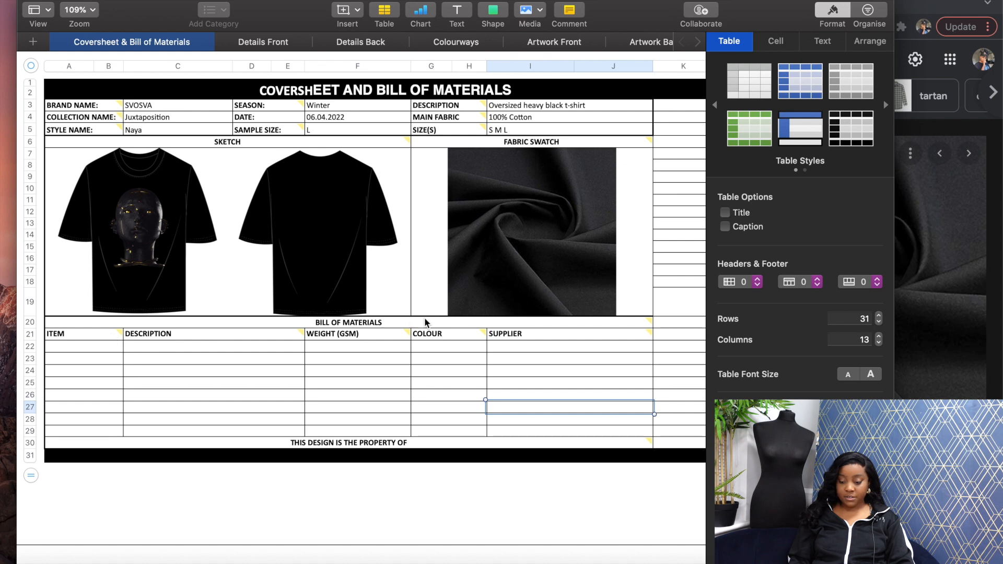
Step: Add "Main fabric" as the first bill of materials item, with the description "100% cotton"
mouse_move(374, 321)
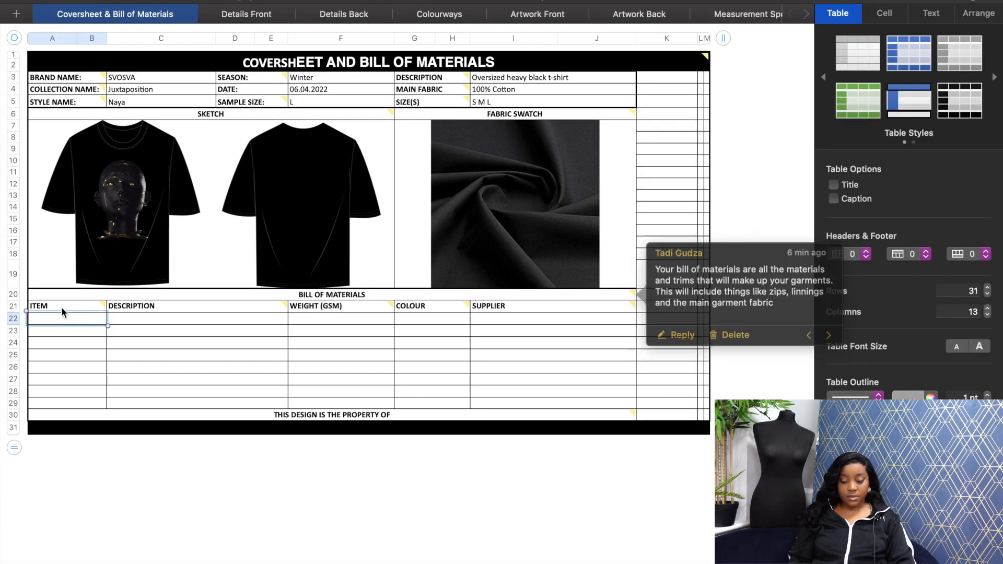
left_click(89, 345)
left_click(82, 310)
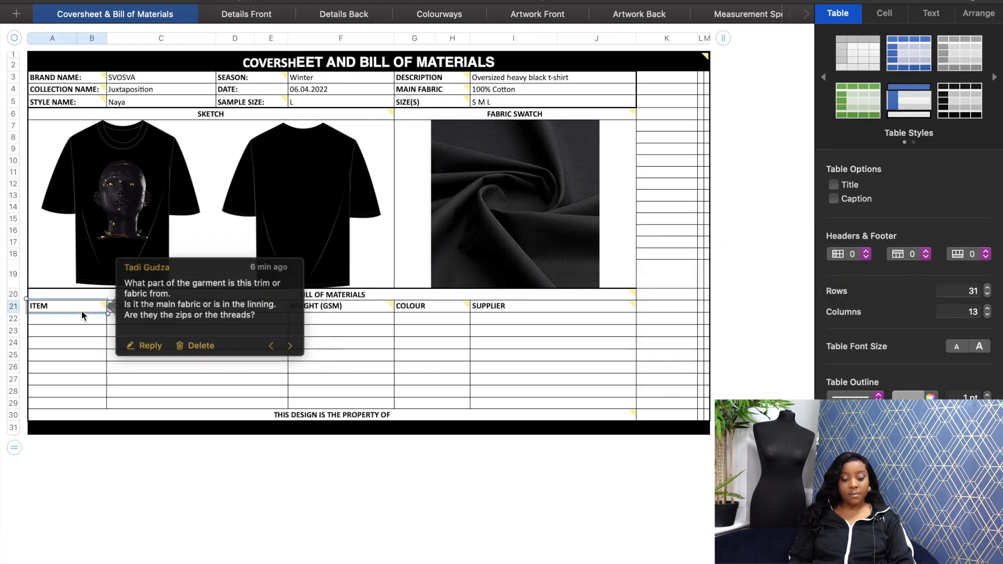
key("Down")
type("Main fabr")
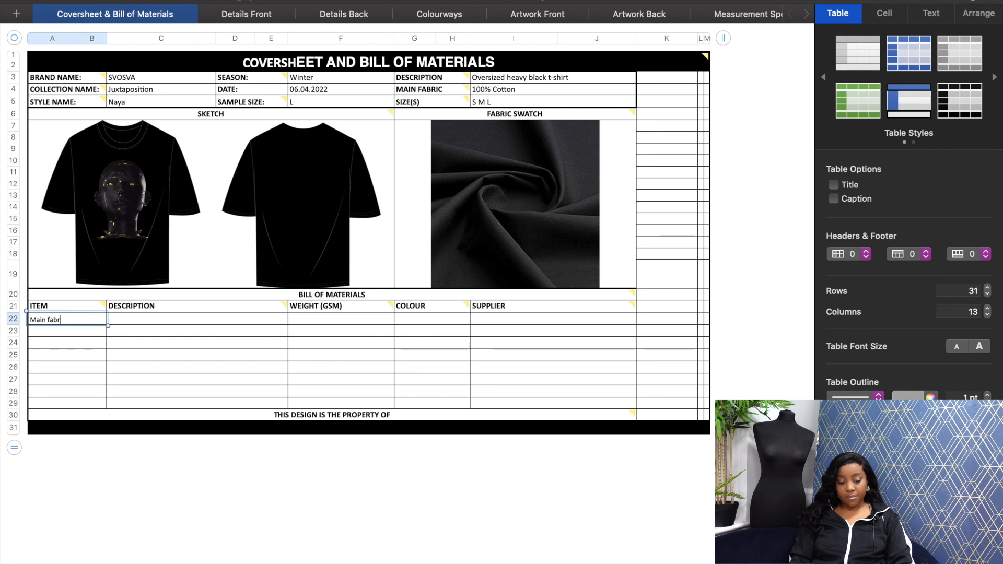
type("ic")
key("Tab")
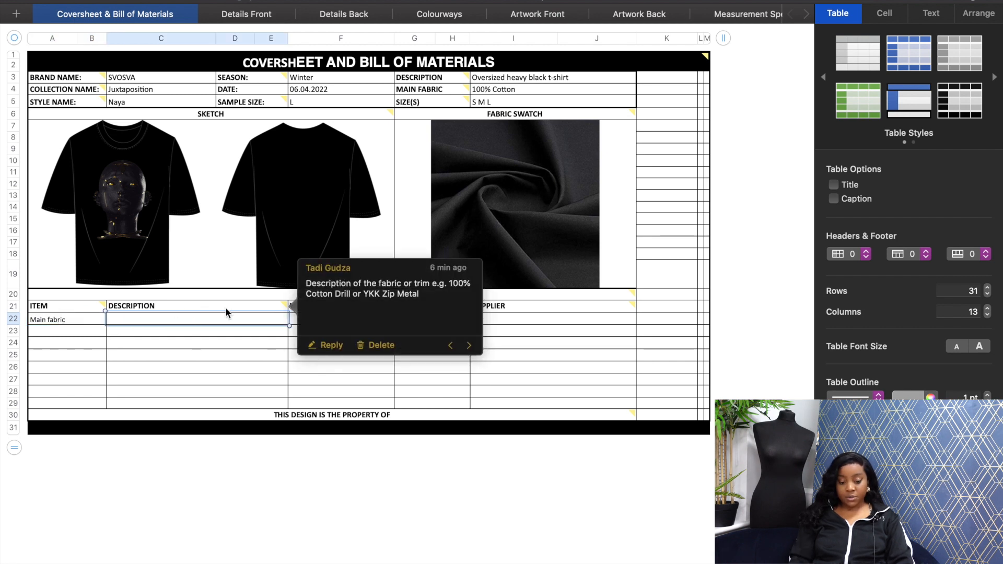
type("100% cotton")
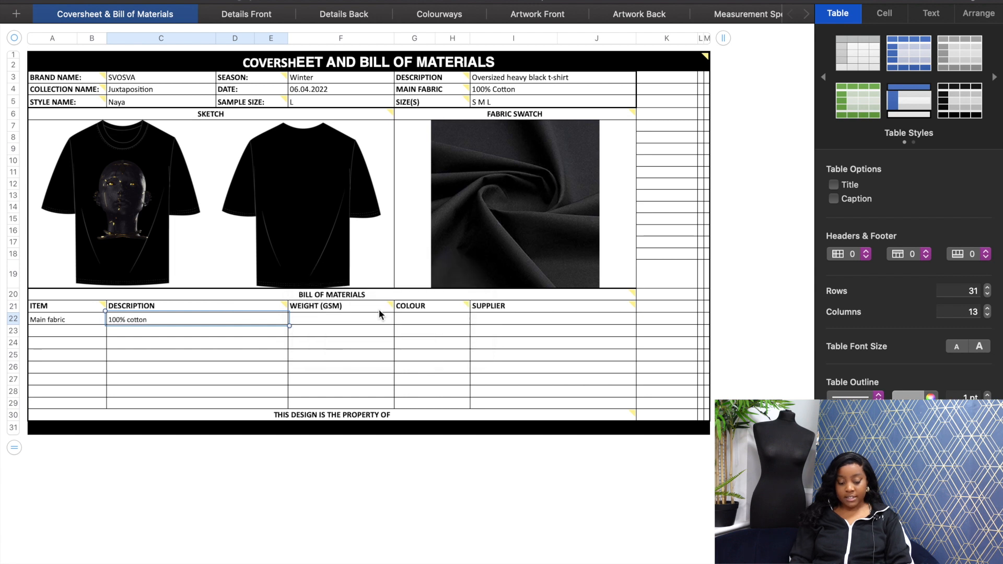
Step: Complete the main fabric row with weight 250, colour Black and supplier Swatchon
left_click(374, 319)
type("250")
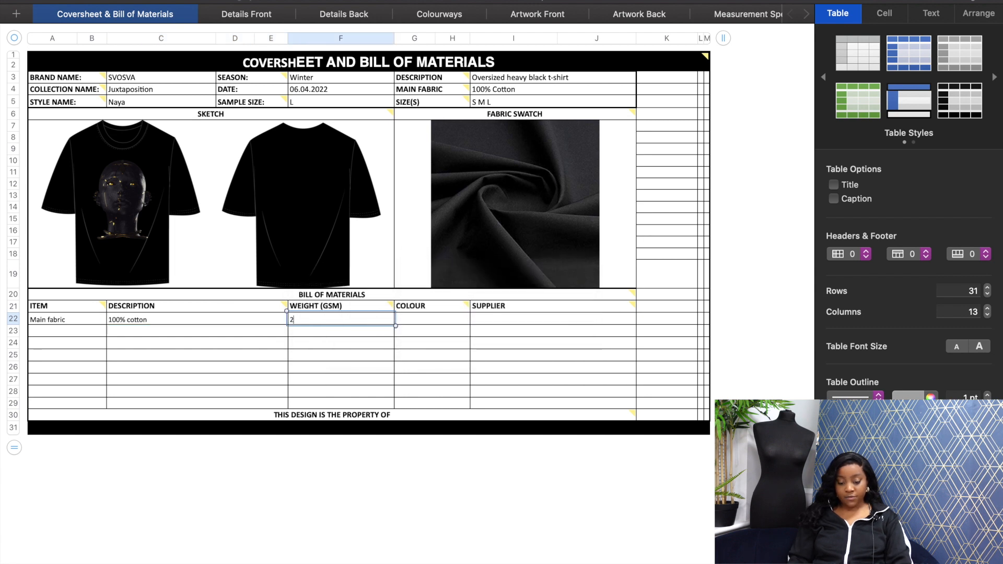
left_click(415, 320)
type("Black")
left_click(528, 317)
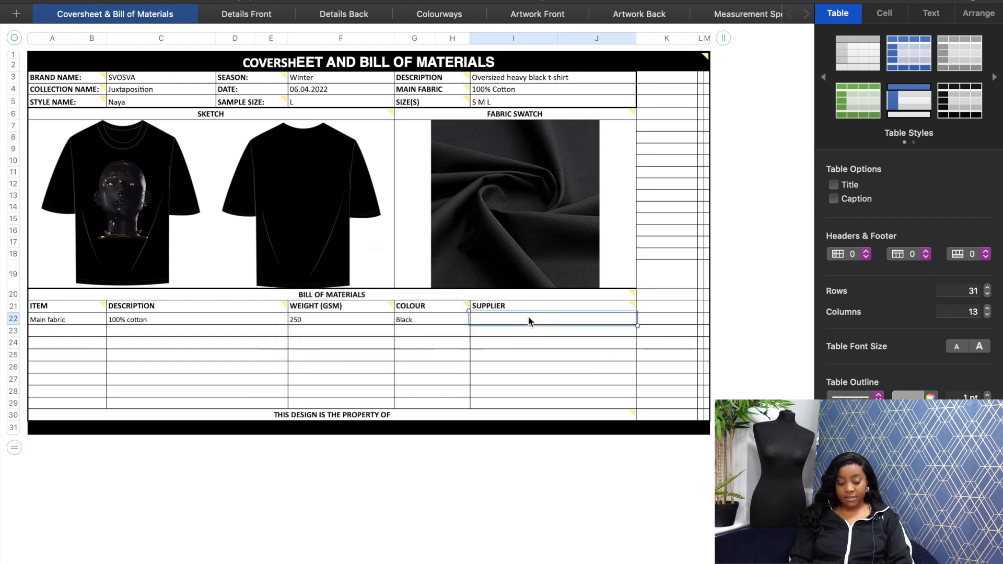
type("Swatchon")
Step: Duplicate the main fabric row into the next bill of materials row and set the copy's colour to Ecru
left_click(81, 330)
left_click_drag(58, 320, 528, 325)
left_click(99, 334, "super")
key("super+v")
left_click(99, 332)
key("super+v")
left_click(464, 351)
left_click(419, 323)
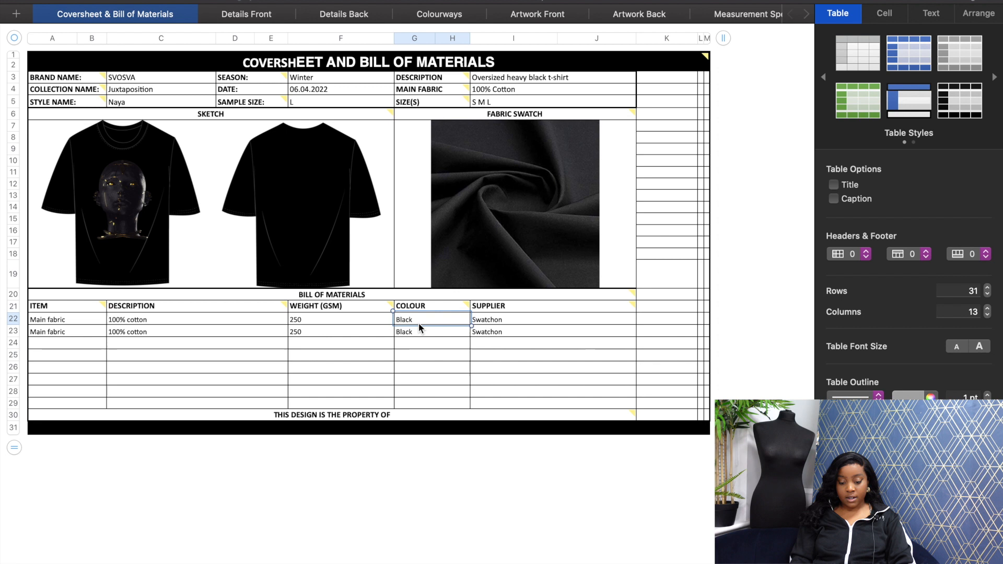
left_click(421, 330)
type("Ecru")
Step: Add "Collar Fabric" as the next item and change both main fabric descriptions to "100% cotton single jersey"
left_click(48, 343)
left_click(128, 352)
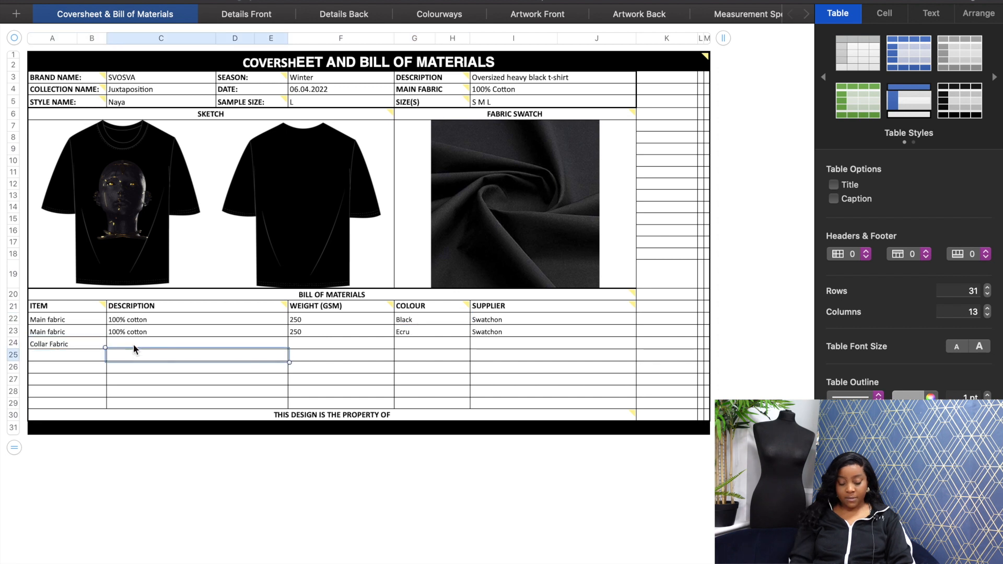
double_click(160, 321)
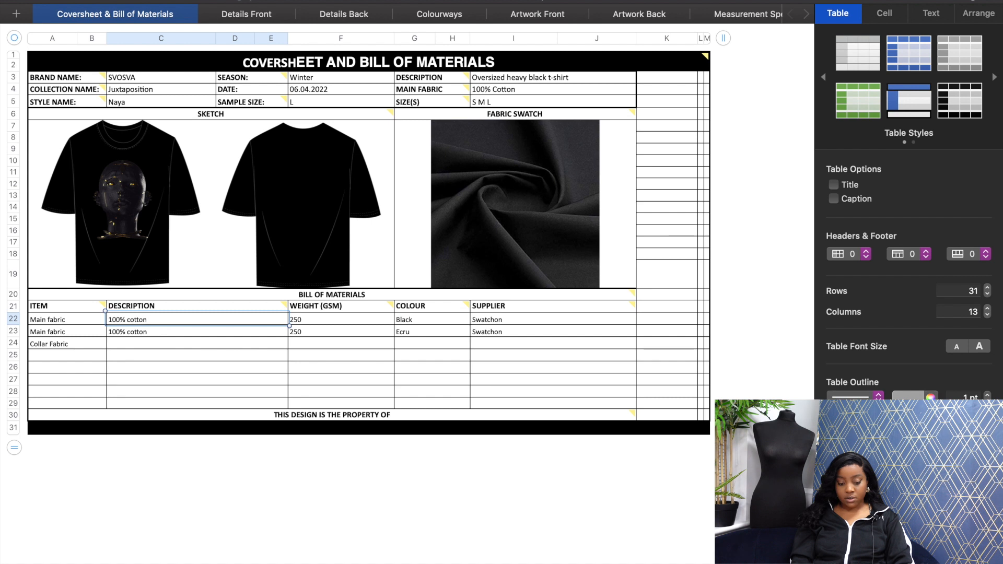
left_click(183, 333)
key("super+v")
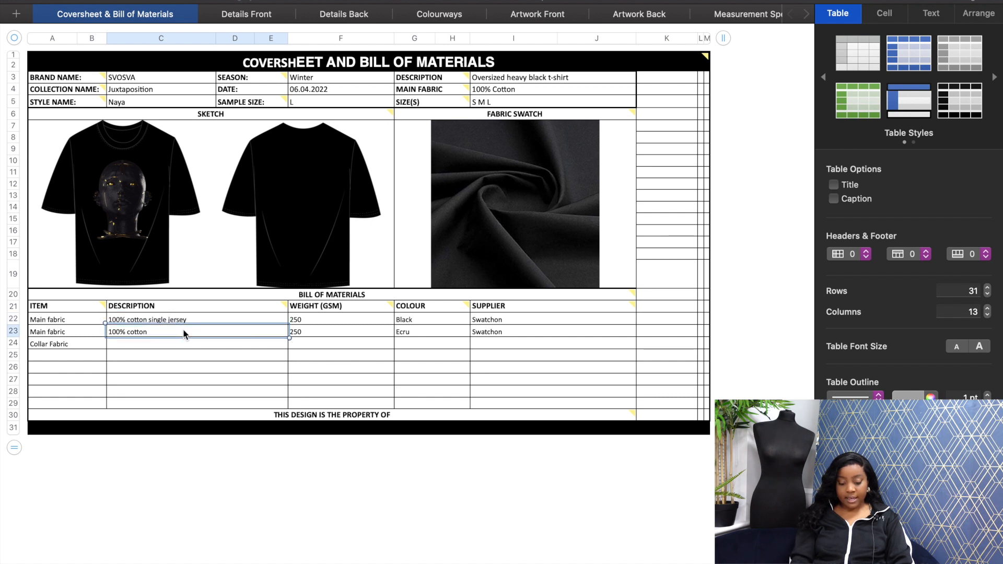
Step: Describe the collar fabric as "100% cotton rib" with weight 200, and enter Black and Ecru colour rows supplied by Swatchon
left_click(155, 346)
type("100")
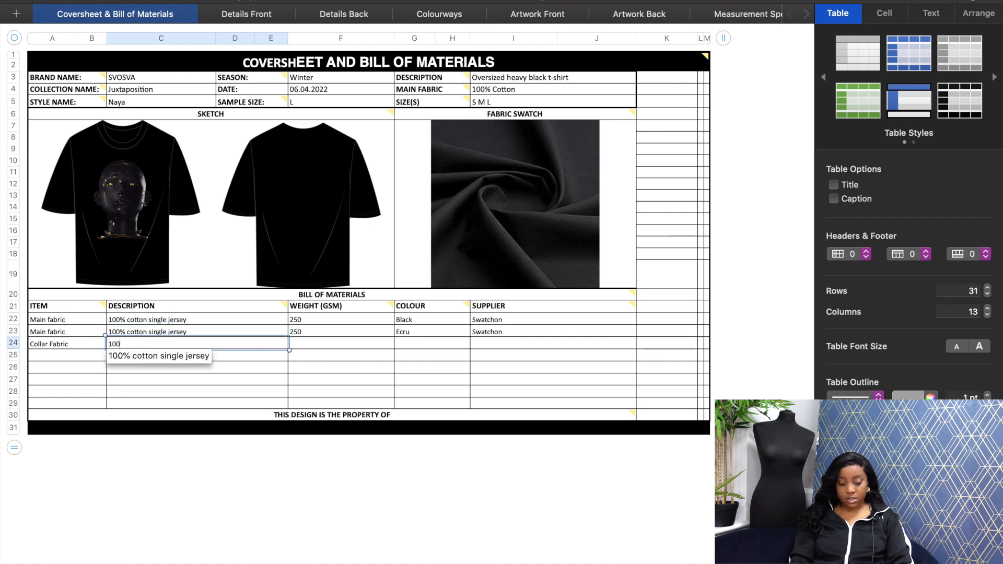
type("% cot")
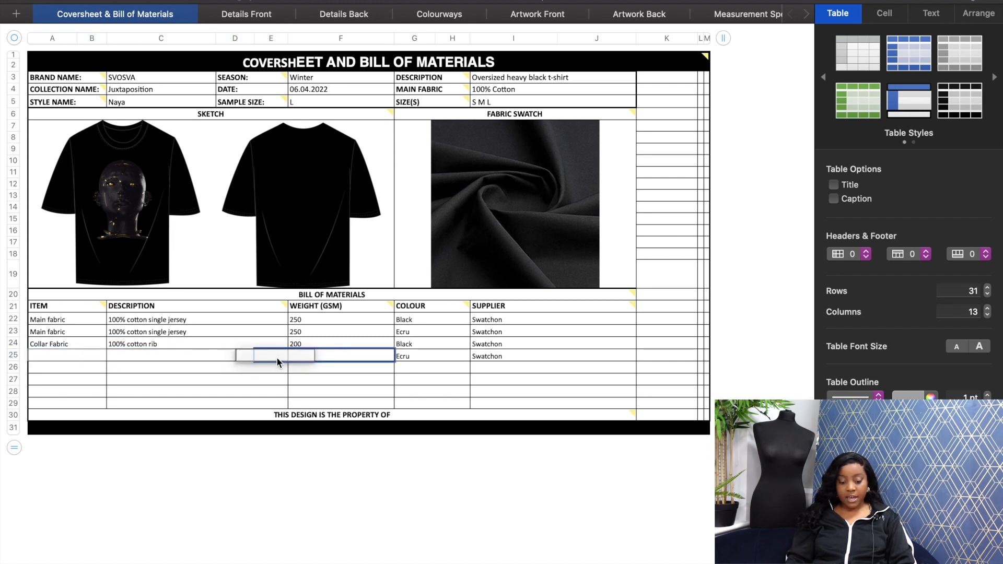
Step: Copy the collar fabric's item, description and weight into the Ecru row below it
left_click(246, 365)
left_click_drag(247, 365, 372, 359)
key("super+v")
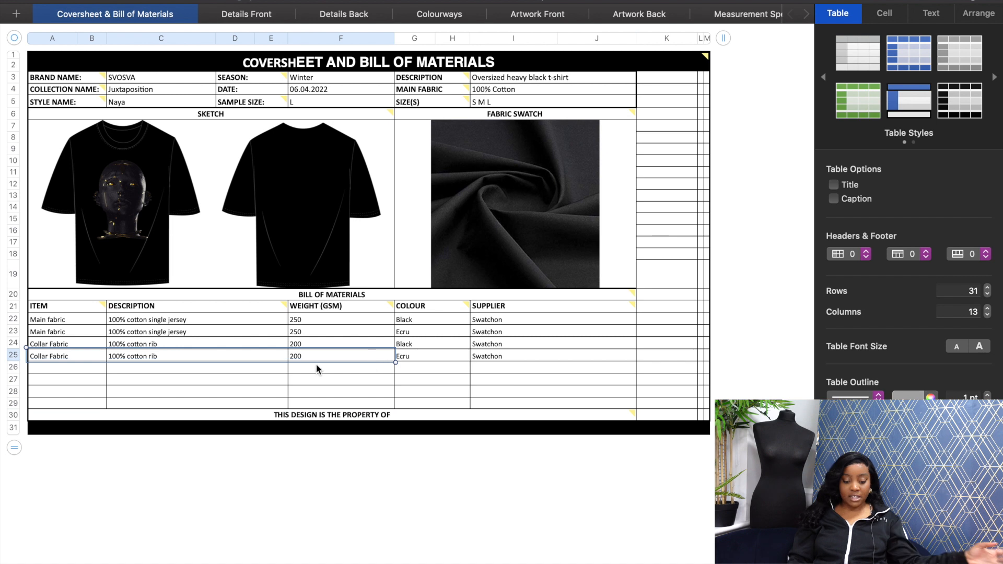
left_click(175, 395)
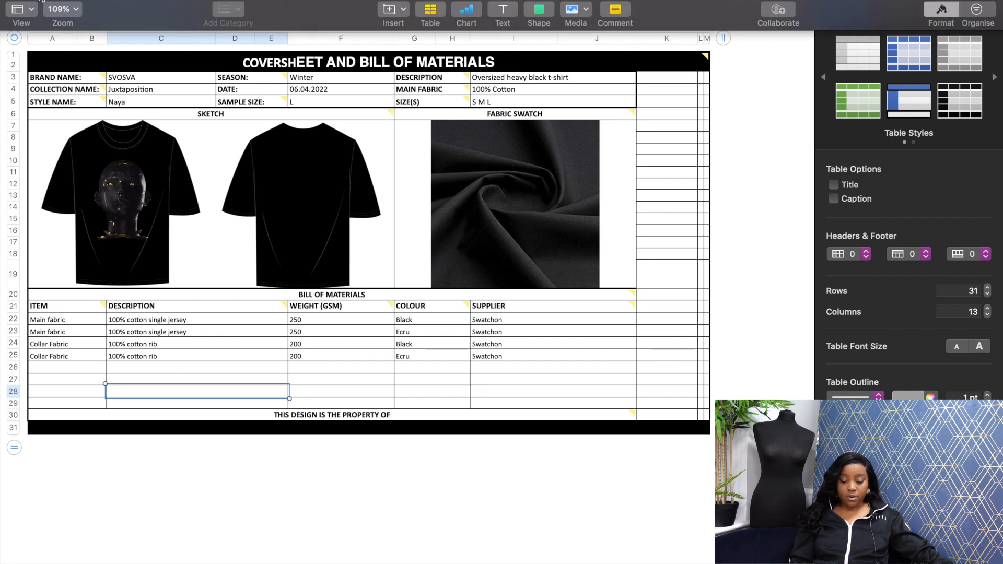
Step: Switch to Microsoft Excel and examine the bill of materials on the example jacket's Coversheet & Bill of Materials sheet
left_click(42, 1)
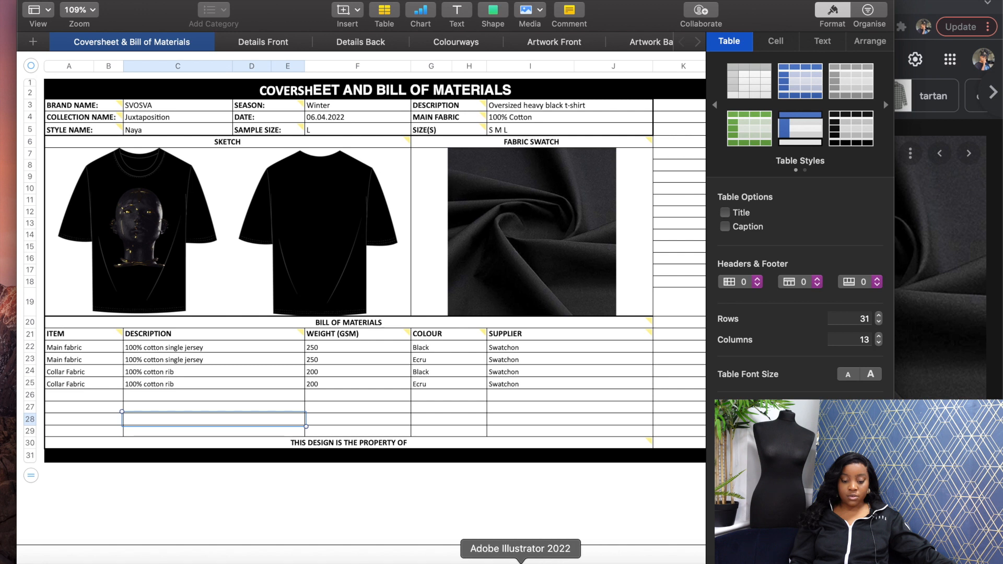
left_click(537, 559)
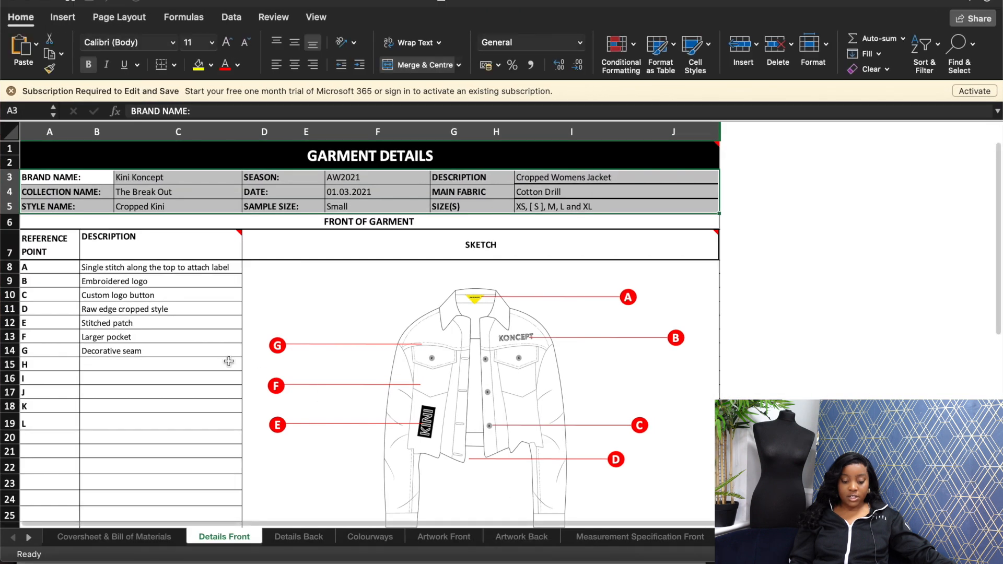
left_click(113, 540)
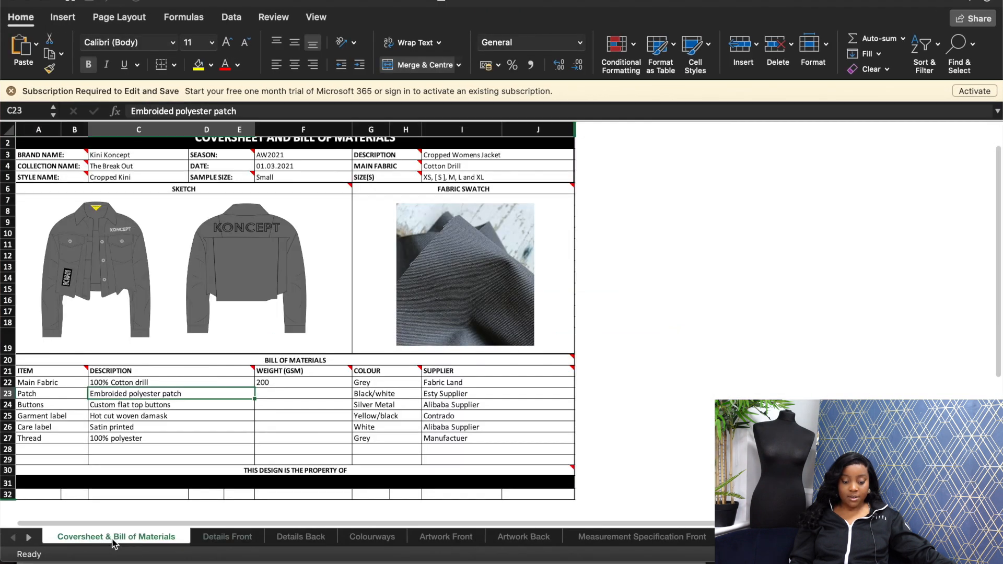
scroll(156, 415, "down", 3)
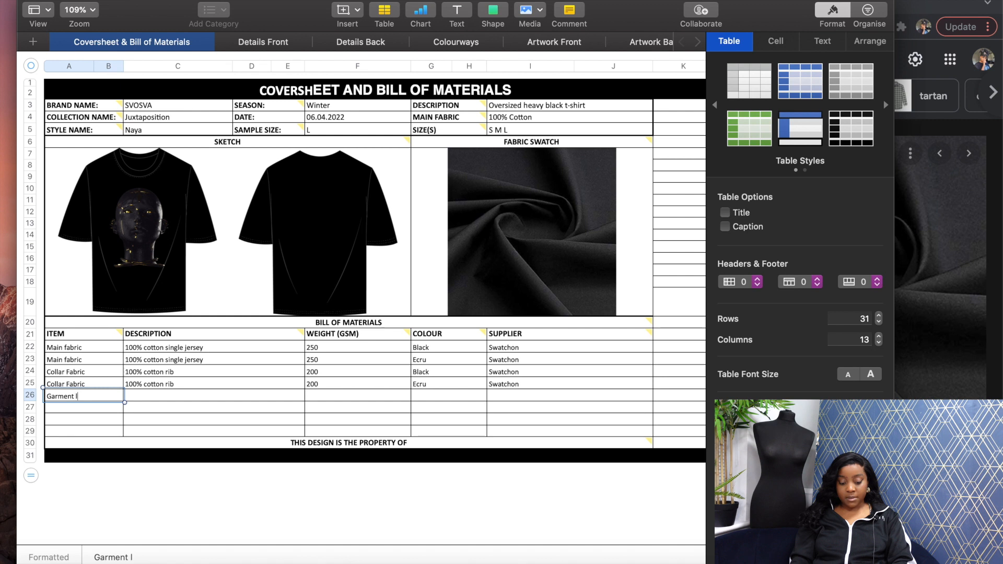
Step: Add "Garment Label" and "Care label" as the next two bill of materials items in Numbers
key("BackSpace")
key("BackSpace")
type("Label")
key("Return")
type("Care label")
Step: Fill in the garment label as "Woven damask", Navy Blue, and the care label as "Satin", White, both supplied by Contrado
left_click(151, 397)
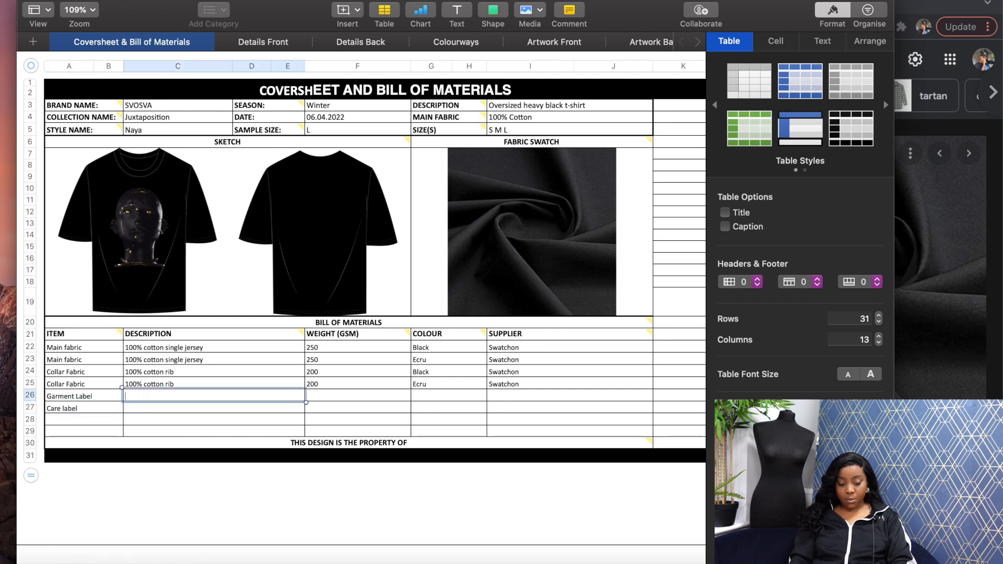
type("Woven damask")
key("Return")
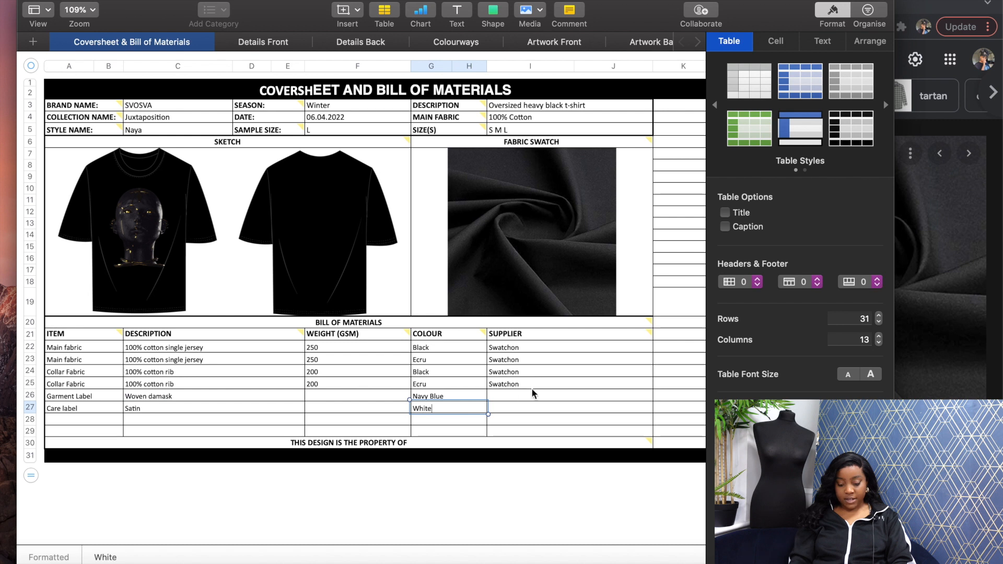
left_click(535, 397)
type("Contrado")
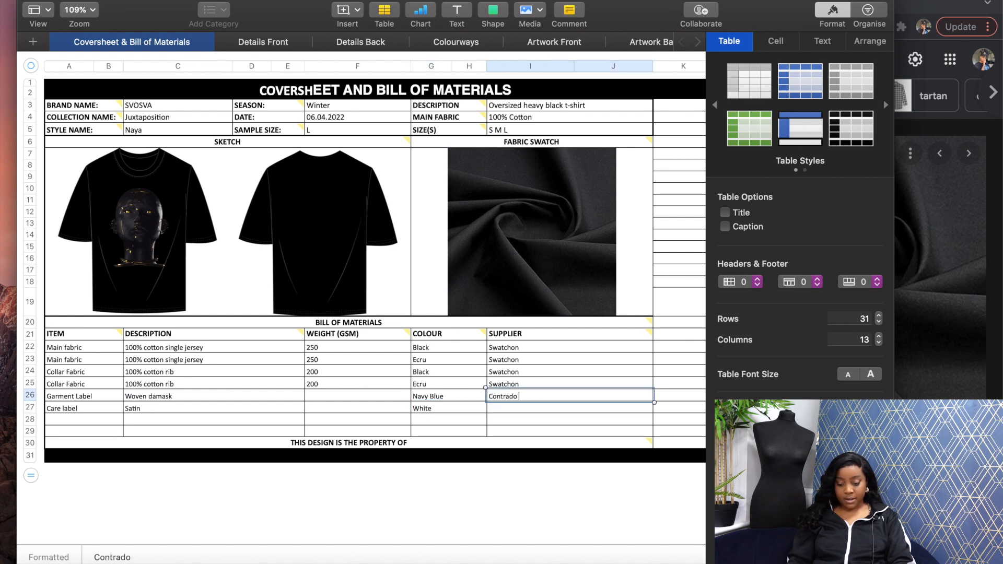
left_click(609, 418)
left_click(541, 399)
left_click(251, 497)
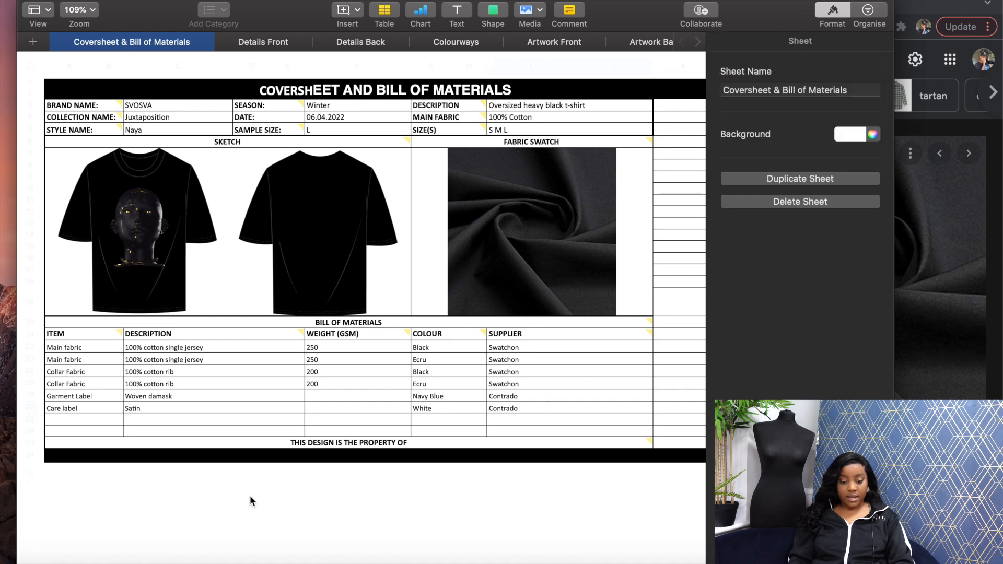
Step: Place the white T-shirt front PNG from the desktop in the Details Front sheet's sketch area, minimising the Chrome window behind Numbers
left_click(262, 42)
scroll(358, 269, "down", 3)
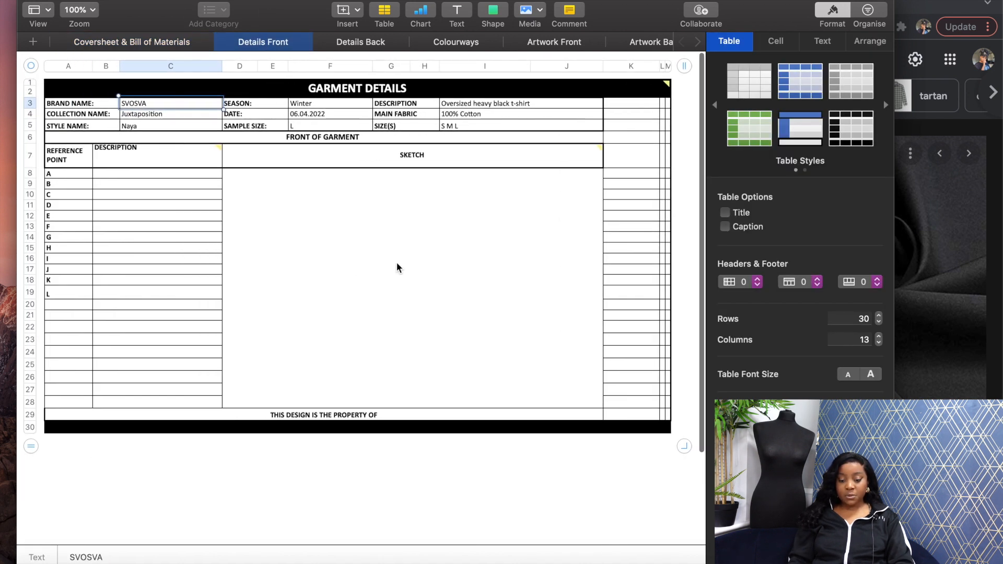
left_click_drag(632, 15, 556, 143)
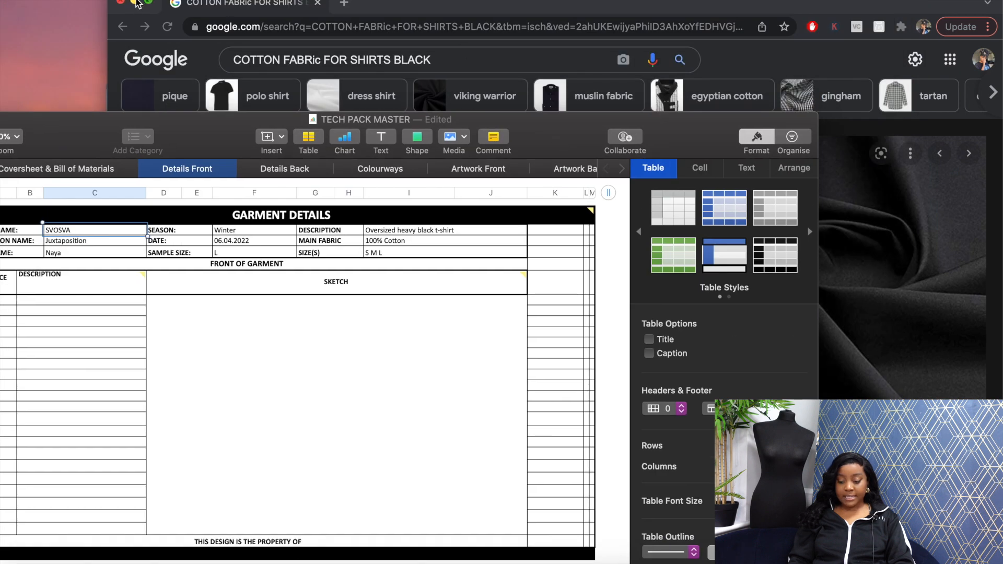
left_click(136, 3)
left_click_drag(678, 135, 588, 7)
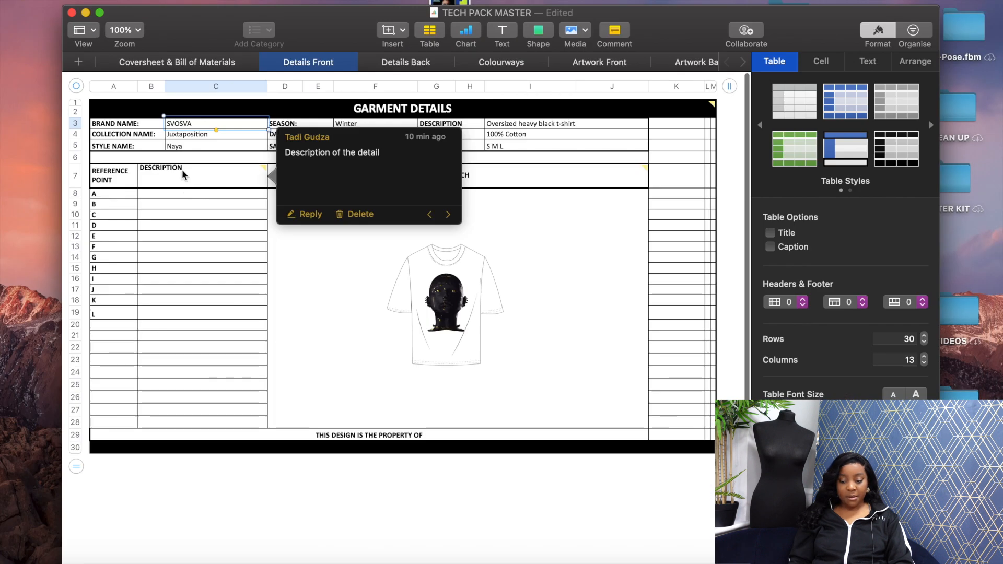
Step: Switch to Microsoft Excel and examine the lettered callouts and descriptions on the example jacket's Details Front sheet
left_click(206, 172)
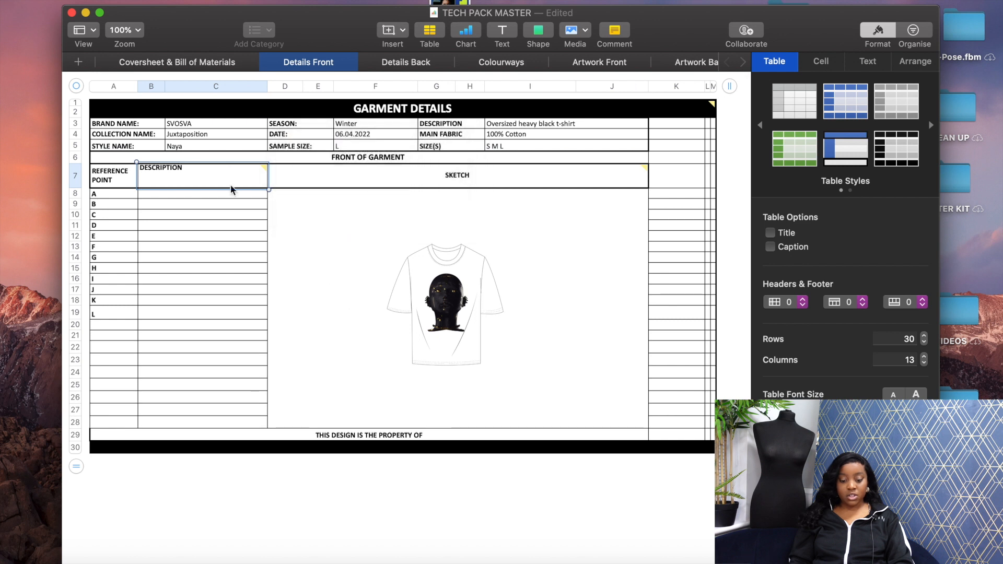
left_click(200, 201)
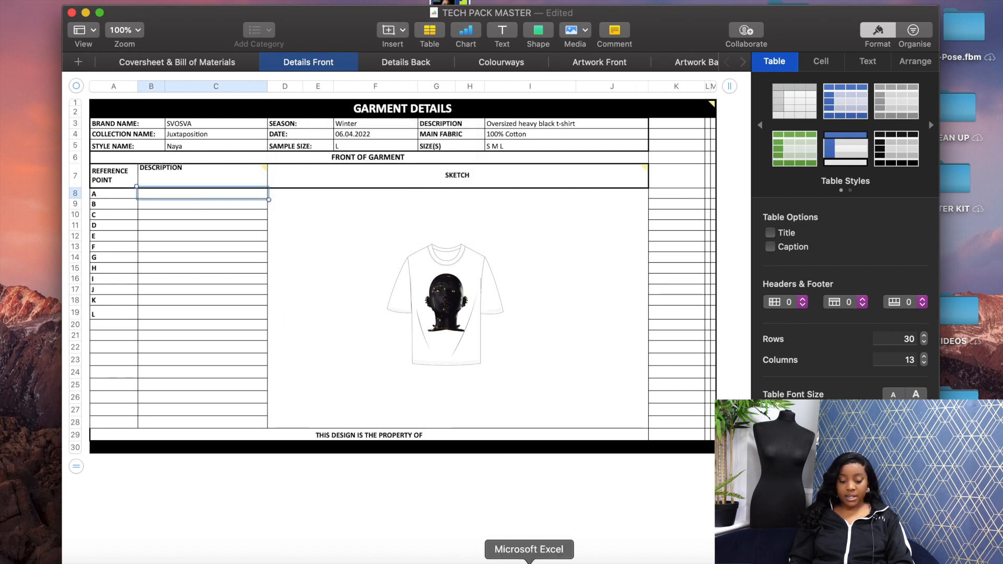
left_click(538, 562)
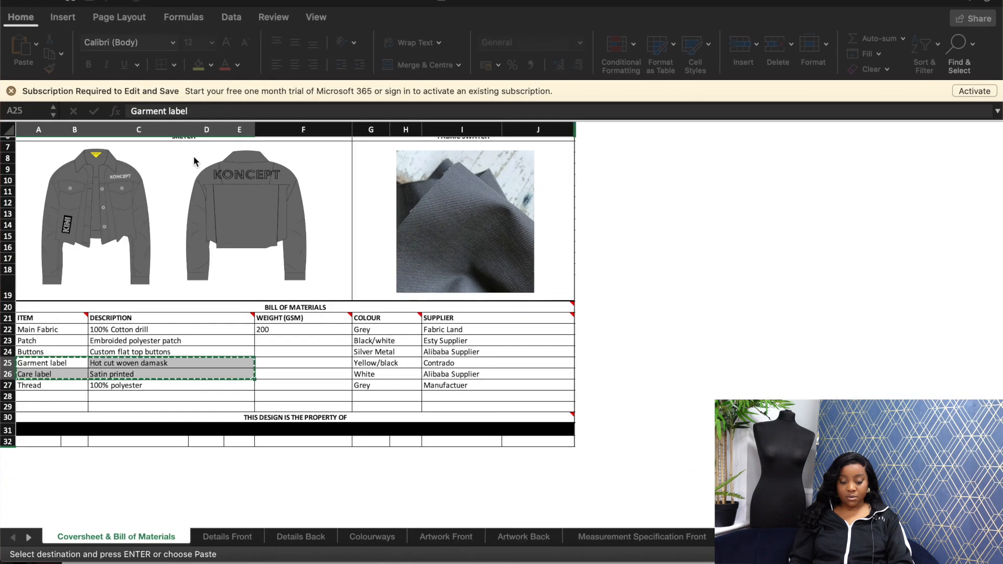
left_click(210, 538)
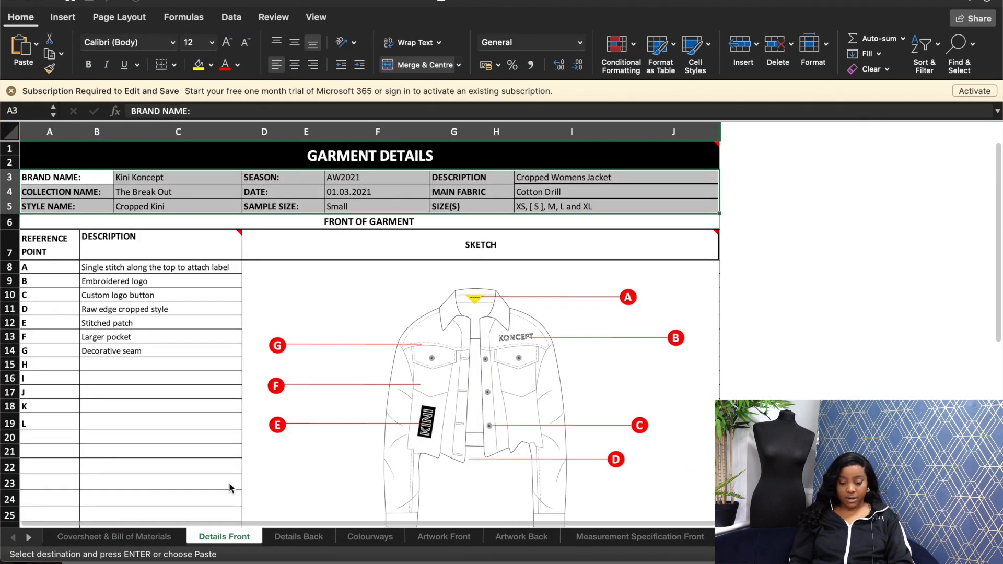
scroll(369, 417, "down", 3)
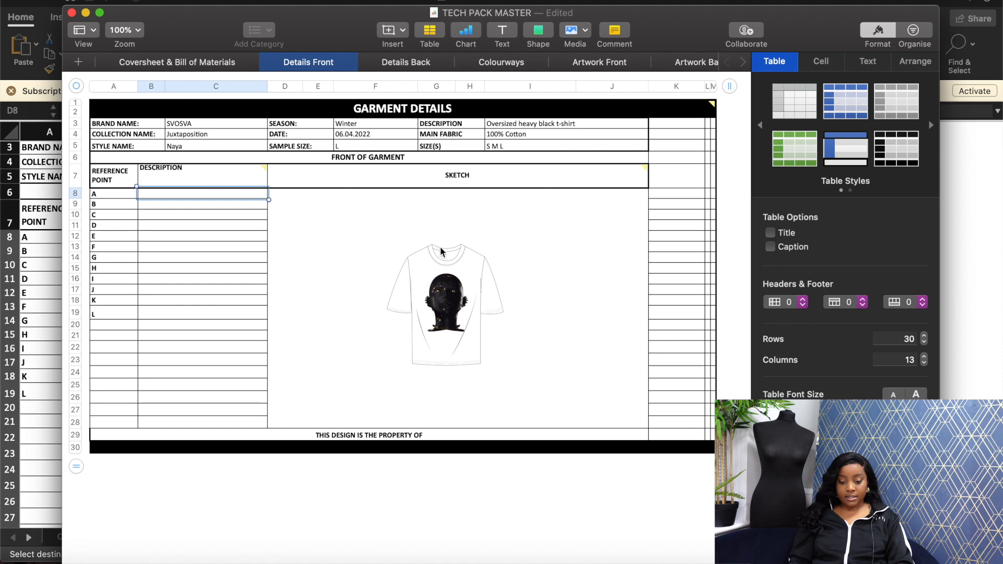
Step: Copy the red A callout with its line from the Excel example and paste it onto the Details Front sheet in Numbers
scroll(434, 252, "up", 5)
scroll(434, 251, "down", 3)
scroll(434, 254, "down", 3)
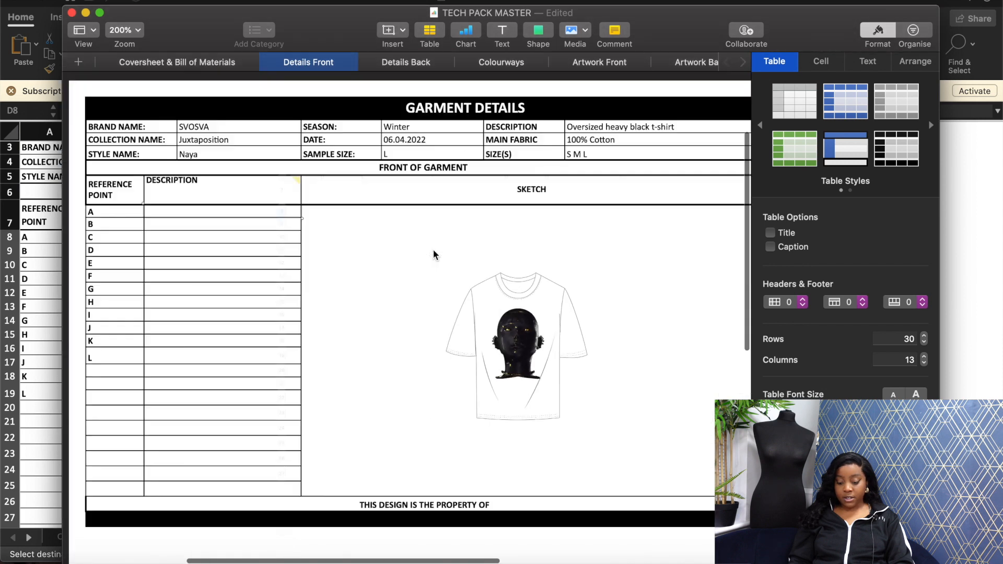
scroll(433, 254, "up", 1)
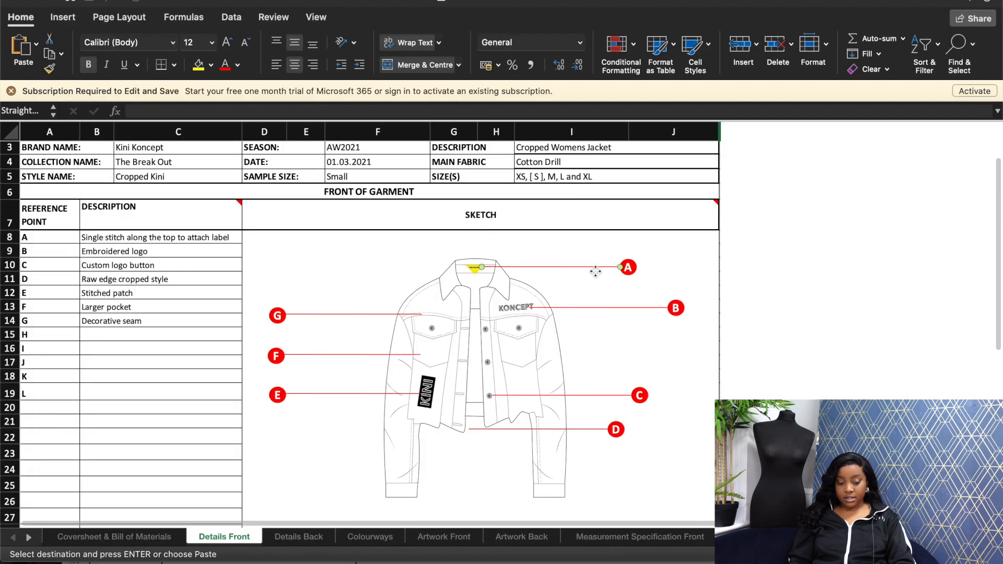
left_click(628, 267)
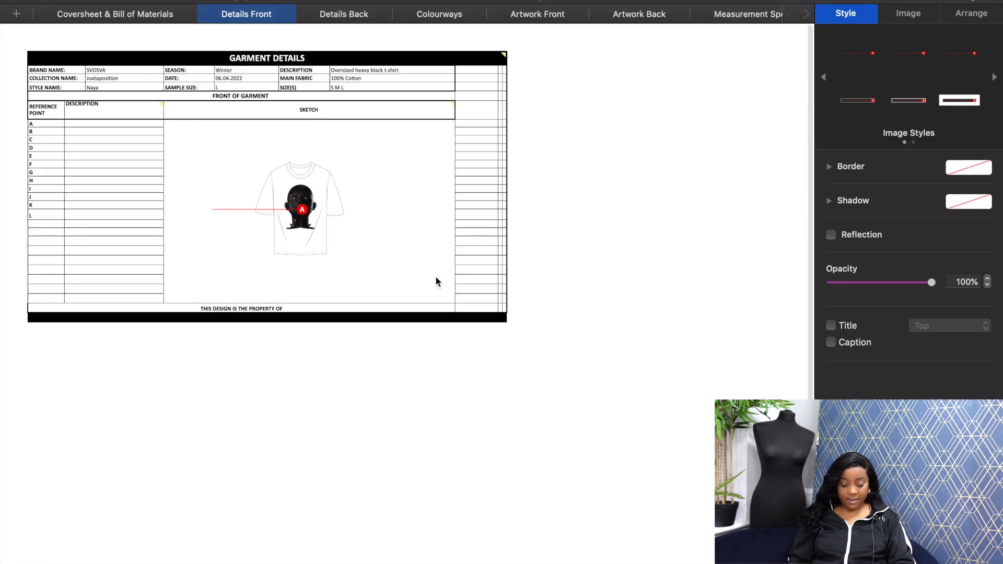
Step: Position the A callout beside the T-shirt so that its line ends on the collar
left_click_drag(292, 209, 407, 174)
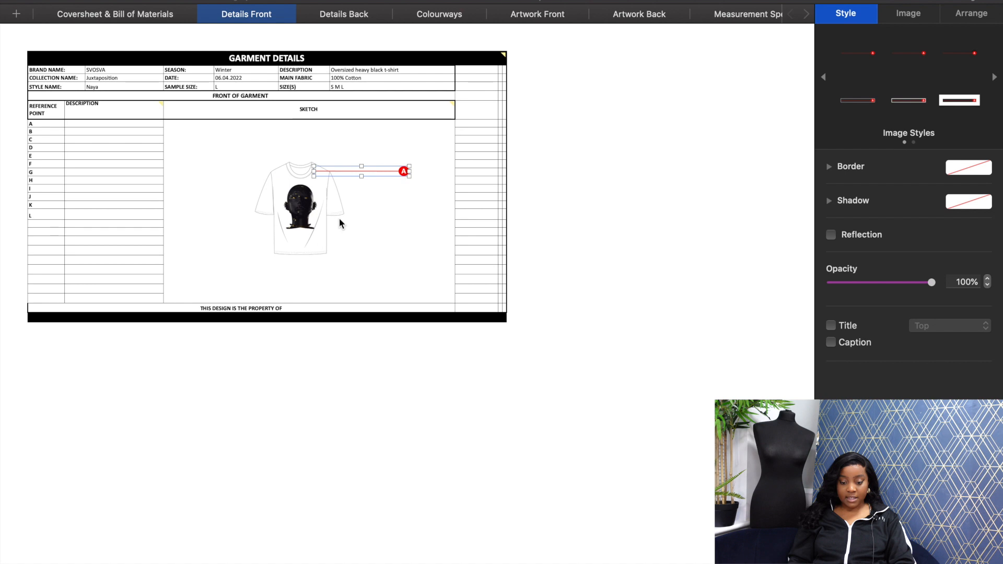
scroll(318, 236, "up", 10)
left_click_drag(527, 152, 528, 143)
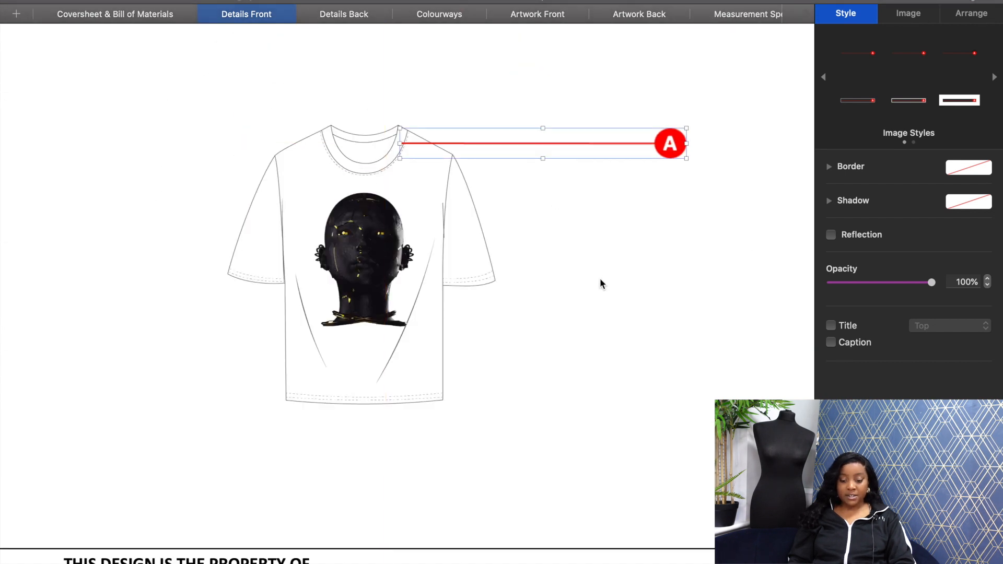
left_click(600, 279)
scroll(600, 280, "down", 3)
scroll(238, 247, "down", 5)
scroll(238, 247, "down", 3)
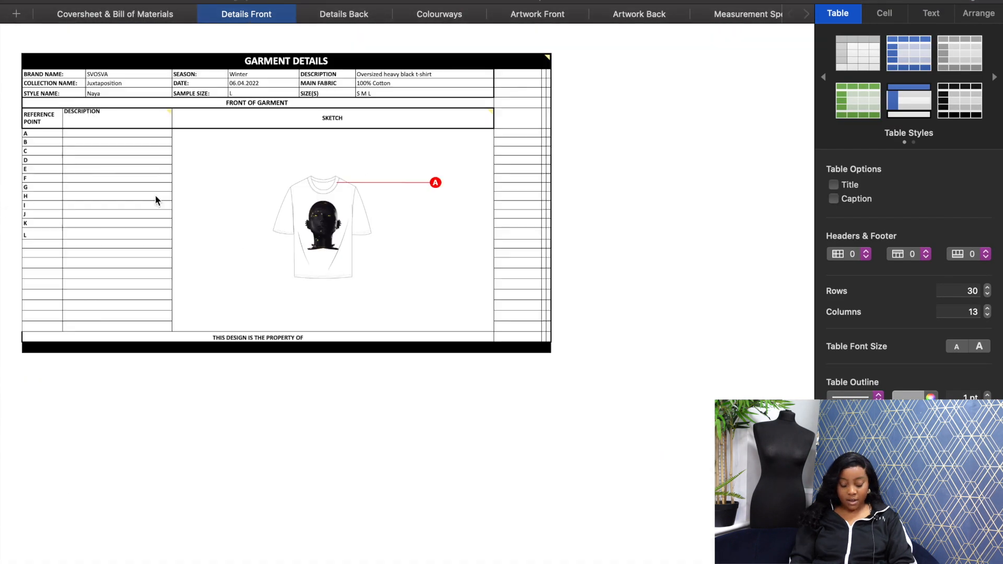
Step: Enter "Thick ribbed colar" as the description for reference point A
left_click(84, 132)
type("Thick ribbed colar")
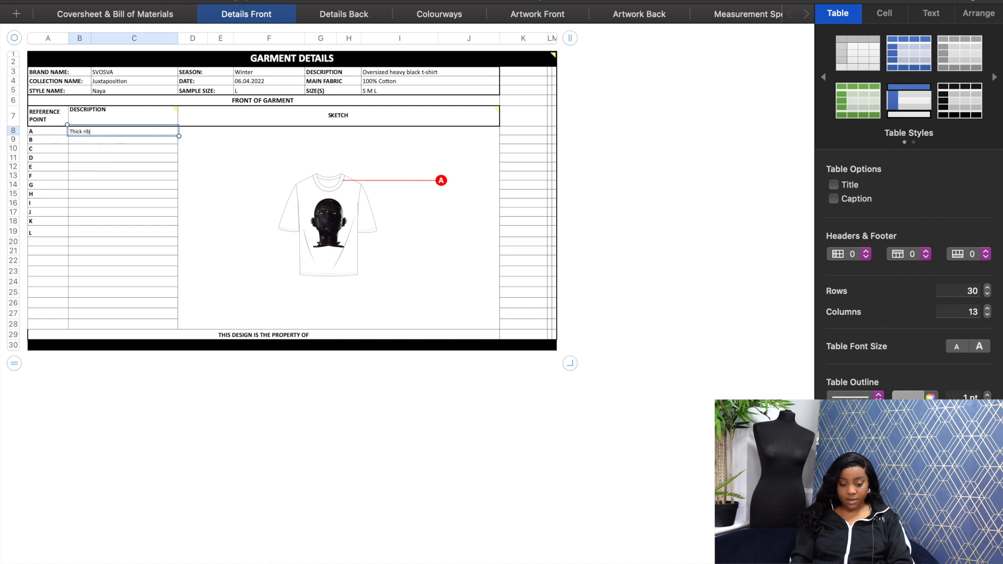
key("Tab")
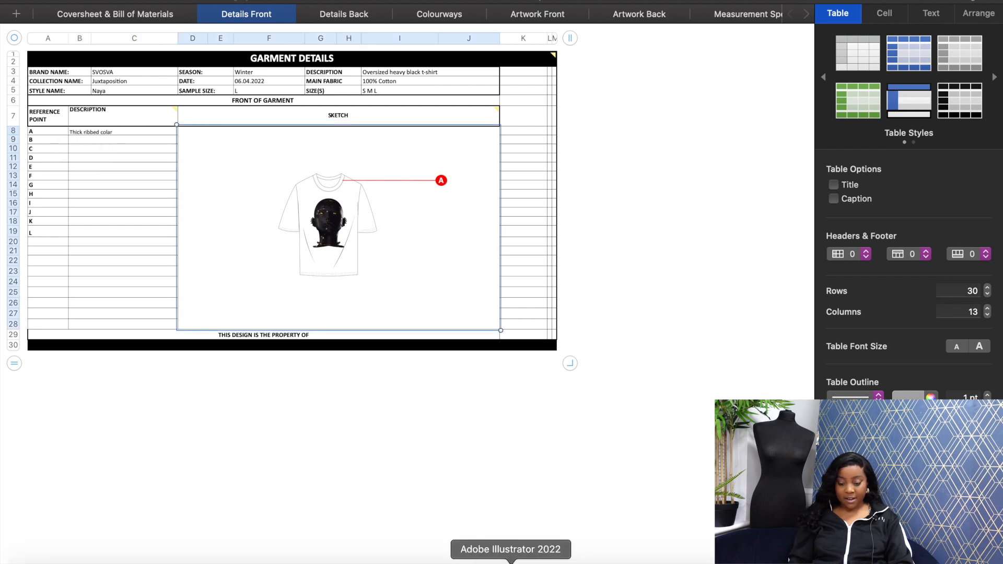
Step: Copy the B callout from the Excel example into the Numbers Details Front sheet, with its line ending on the T-shirt's face artwork
left_click(531, 562)
left_click(680, 314)
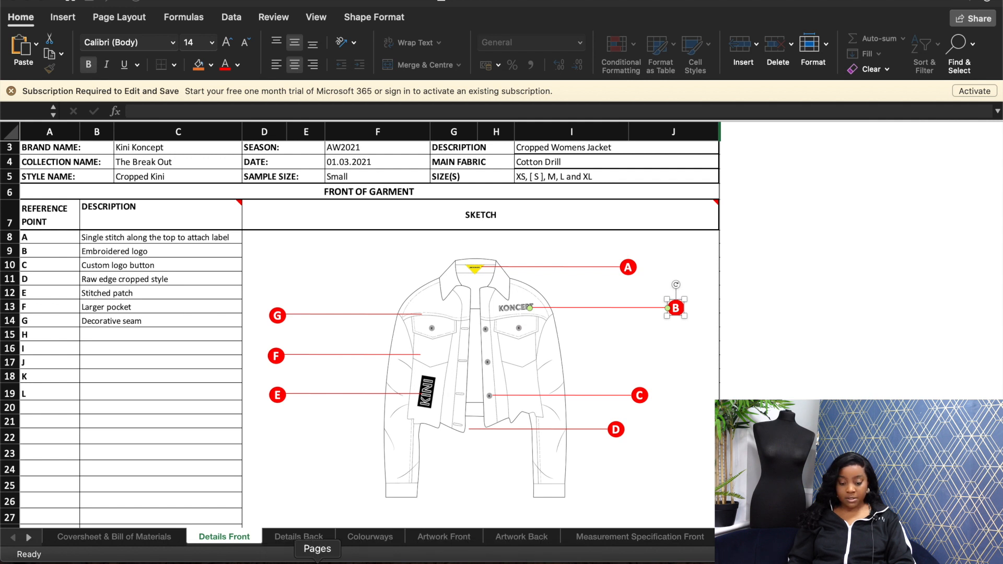
left_click(394, 562)
scroll(390, 301, "up", 2)
left_click_drag(430, 335, 431, 230)
Step: Enter "DTG printed artwork" as the description for reference point B
left_click(93, 133)
type("DTG pri")
type("nted artwork")
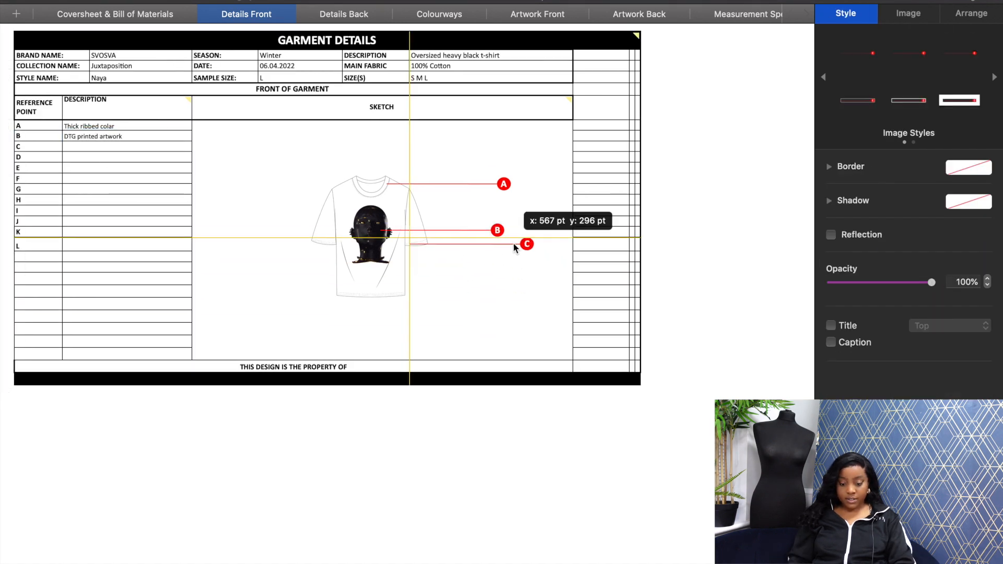
Step: Move the C callout so its line ends at the T-shirt's hem and enter "Cover stitch" as its description
left_click_drag(513, 243, 504, 292)
double_click(104, 147)
scroll(170, 222, "up", 2)
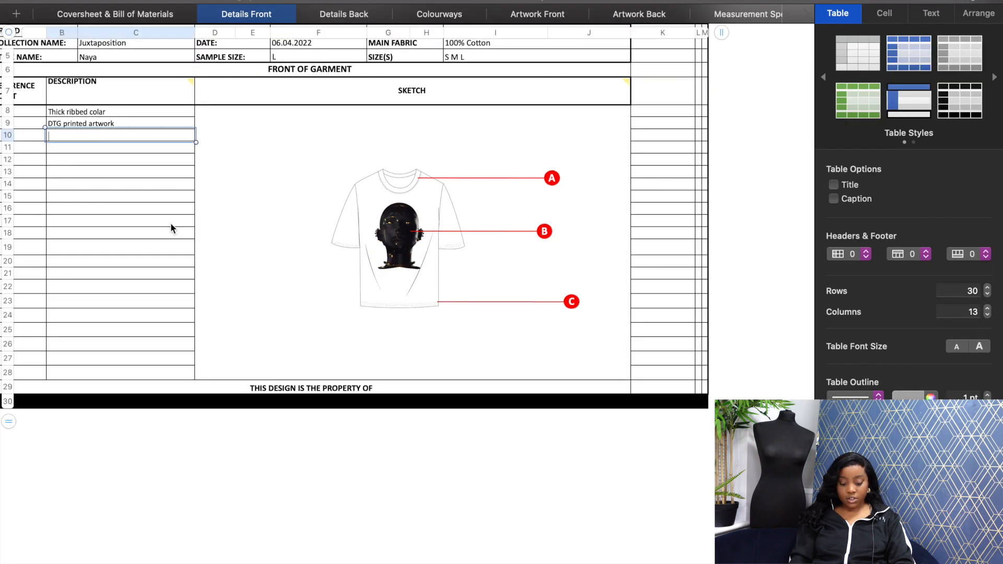
type("Cover stit")
type("ch")
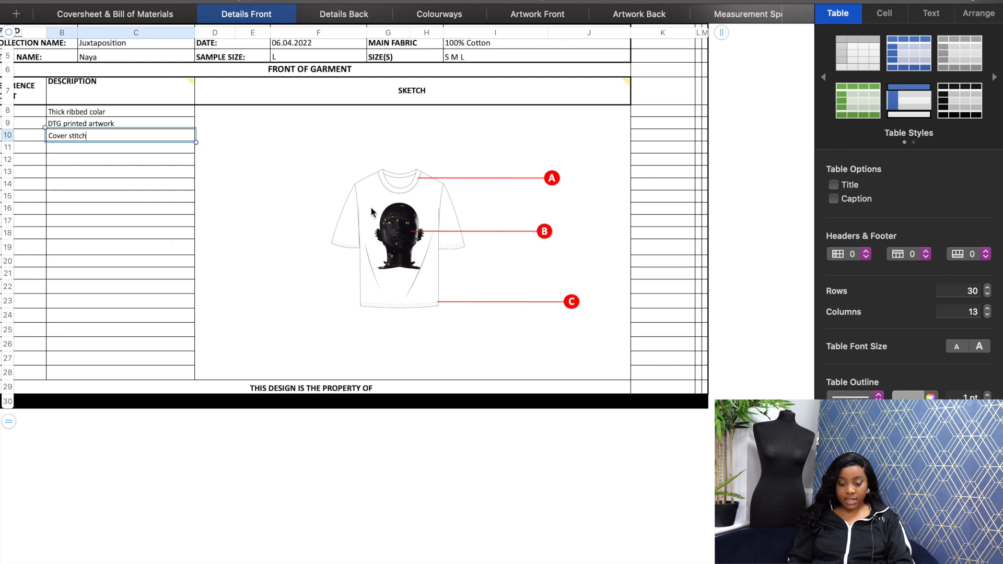
Step: Place the D callout so its line ends at the T-shirt's sleeve seam and enter "Drop shoulder" as its description
scroll(510, 237, "up", 2)
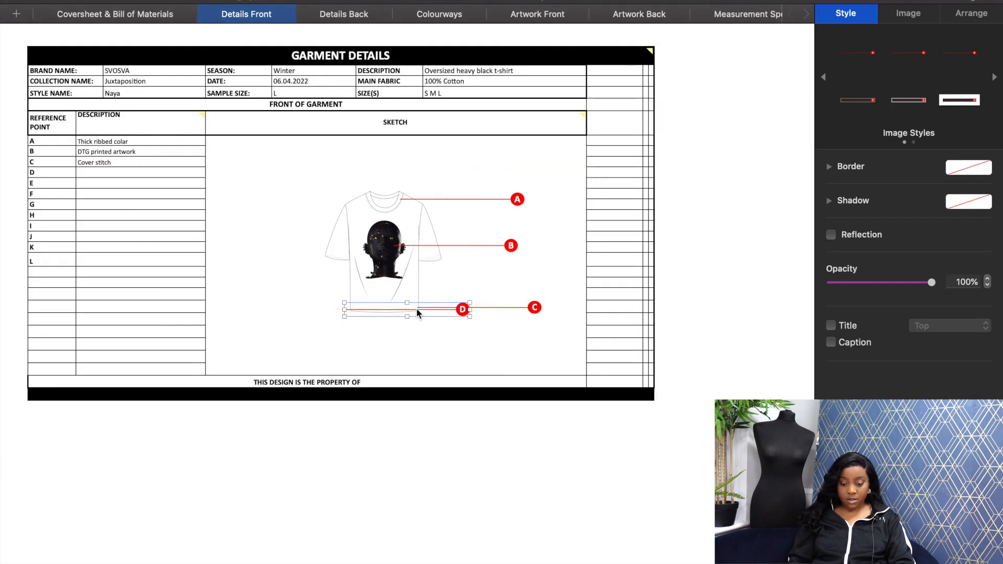
left_click_drag(416, 308, 496, 232)
left_click(140, 173)
type("Drop shoulder")
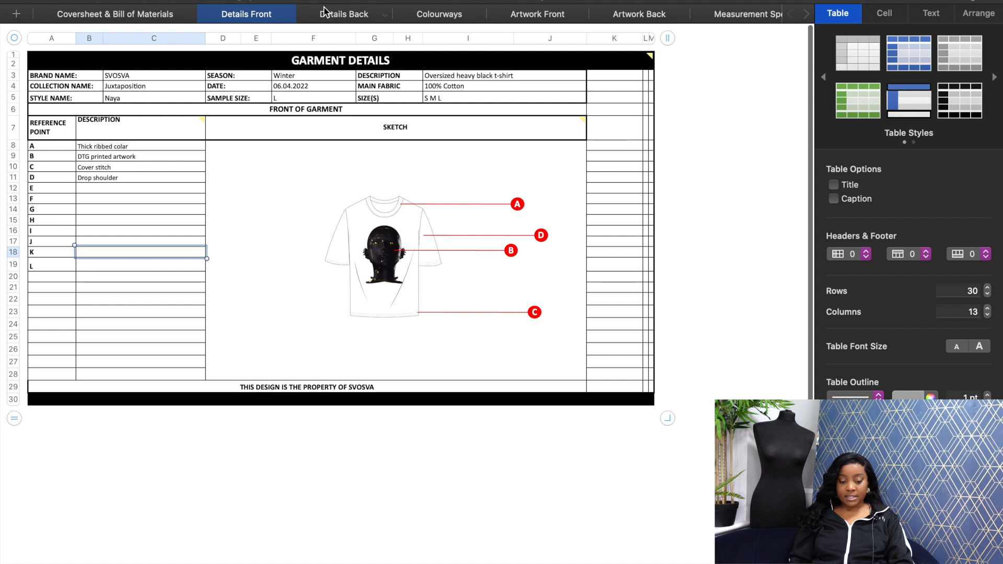
Step: Delete the Details Back sheet from the TECH PACK MASTER workbook
left_click(323, 11)
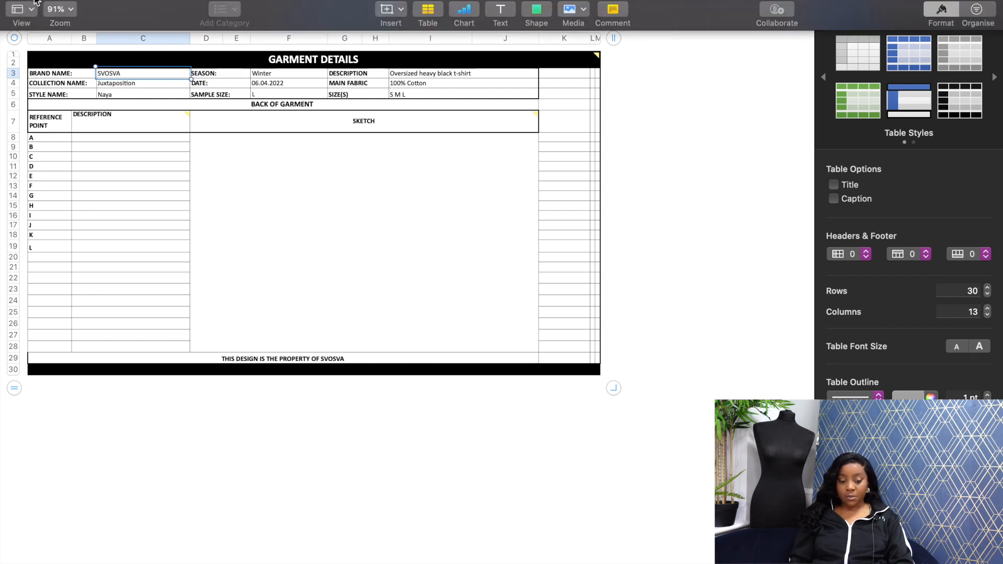
left_click(36, 7)
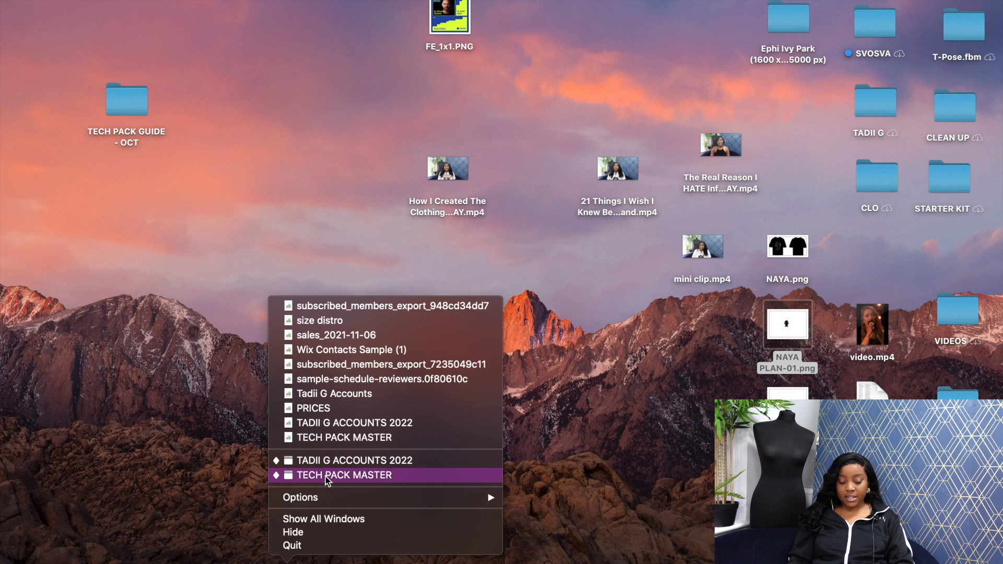
left_click(328, 476)
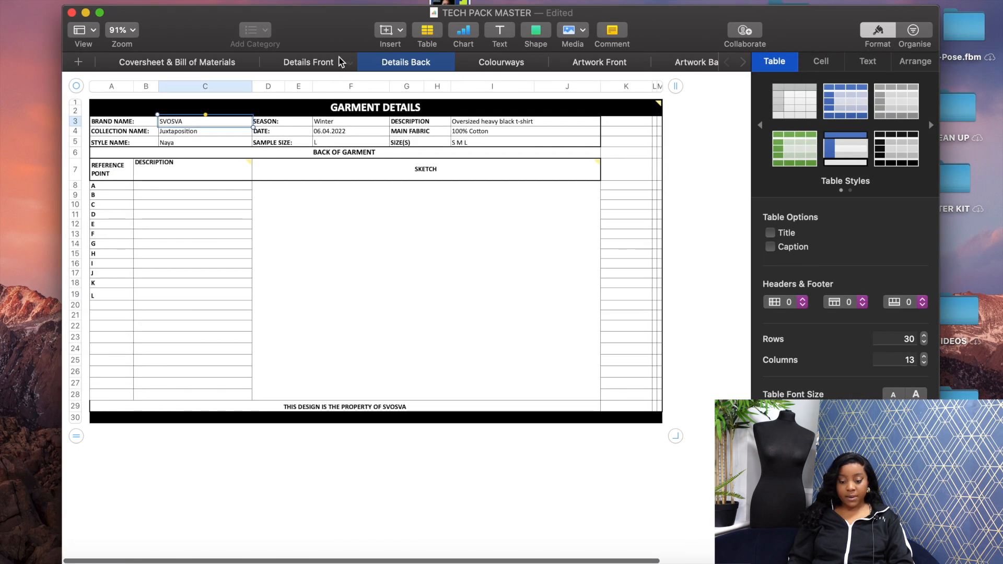
right_click(411, 63)
left_click(450, 190)
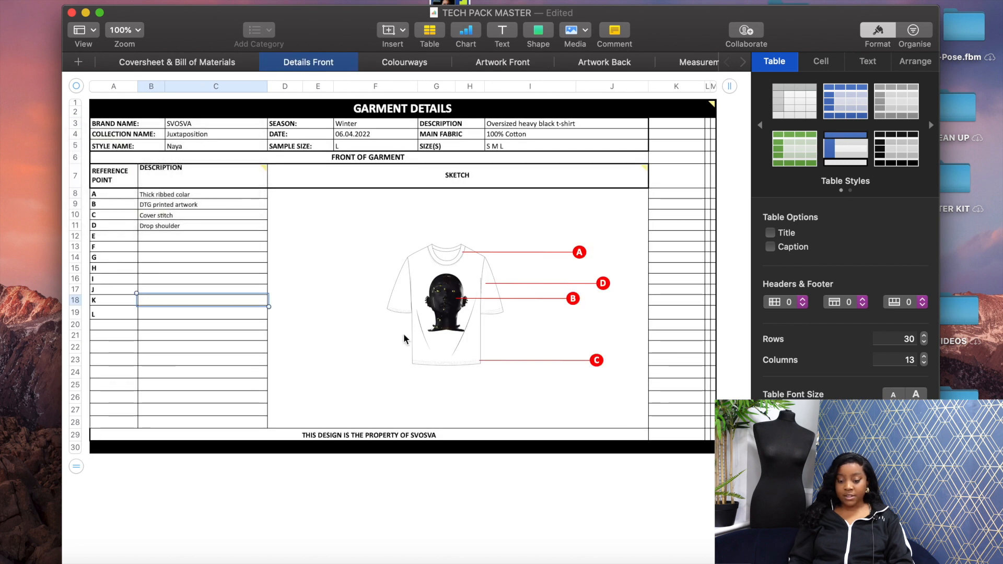
Step: Open the Colourways sheet and read the comment on the first colour cell
left_click(405, 64)
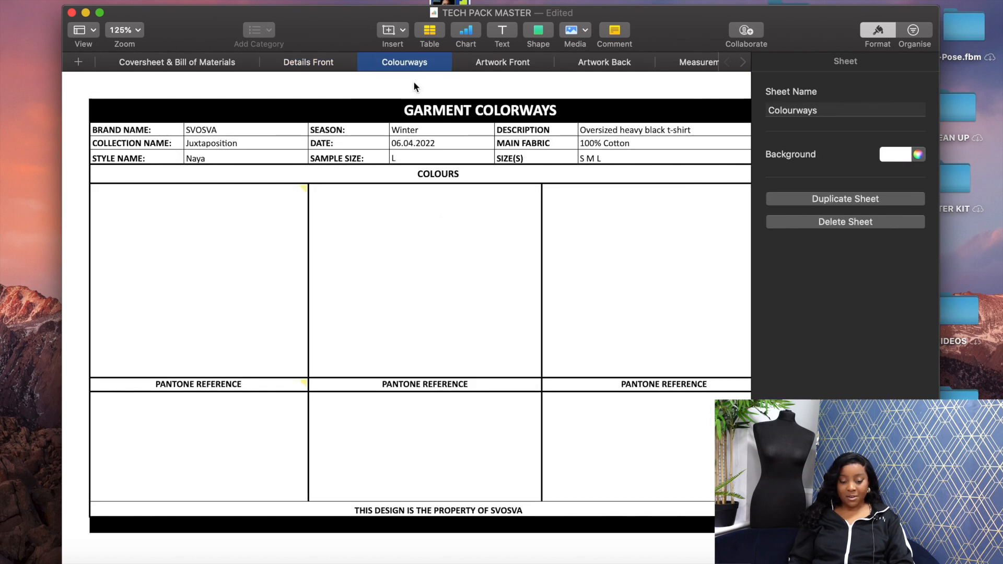
scroll(410, 390, "down", 3)
left_click(227, 155)
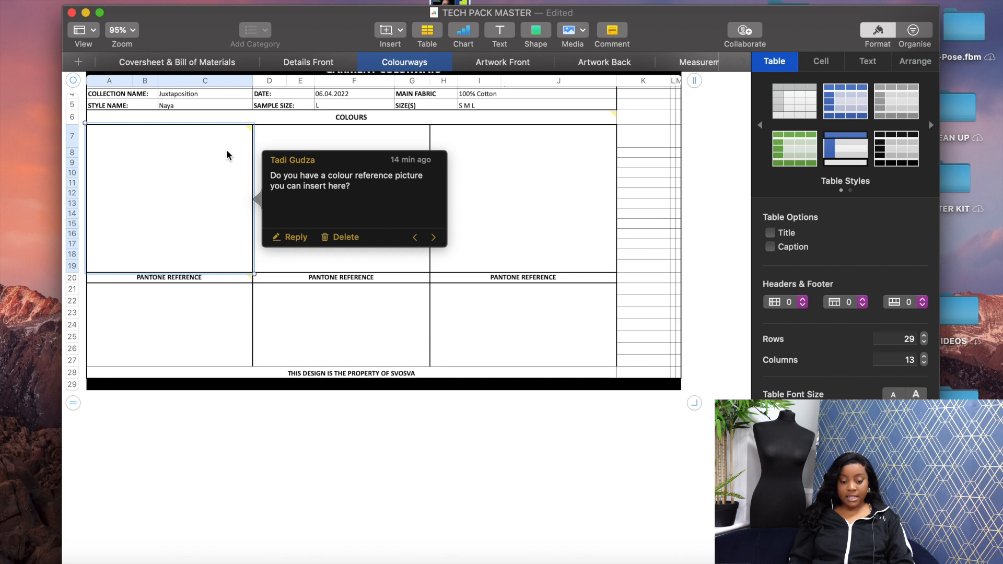
scroll(241, 153, "up", 1)
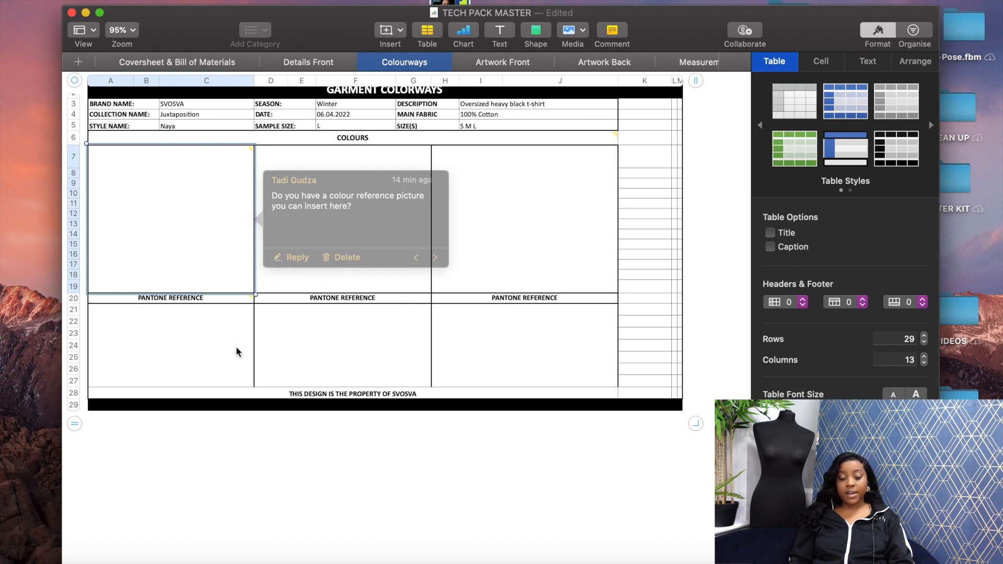
mouse_move(240, 302)
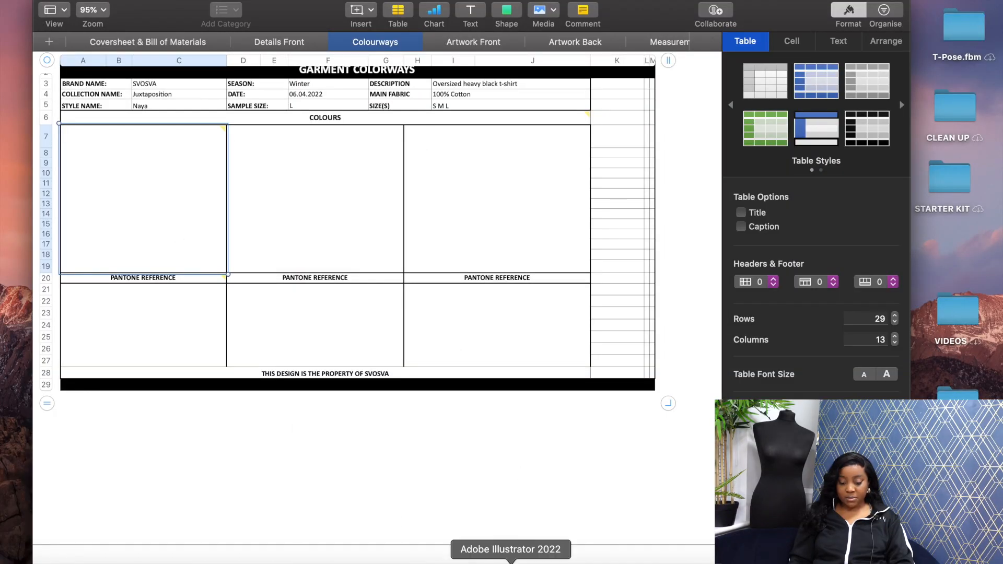
Step: Switch to Adobe Illustrator and fill the front T-shirt shape with a beige swatch
left_click(511, 562)
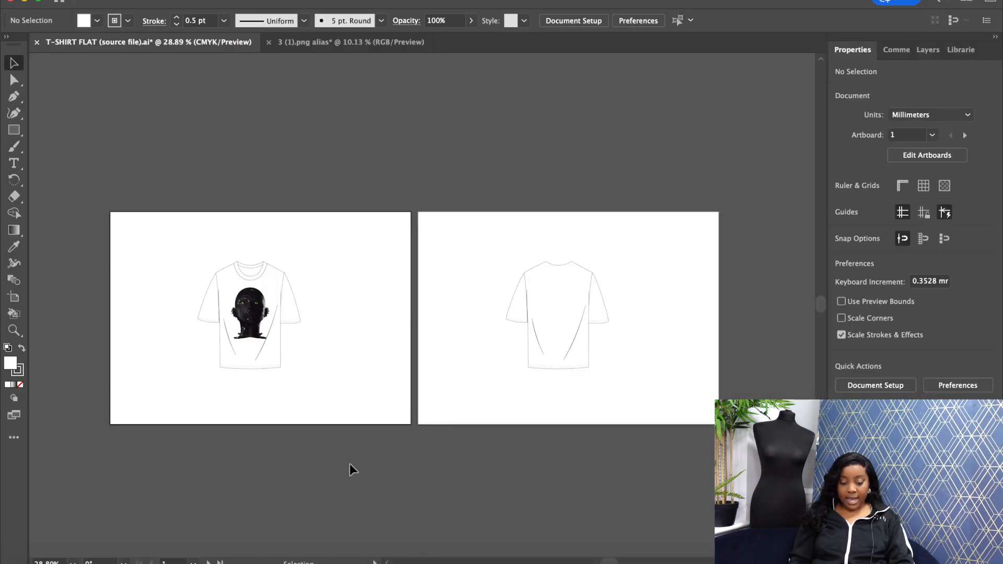
left_click(280, 271)
left_click(841, 207)
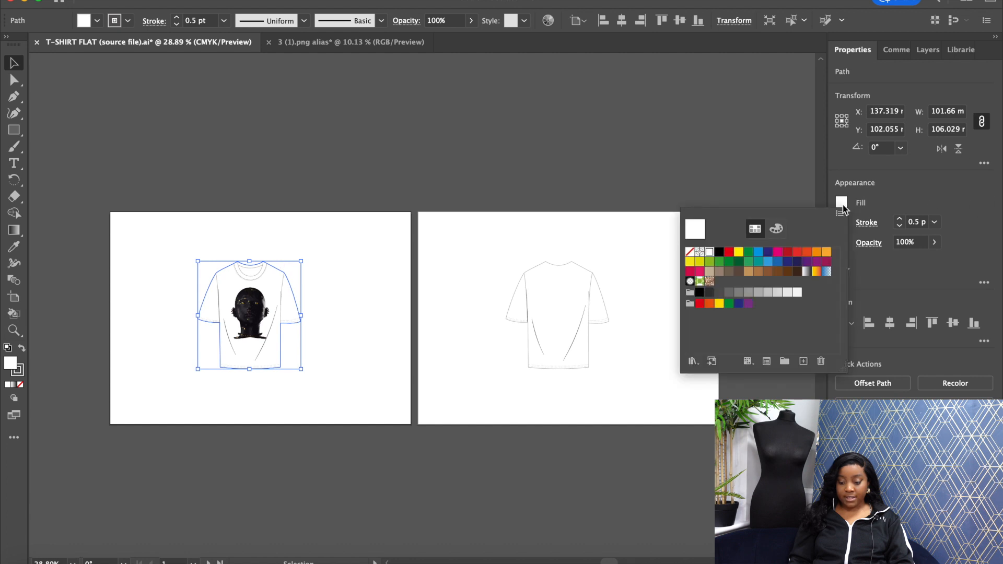
left_click(713, 274)
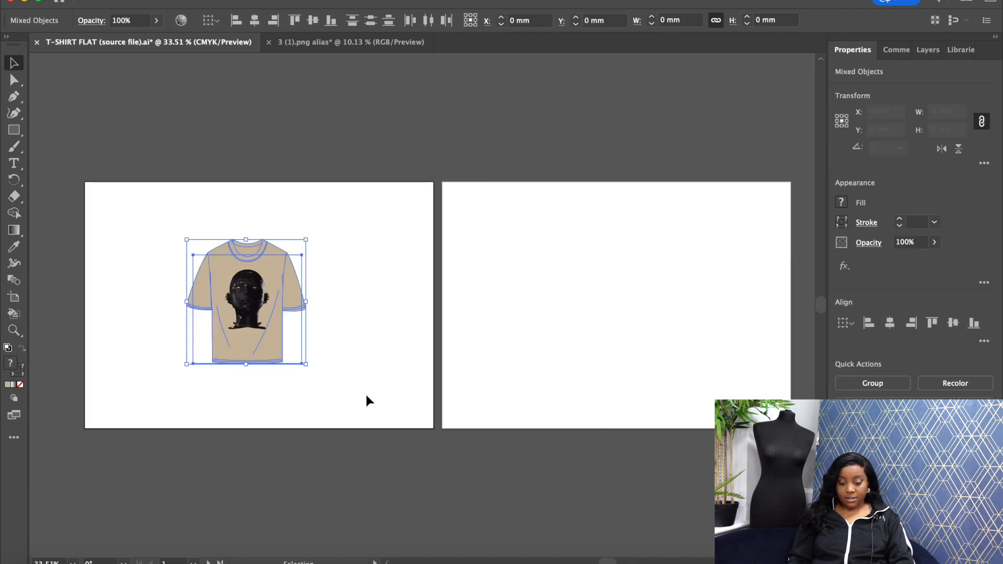
Step: Copy the beige T-shirt onto the second artboard and fill the copy's shape with black
key("super+c")
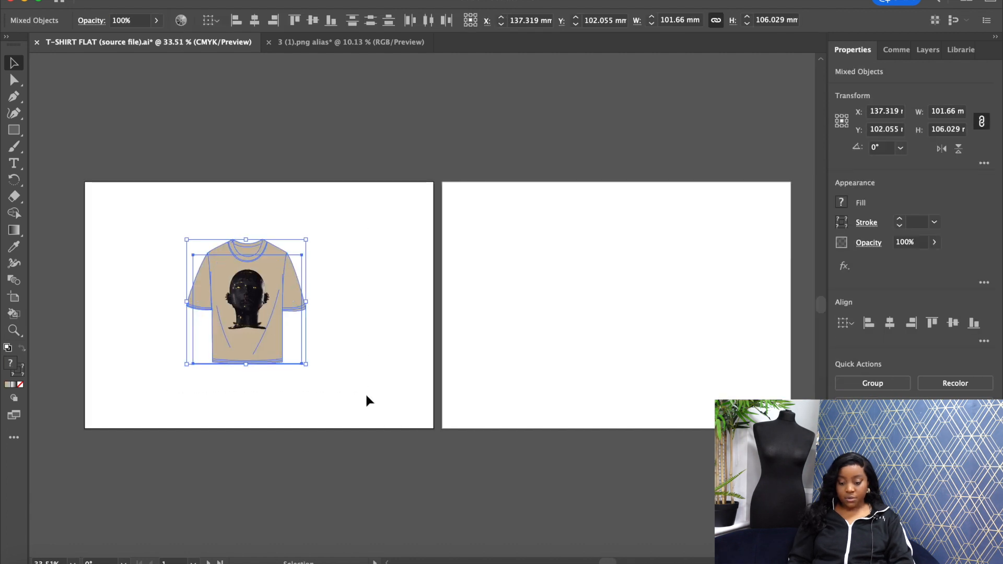
key("super+v")
left_click_drag(424, 291, 613, 288)
left_click(841, 203)
left_click(719, 251)
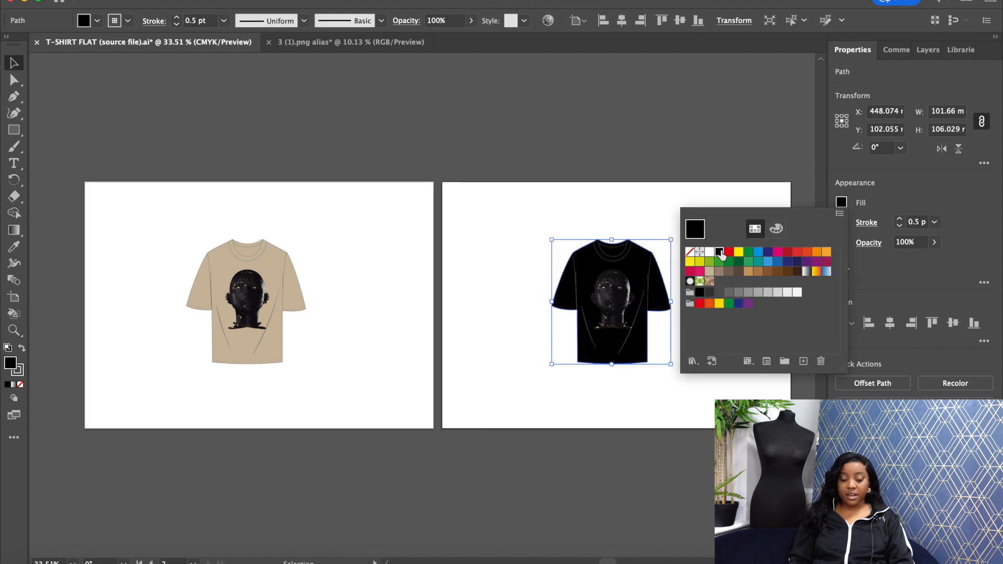
key("Escape")
Step: Switch to Numbers and place the black and beige T-shirts in the first two colour cells of the Colourways sheet
left_click_drag(674, 240, 797, 167)
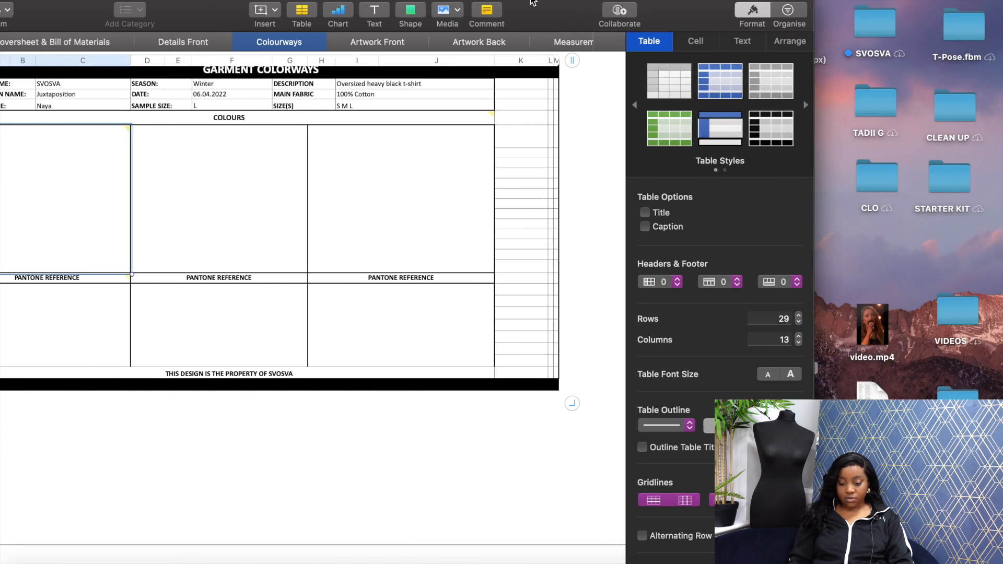
left_click_drag(533, 3, 432, 3)
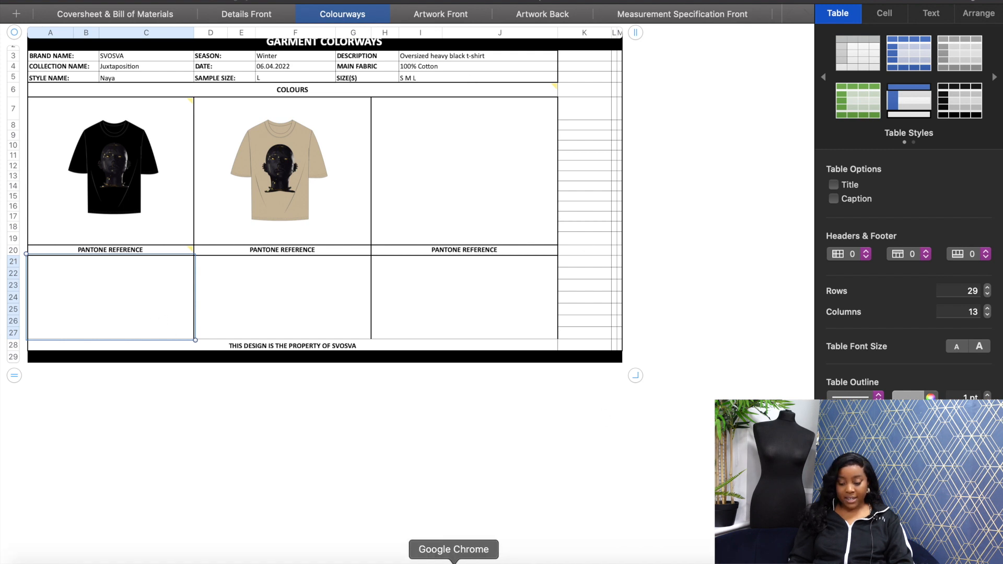
Step: Switch to Google Chrome and try to copy the enlarged Pantone Black 6 C swatch image
left_click(454, 560)
right_click(815, 320)
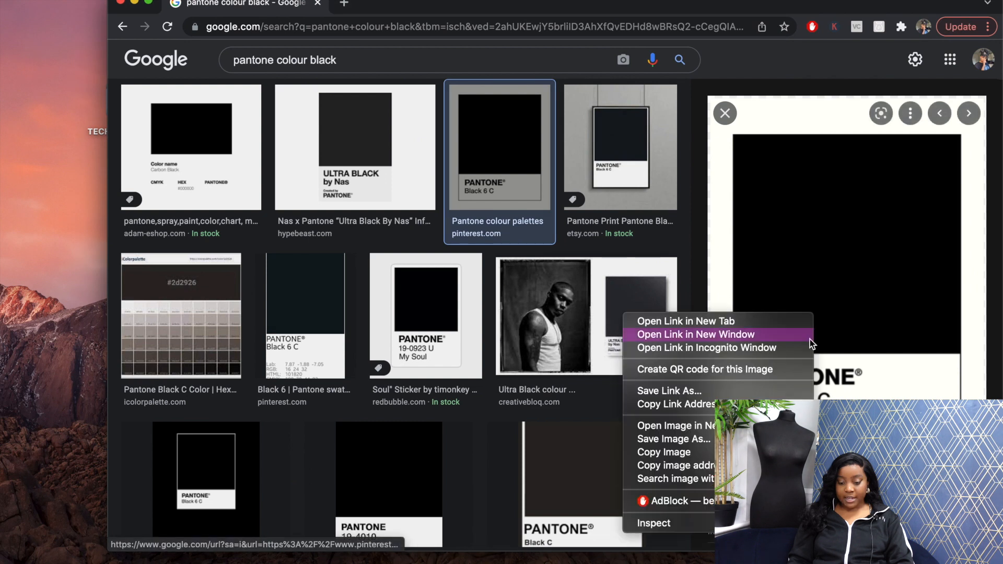
left_click(687, 450)
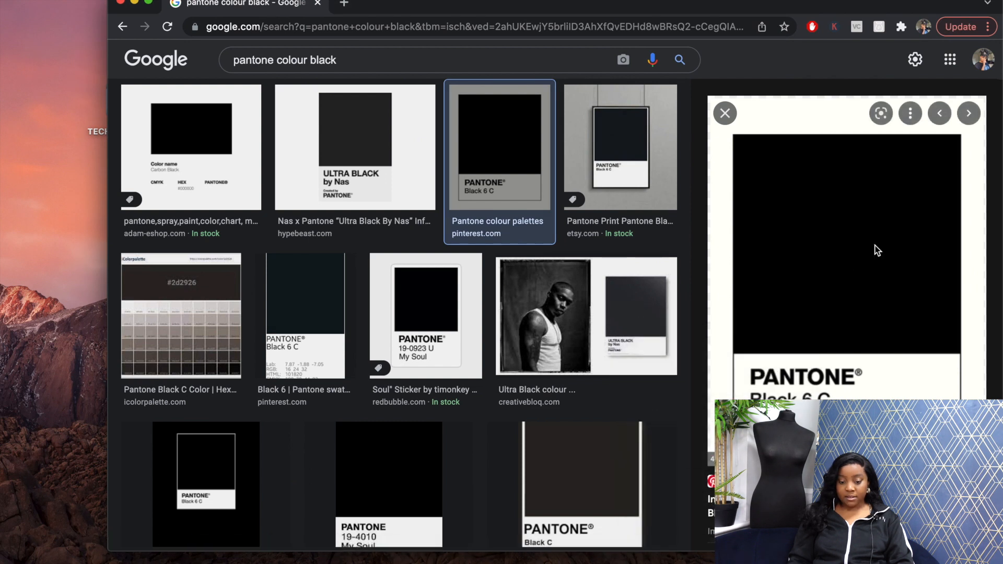
right_click(875, 250)
left_click(350, 57)
left_click_drag(350, 57, 181, 58)
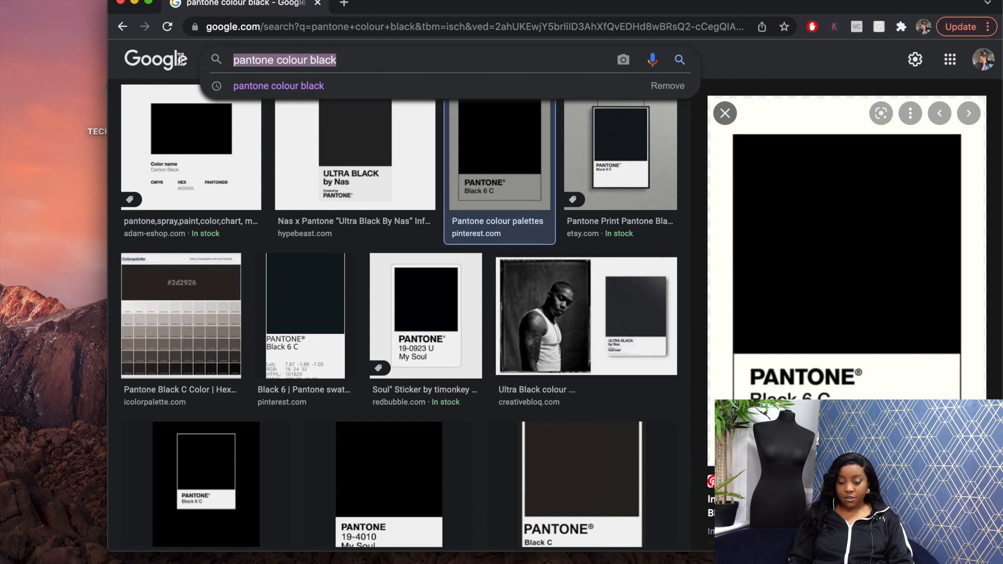
right_click(810, 238)
left_click(811, 239)
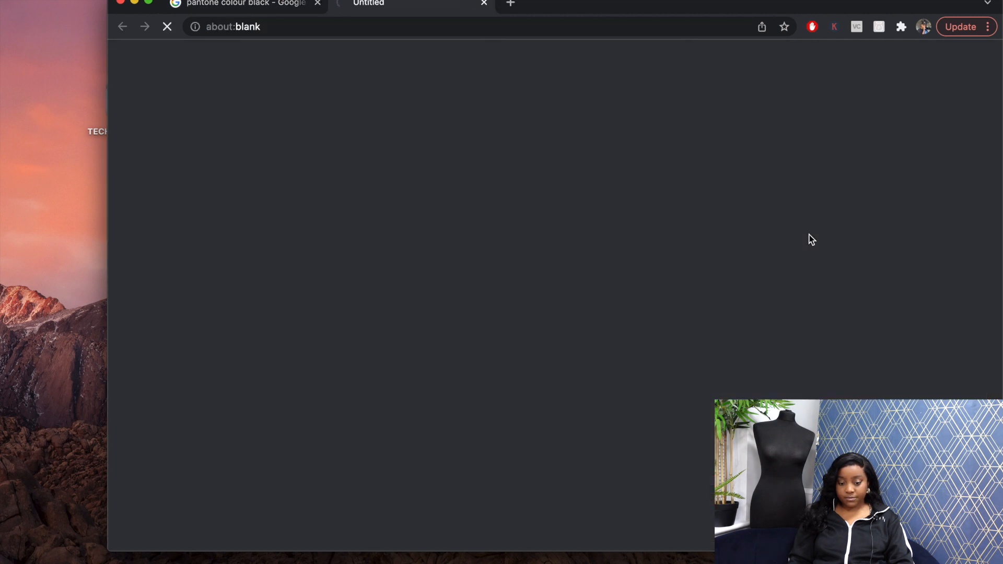
left_click(265, 6)
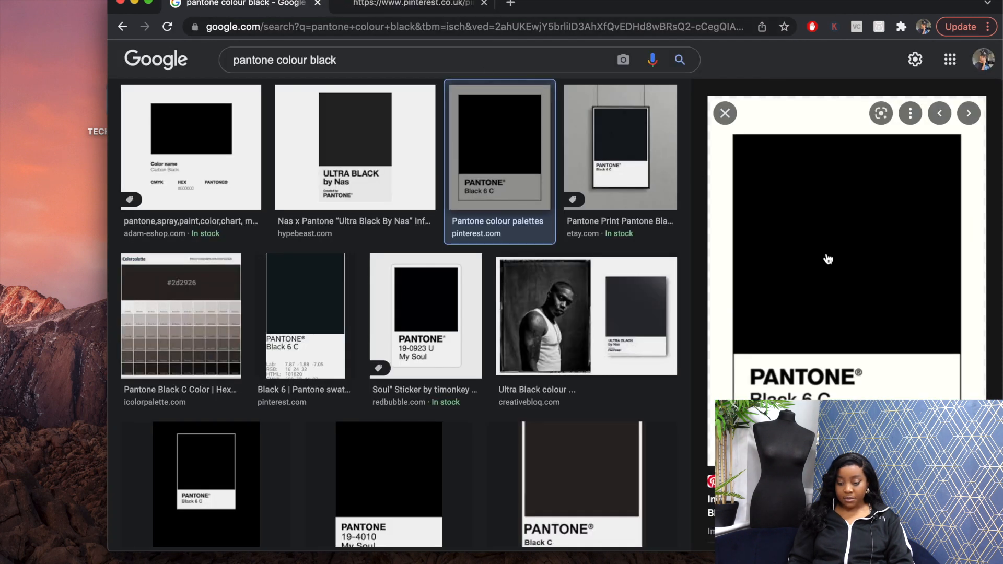
Step: Copy the Pantone Black 6 C image and paste it into Numbers as the black T-shirt's Pantone reference
right_click(846, 272)
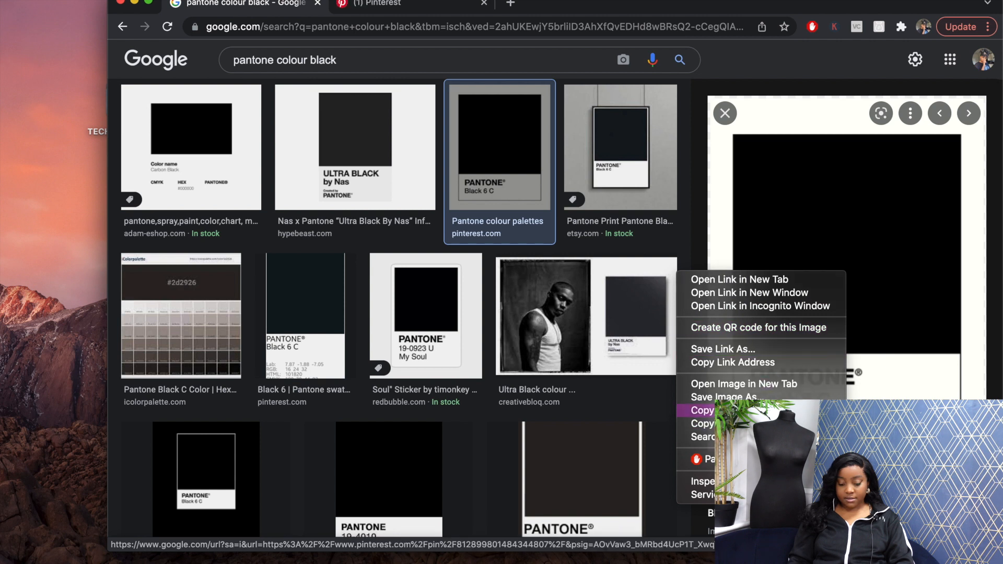
left_click(703, 410)
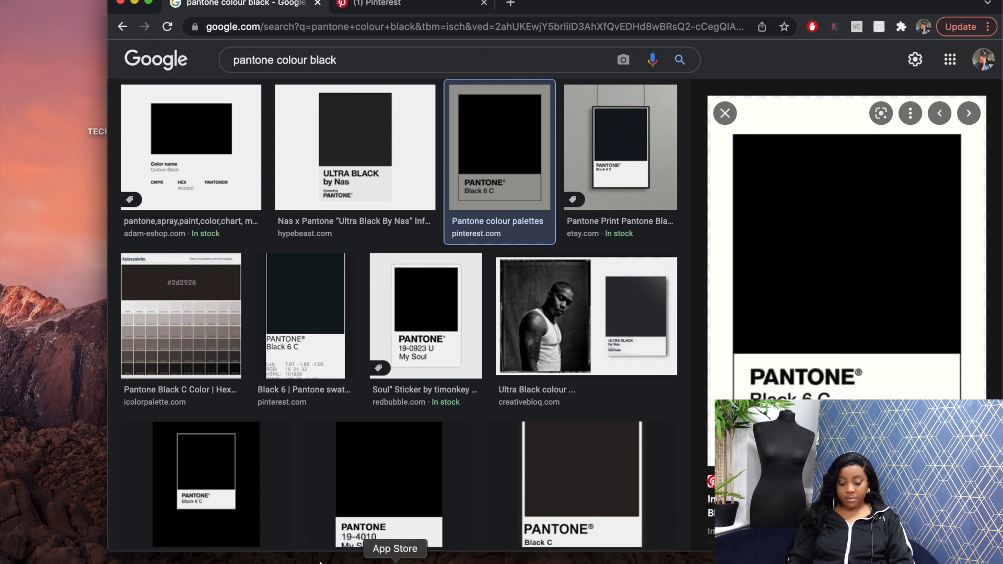
left_click(291, 557)
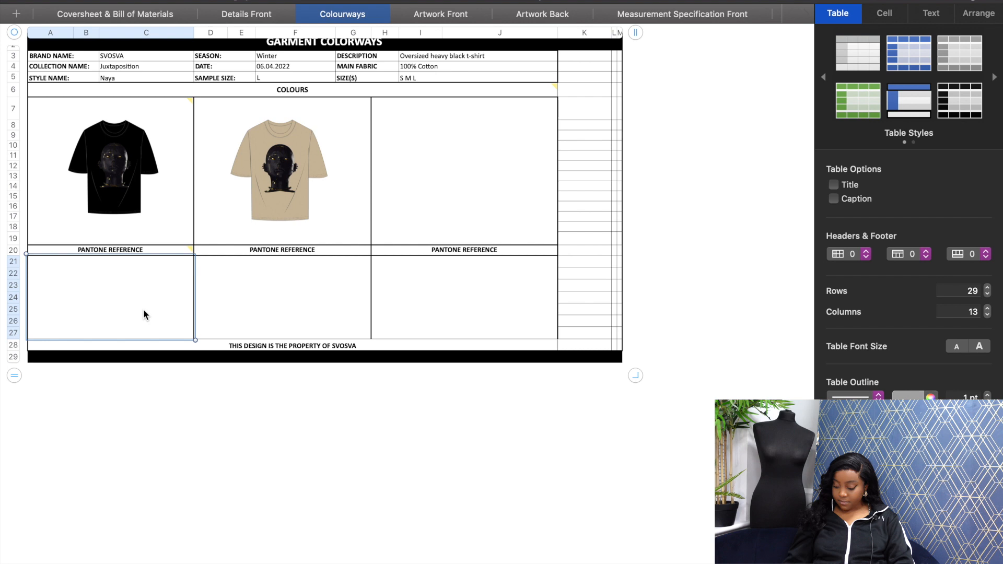
key("super+v")
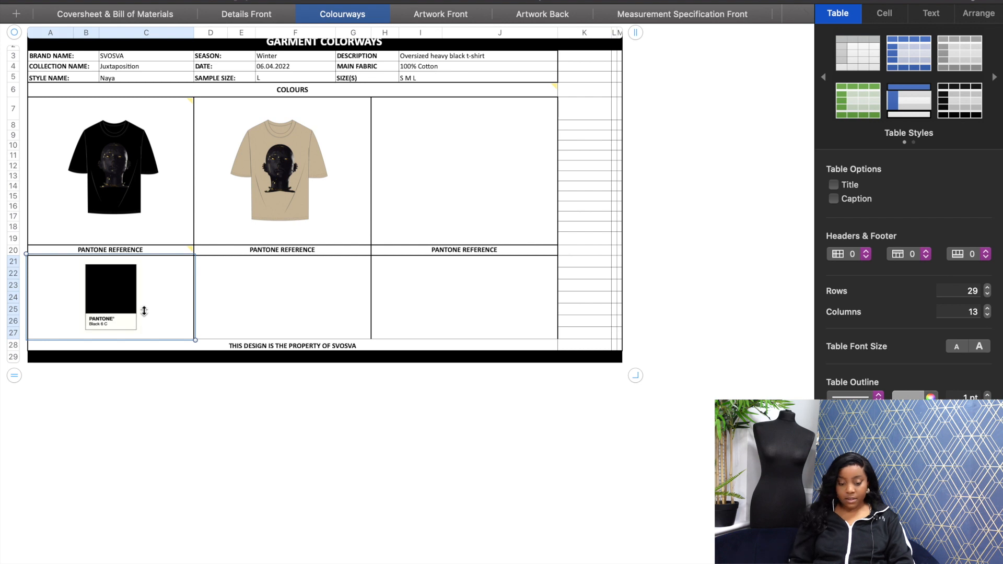
Step: Select the beige T-shirt's Pantone reference cell, switch to Google Chrome, search images for "pantone colour OFFWHITE" and look through the swatches
left_click(280, 339)
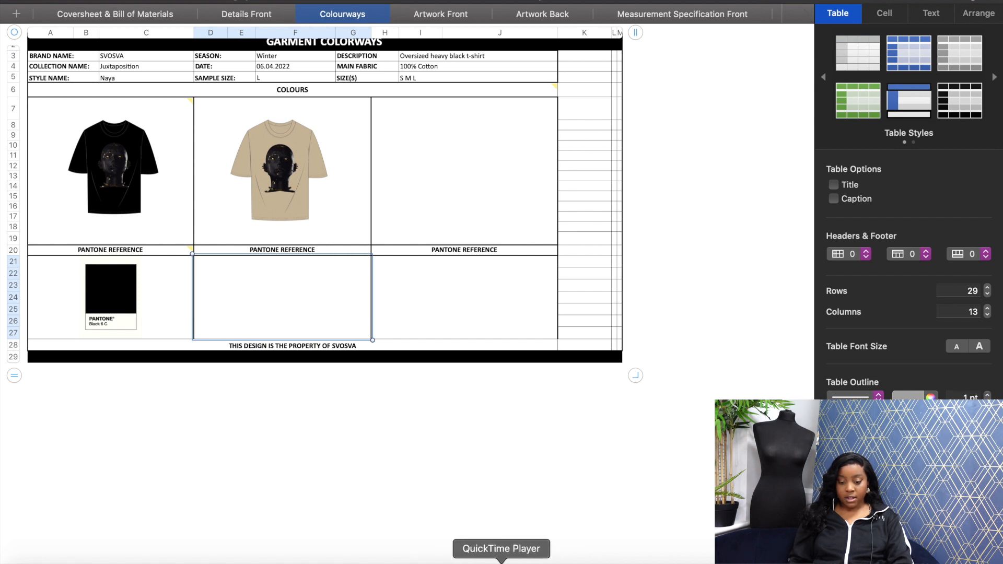
left_click(462, 560)
left_click(352, 60)
key("BackSpace")
key("BackSpace")
key("BackSpace")
key("BackSpace")
key("BackSpace")
type("OFF")
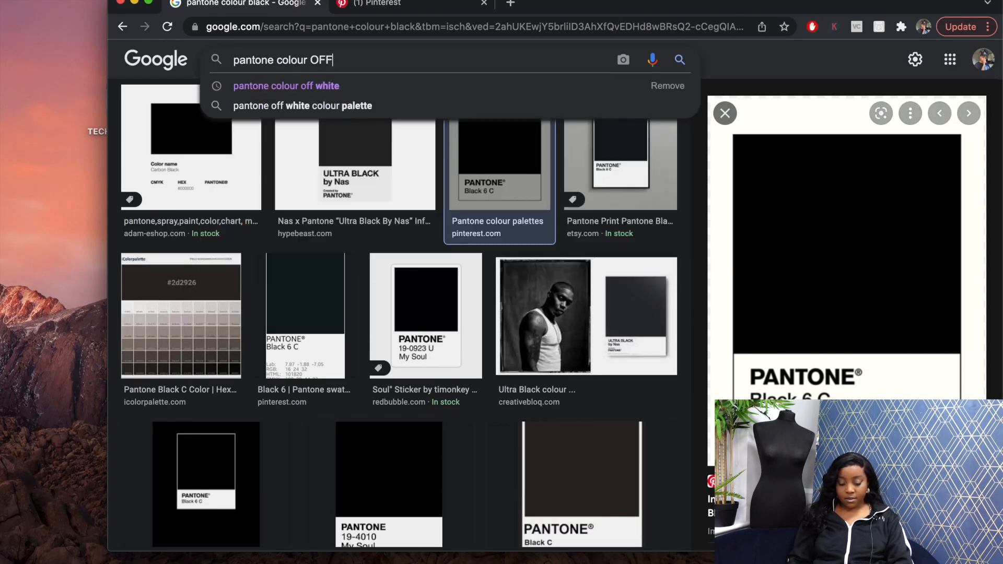
type("WHITE")
key("Return")
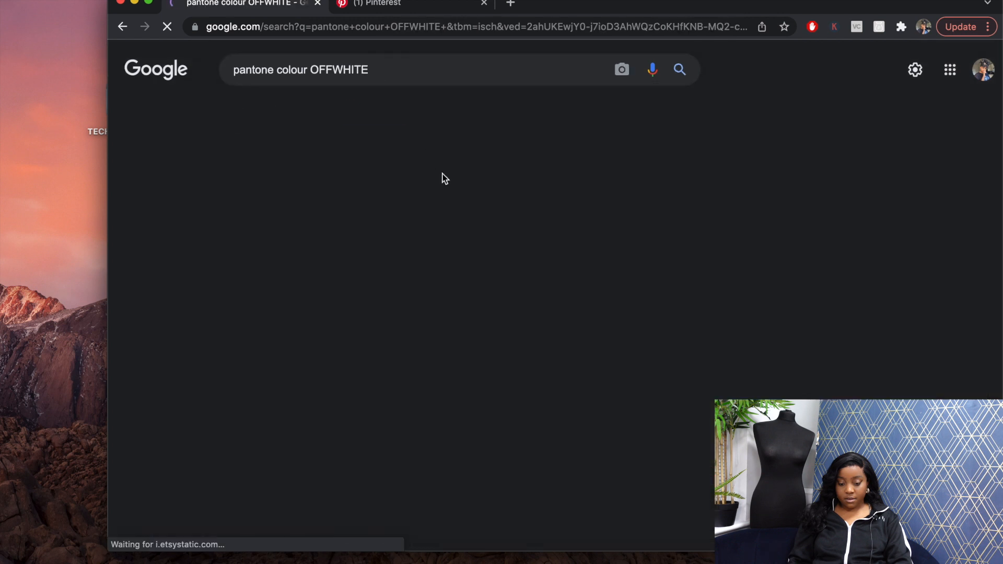
scroll(440, 345, "down", 3)
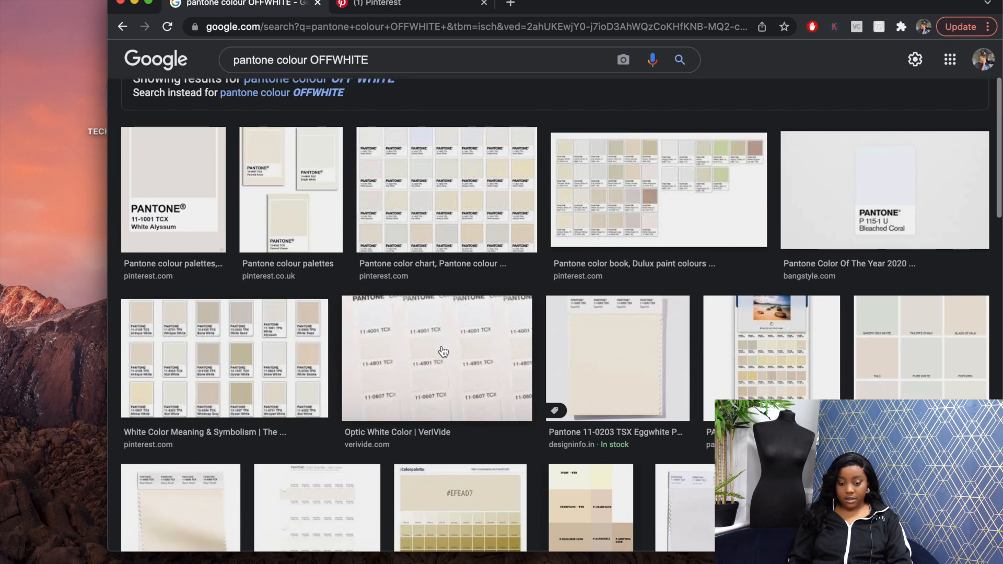
scroll(443, 351, "down", 2)
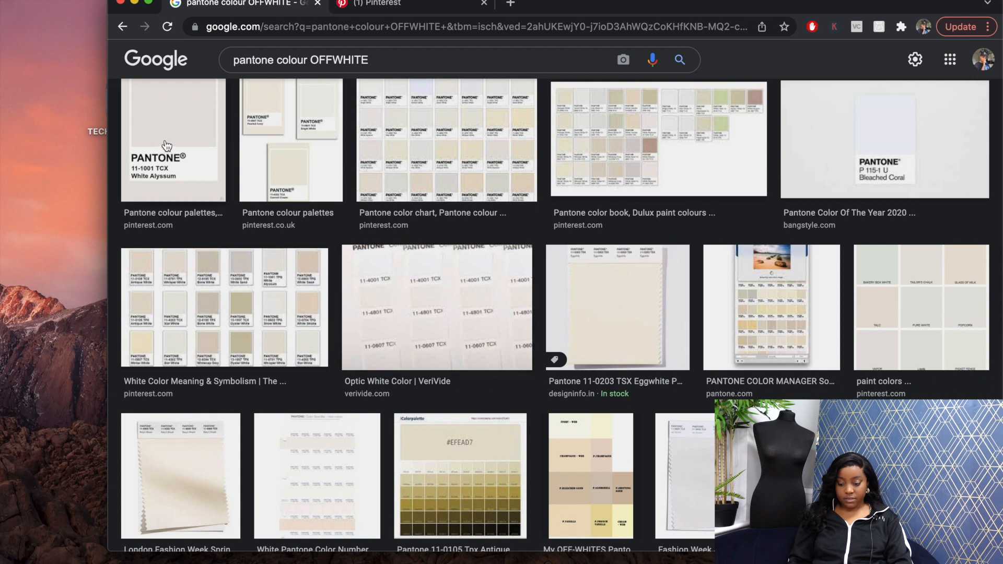
Step: Copy the enlarged Pantone 11-1001 TCX White Alyssum swatch and paste it into Numbers as the beige T-shirt's Pantone reference
left_click(167, 147)
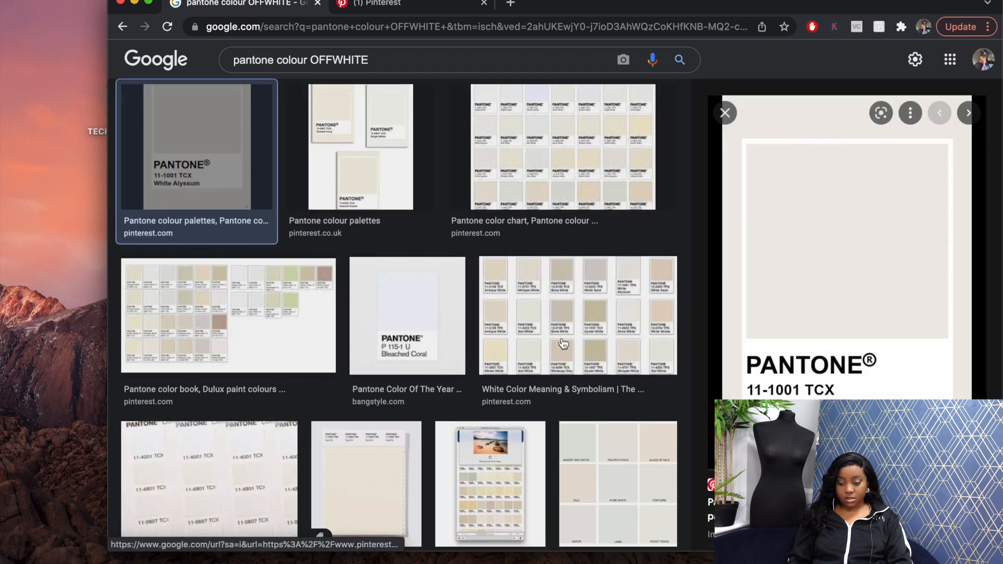
right_click(820, 295)
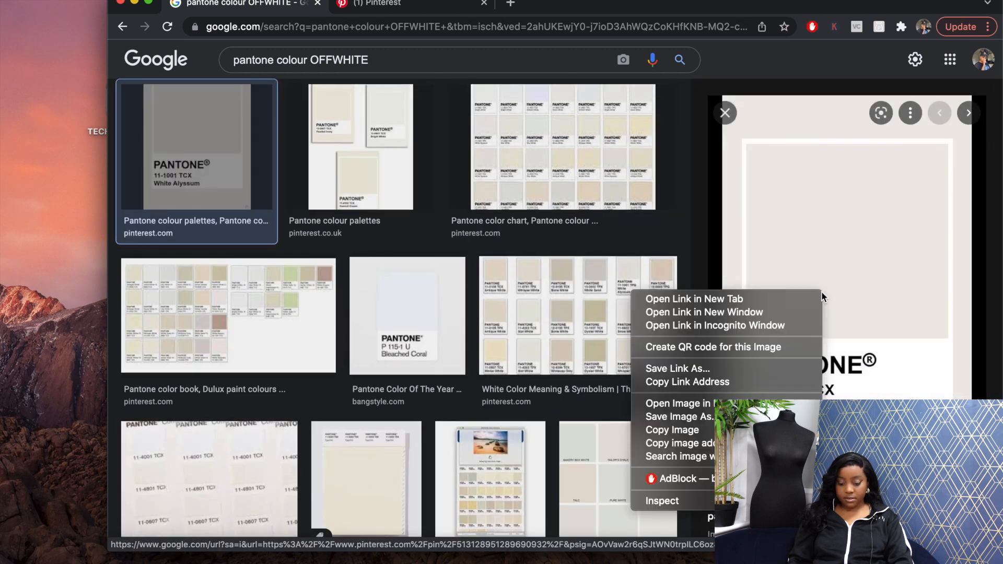
left_click(678, 431)
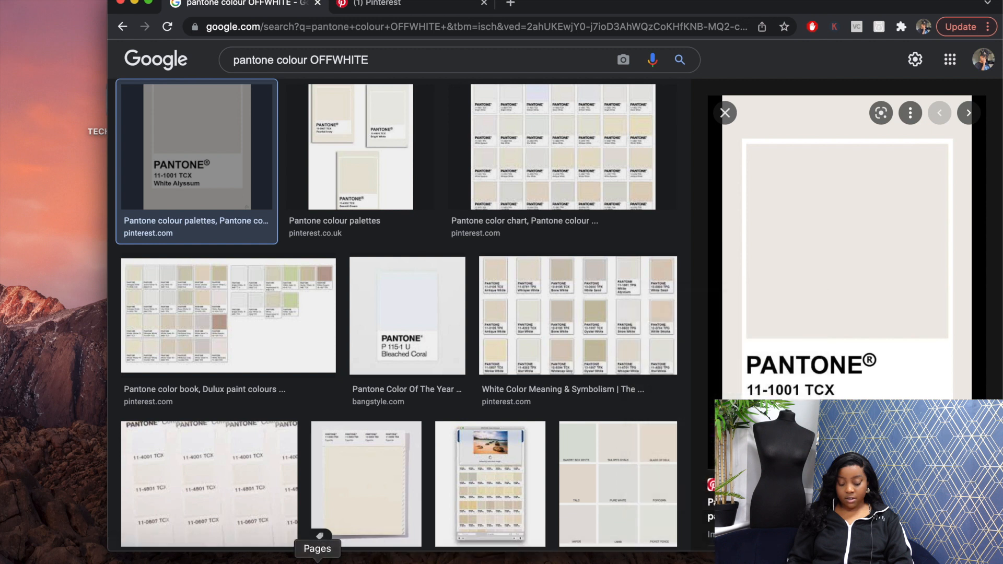
left_click(298, 555)
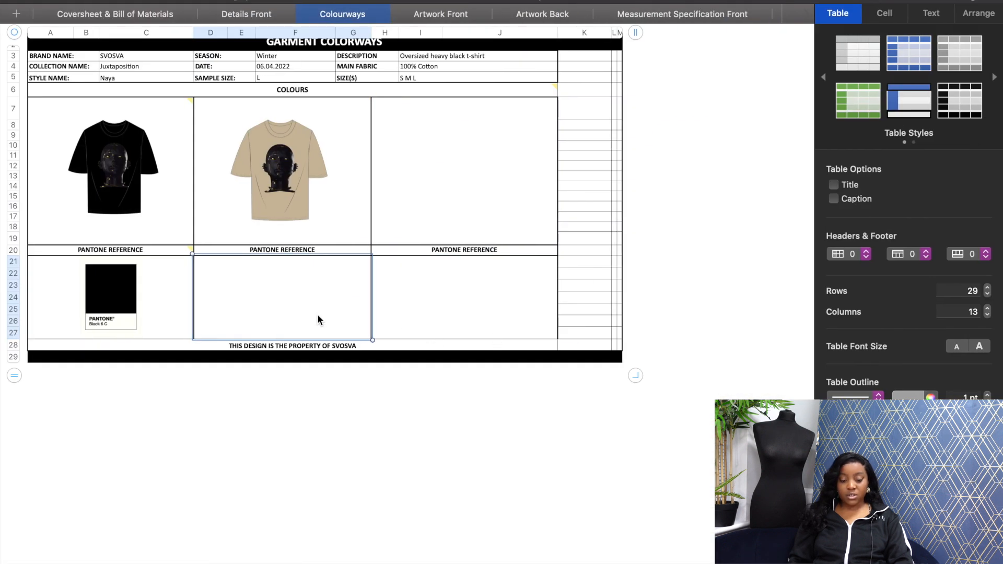
key("super+v")
left_click(327, 439)
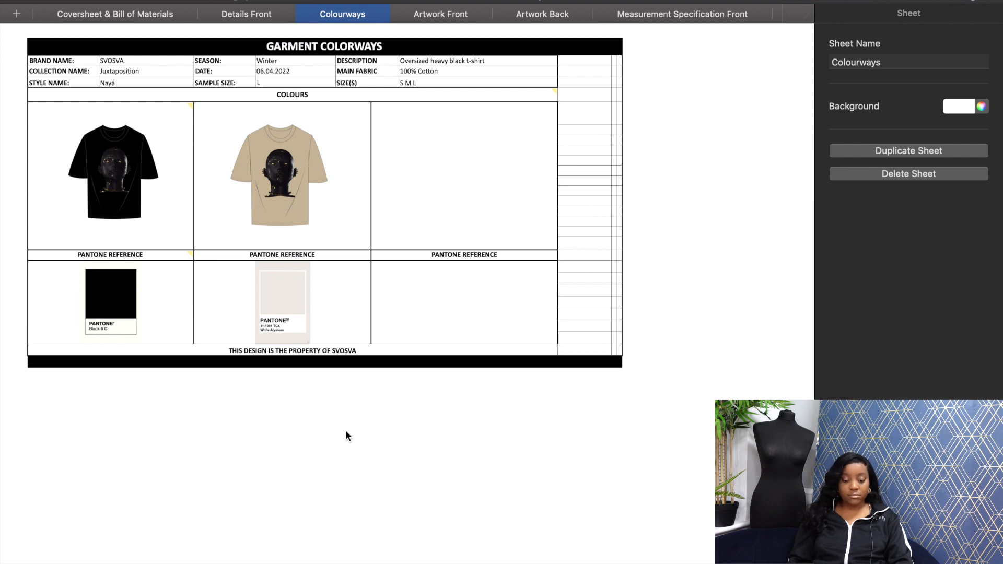
scroll(309, 349, "down", 3)
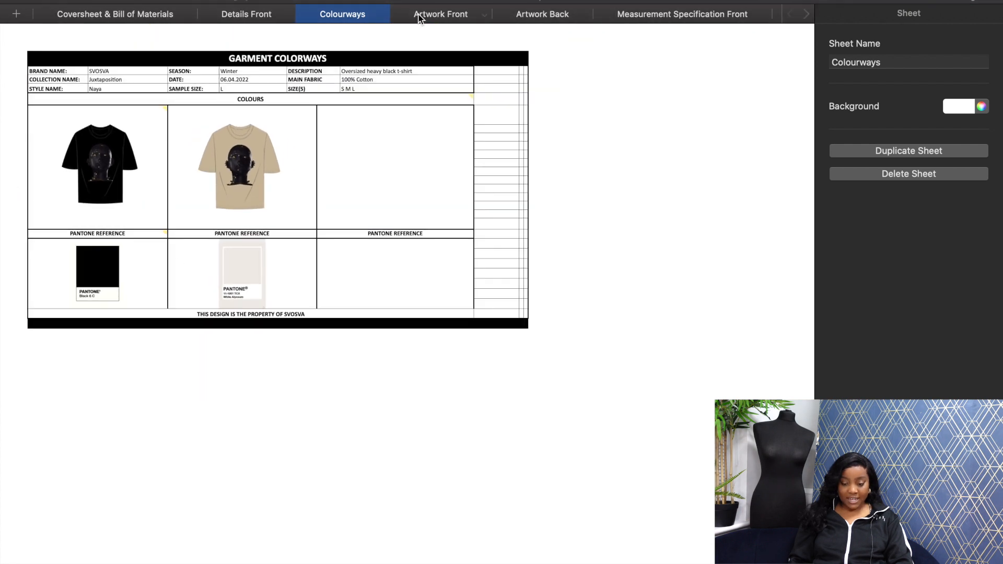
Step: Open the Artwork Front sheet and place the white T-shirt drawing NAYA PLAN-01.png from the desktop in the Placement on Front area
left_click(419, 15)
scroll(233, 275, "down", 3)
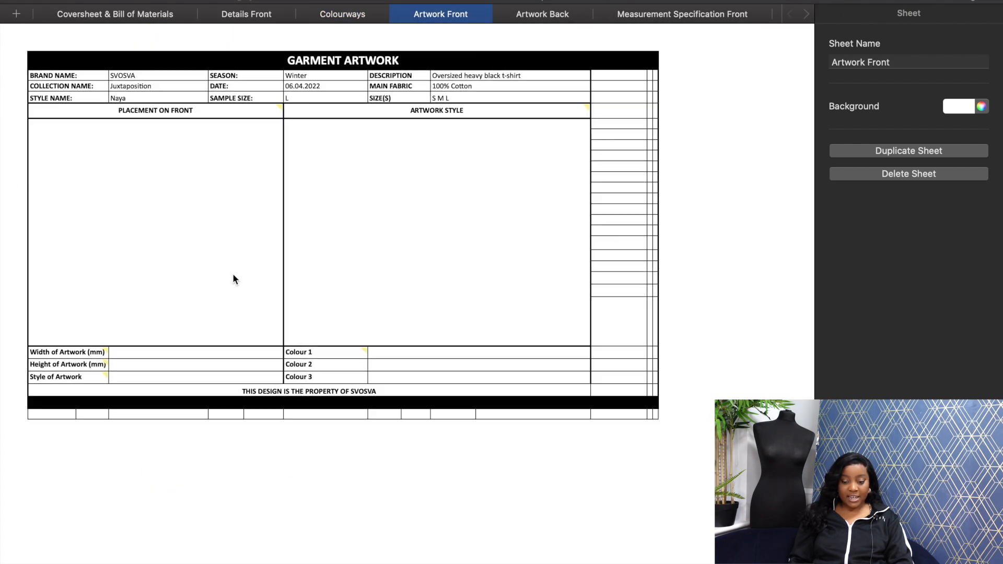
left_click(209, 251)
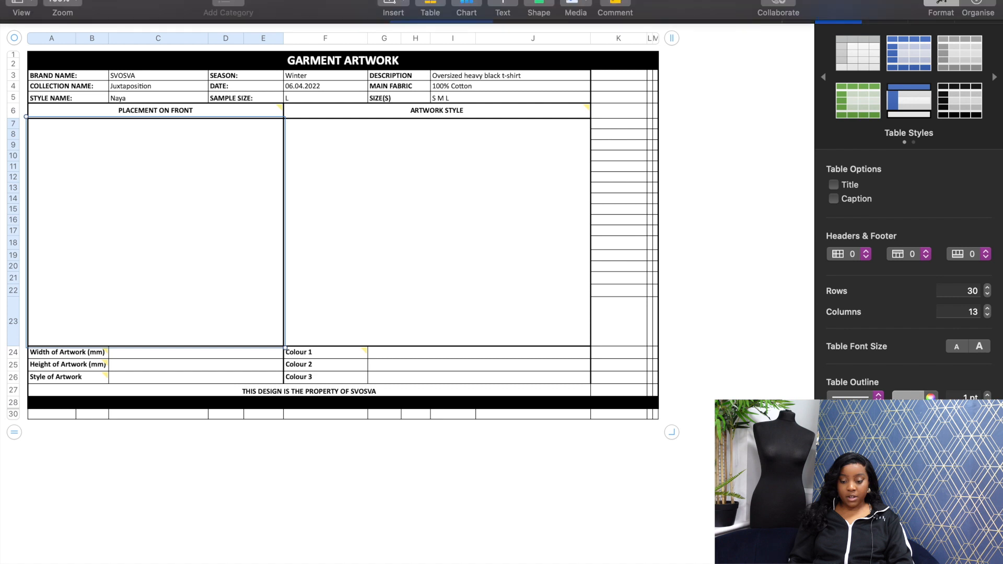
left_click(38, 0)
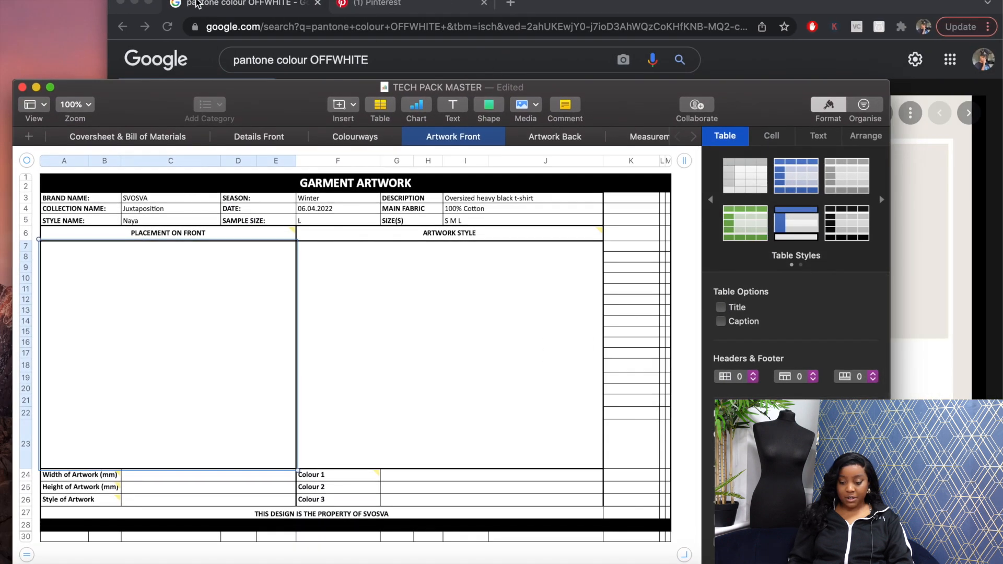
left_click(135, 4)
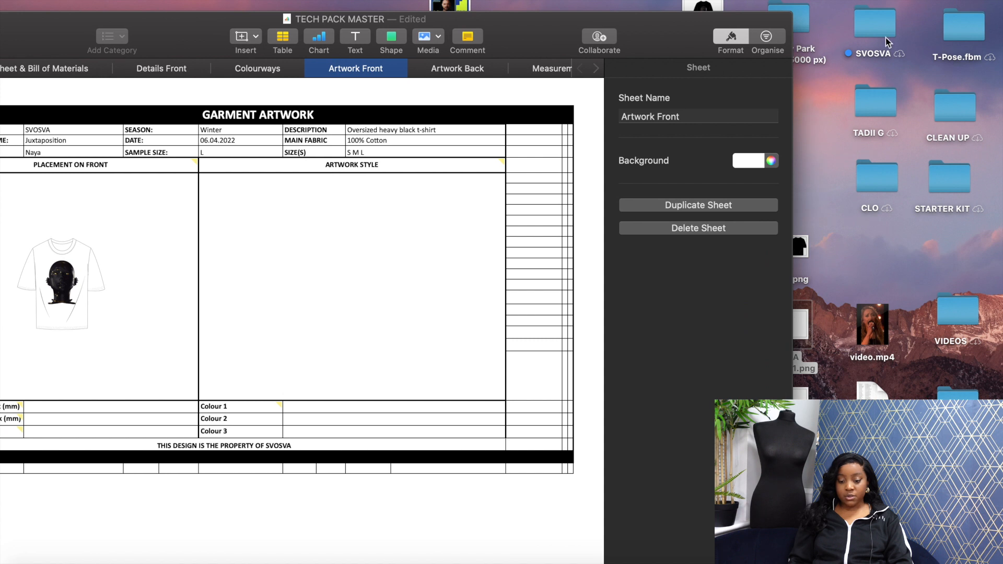
Step: Open the desktop's SVOSVA folder and place the head artwork from AFRICAN GODDESS in the Artwork Style area of the Artwork Front sheet
double_click(885, 37)
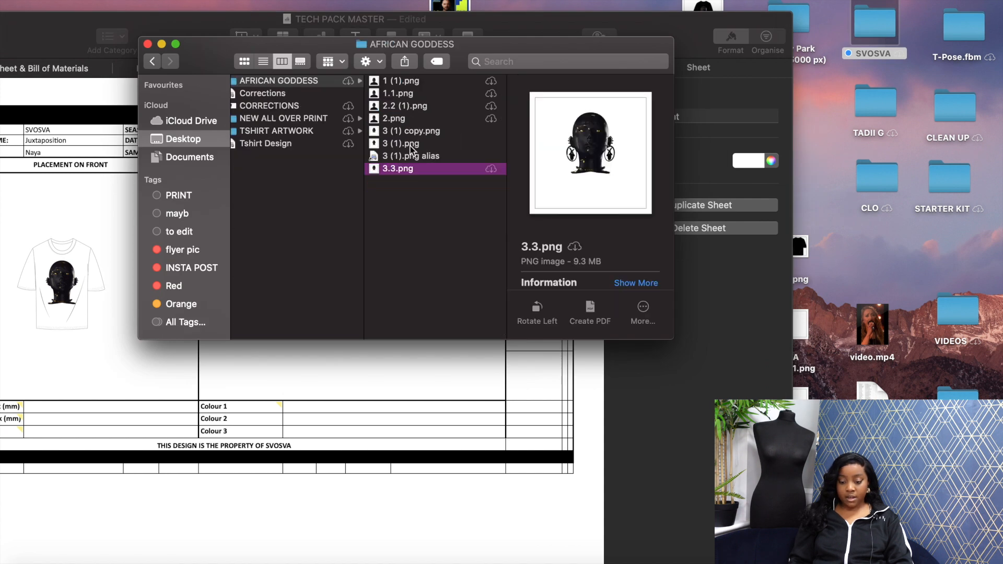
key("Up")
key("Up")
left_click_drag(541, 39, 752, 60)
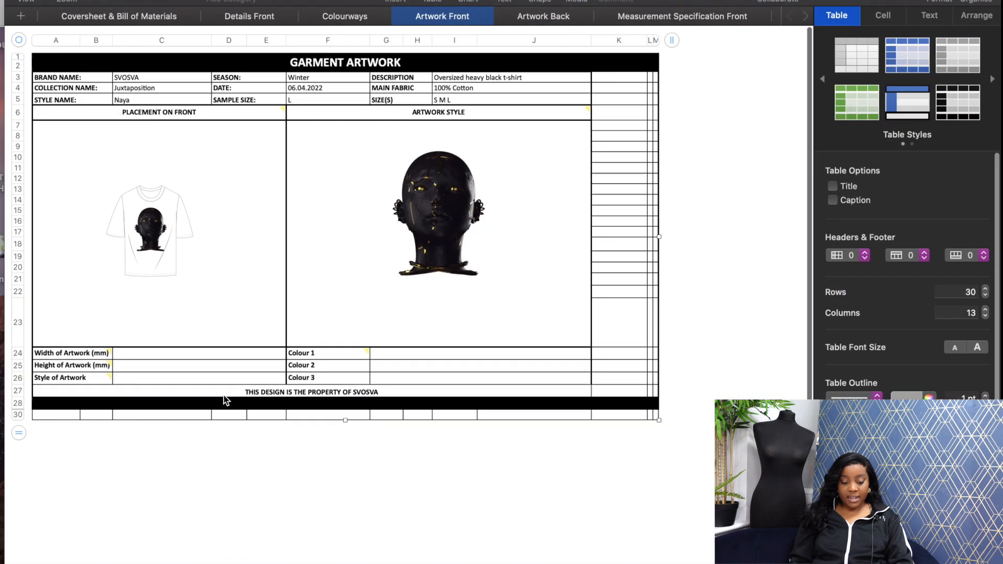
Step: Set the front artwork's width to 300 mm and its height to 400 mm
left_click(165, 460)
left_click(143, 351)
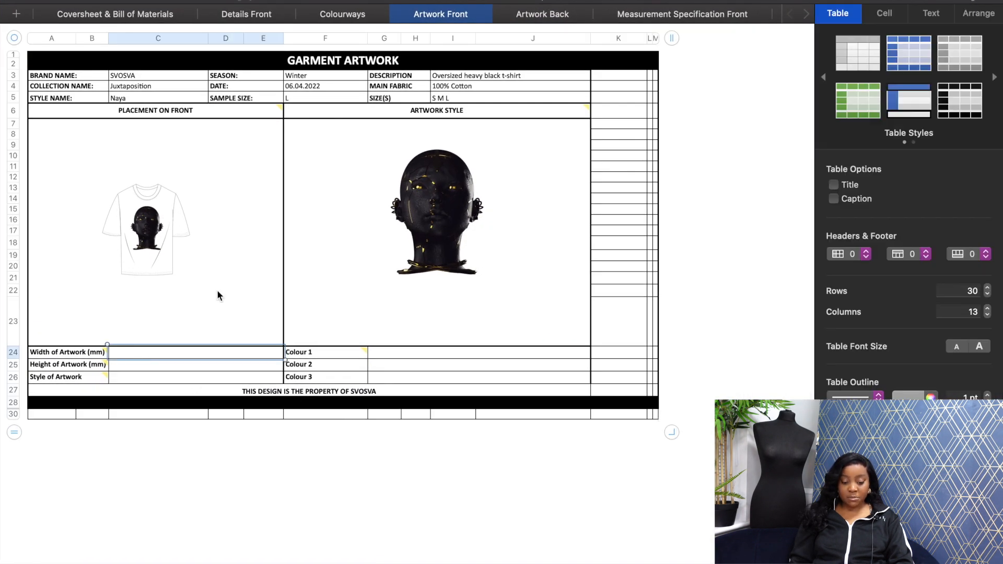
left_click(146, 357)
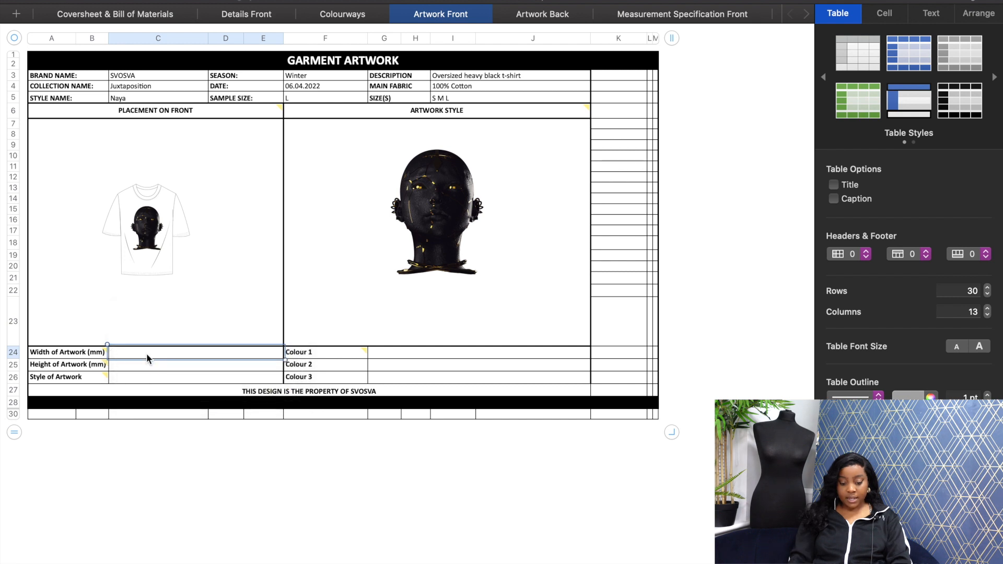
type("300")
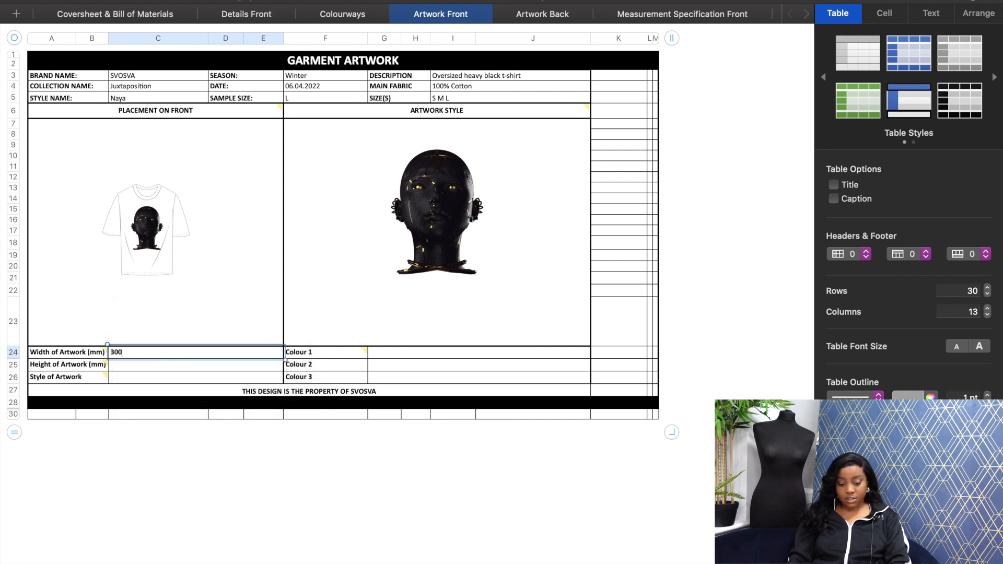
key("Return")
Step: Enter "DTG Printed" as the style of the front artwork
left_click(148, 380)
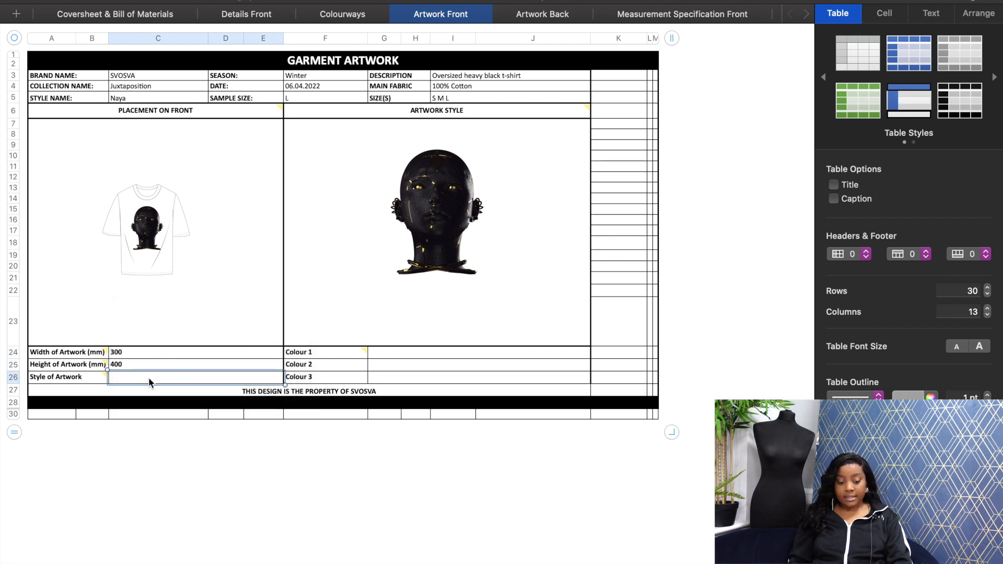
type("dT")
key("BackSpace")
key("BackSpace")
type("DT")
type("G")
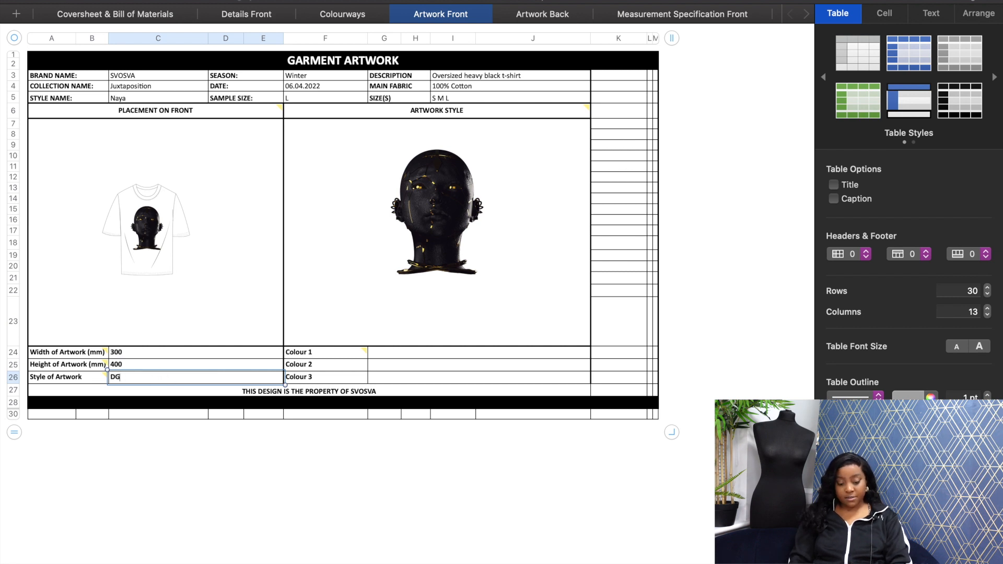
type(" Printed")
Step: Enter "Dark grey" as Colour 1 and "Gold" as Colour 2 of the front artwork
left_click(427, 353)
type("Dark grey")
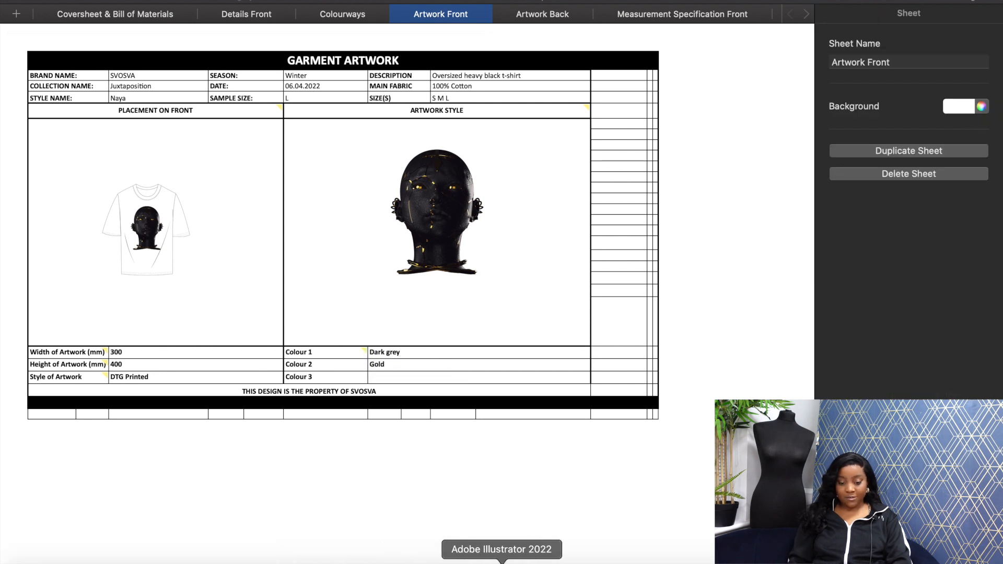
left_click(526, 563)
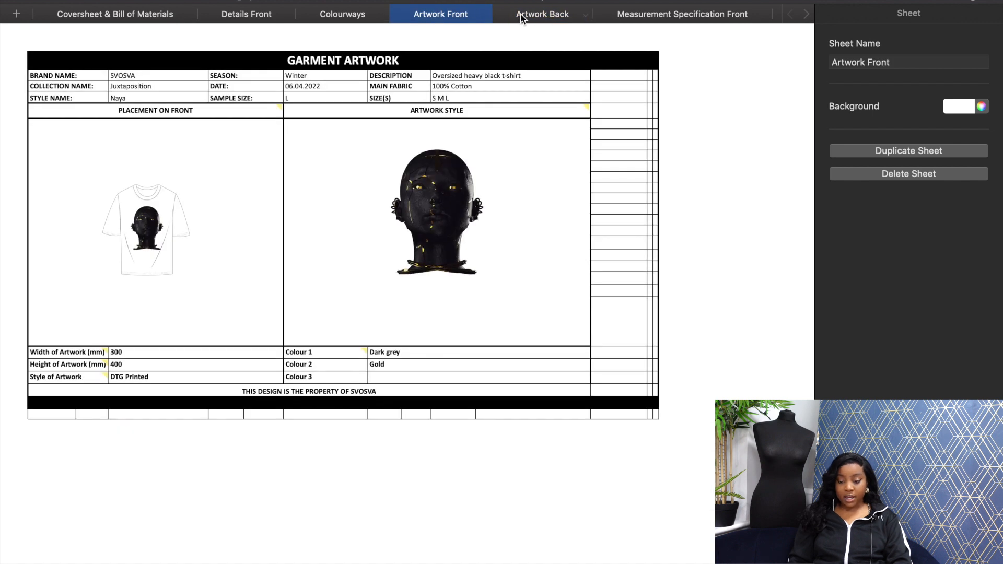
Step: Delete the Artwork Back sheet and open the Measurement Specification Front sheet
left_click(520, 16)
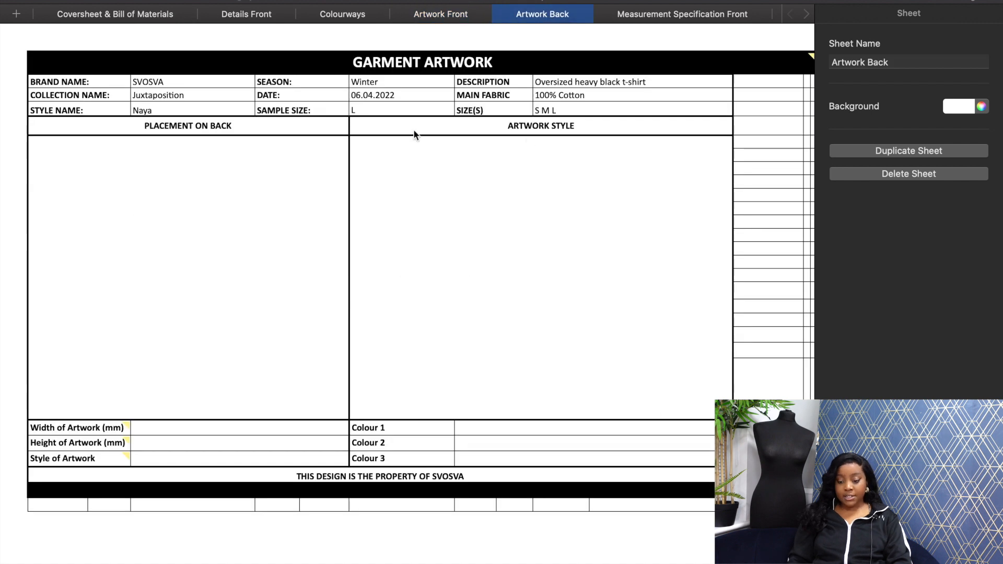
right_click(543, 17)
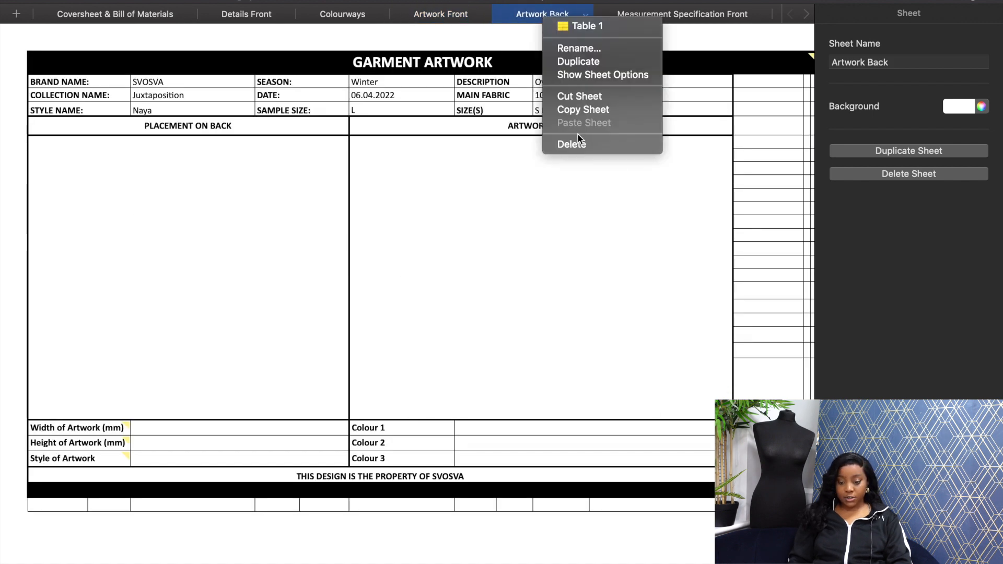
left_click(576, 142)
left_click(559, 15)
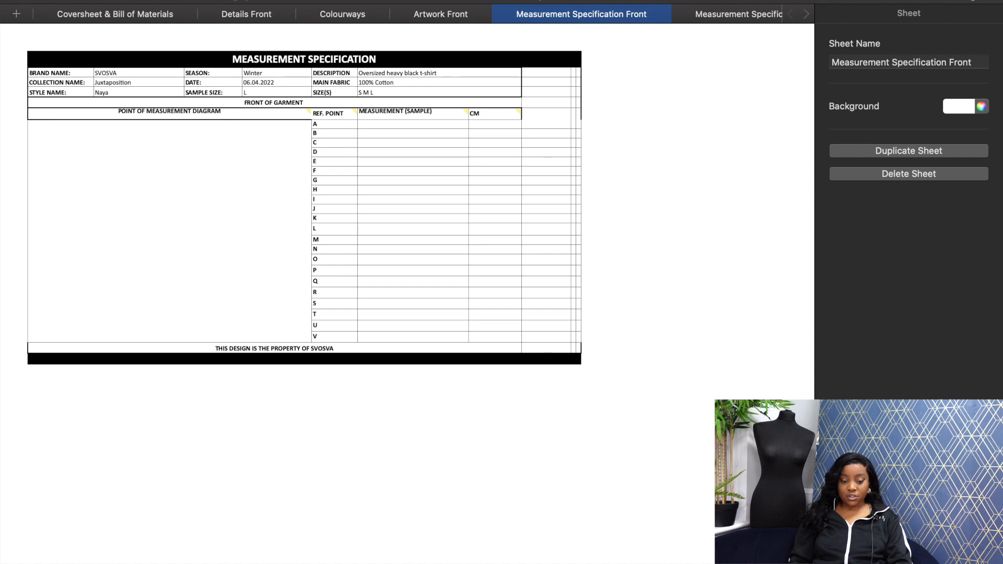
Step: Place the T-shirt drawing NAYA PLAN-01.png from the desktop in the Point of Measurement Diagram area of the Measurement Specification Front sheet
mouse_move(31, 20)
left_click(38, 1)
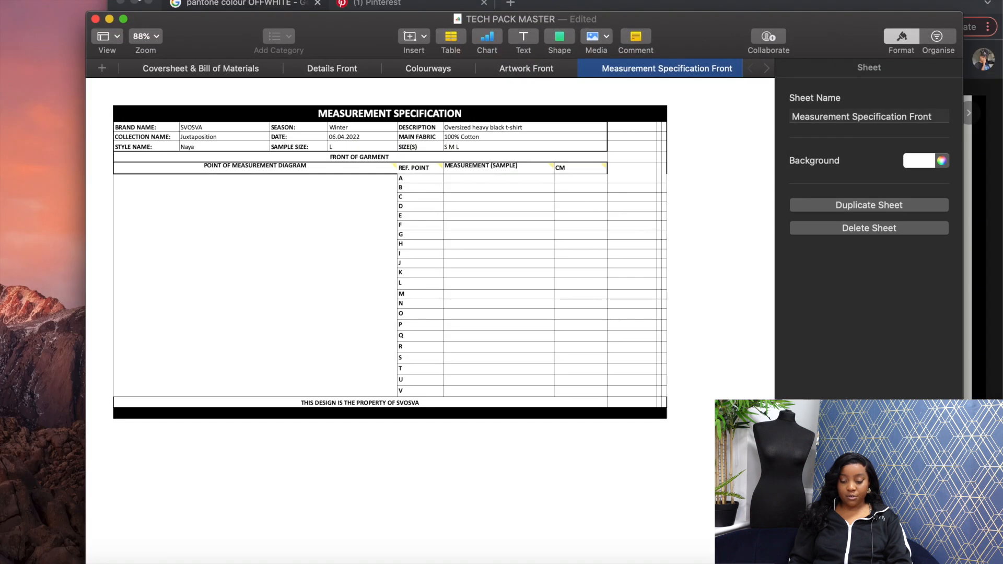
left_click(137, 1)
left_click_drag(359, 43, 152, 16)
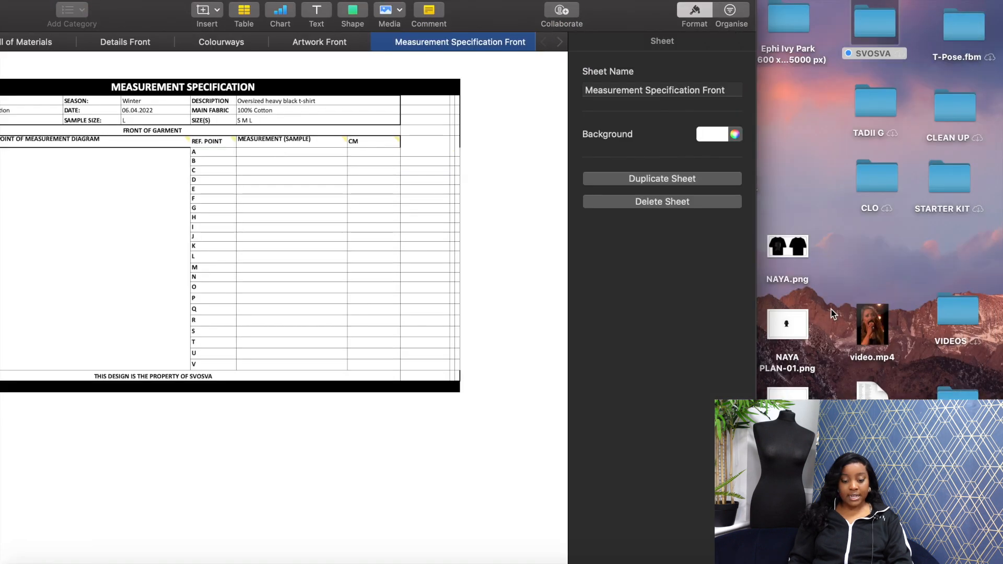
left_click_drag(792, 323, 108, 243)
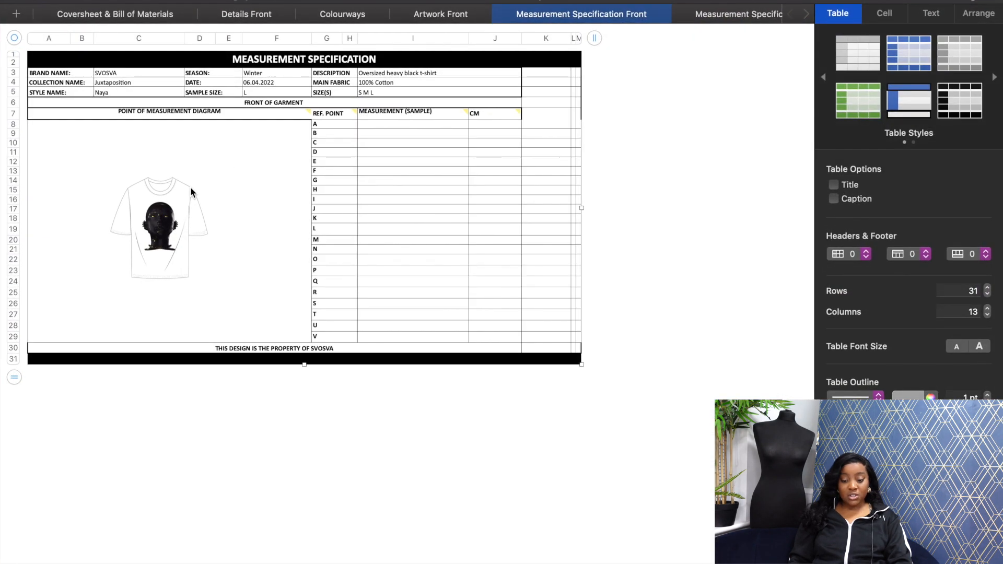
scroll(190, 190, "up", 5)
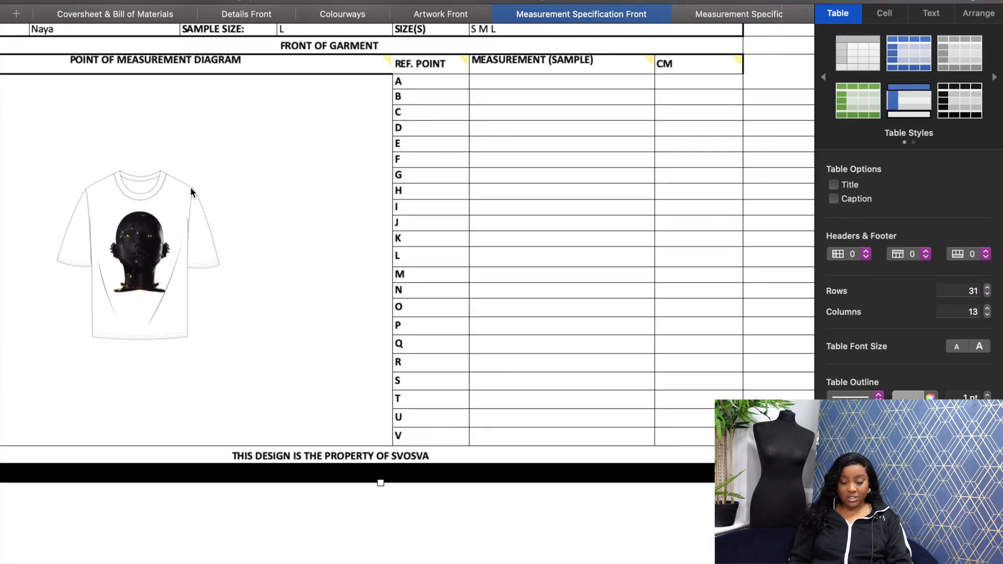
scroll(190, 186, "down", 5)
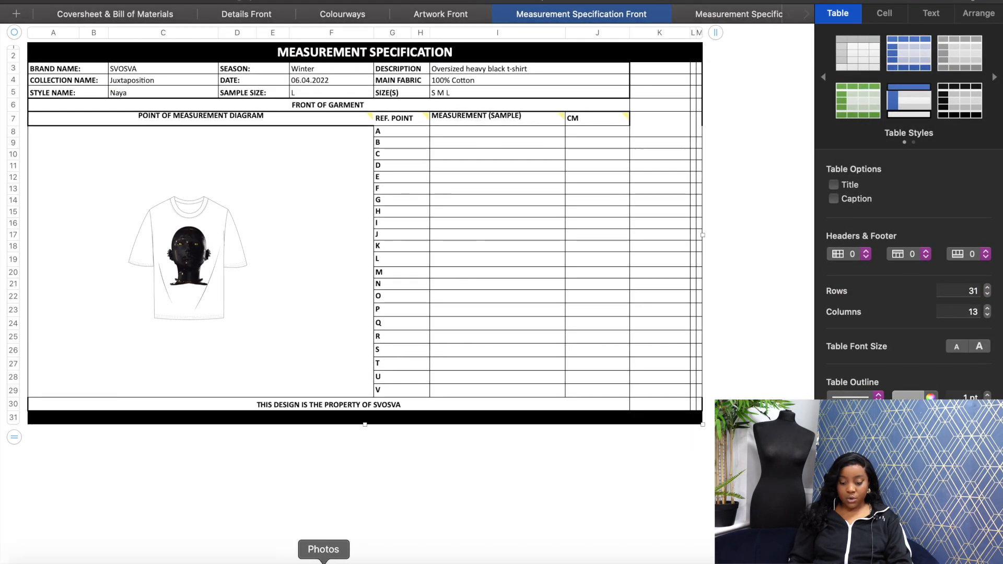
Step: Switch to Microsoft Excel and examine how the example jacket's Measurement Specification Front sheet links lettered diagram points to measurement names and centimetre values
left_click(521, 563)
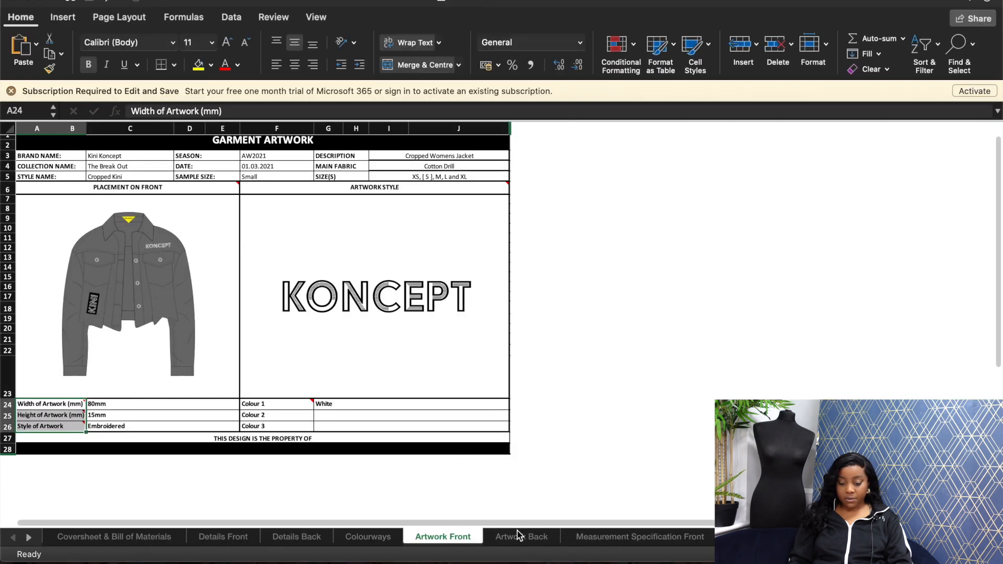
left_click(601, 536)
scroll(68, 316, "up", 5)
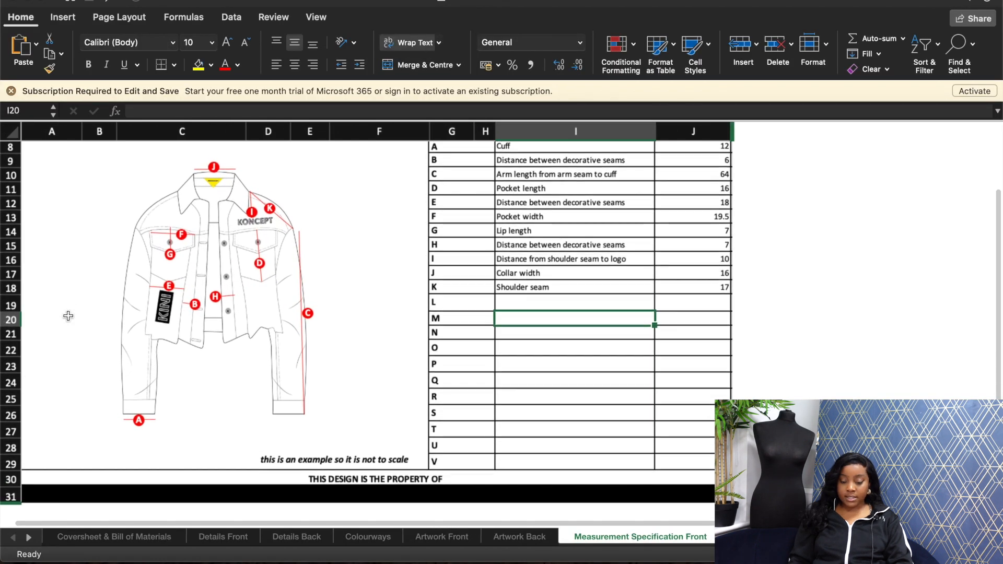
scroll(68, 321, "up", 2)
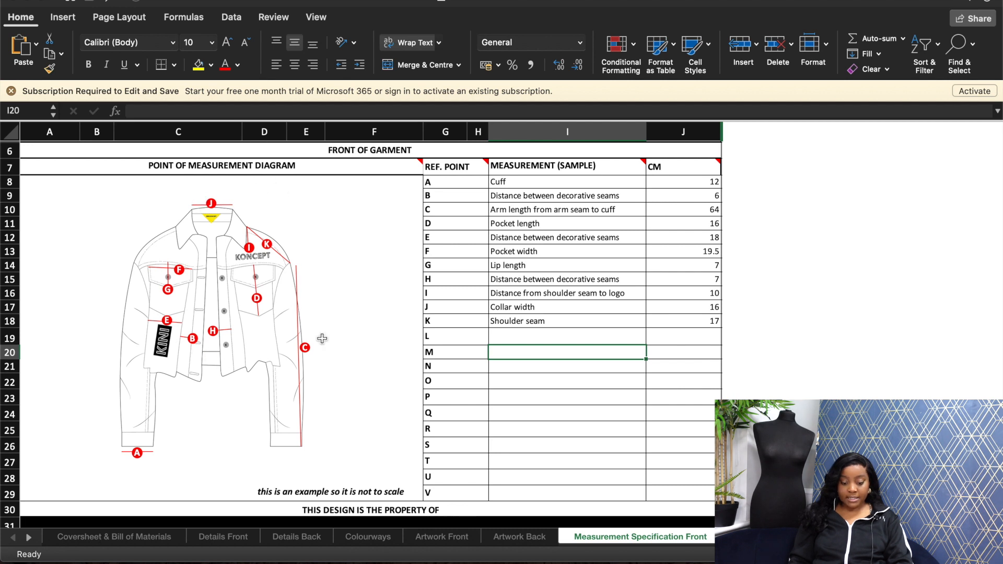
left_click(136, 454)
left_click(113, 455)
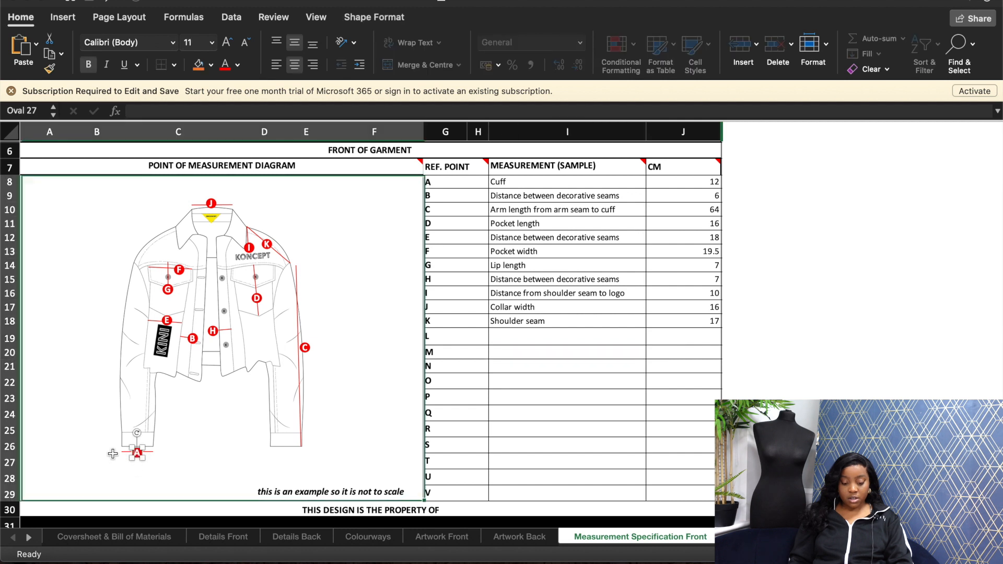
left_click(188, 451)
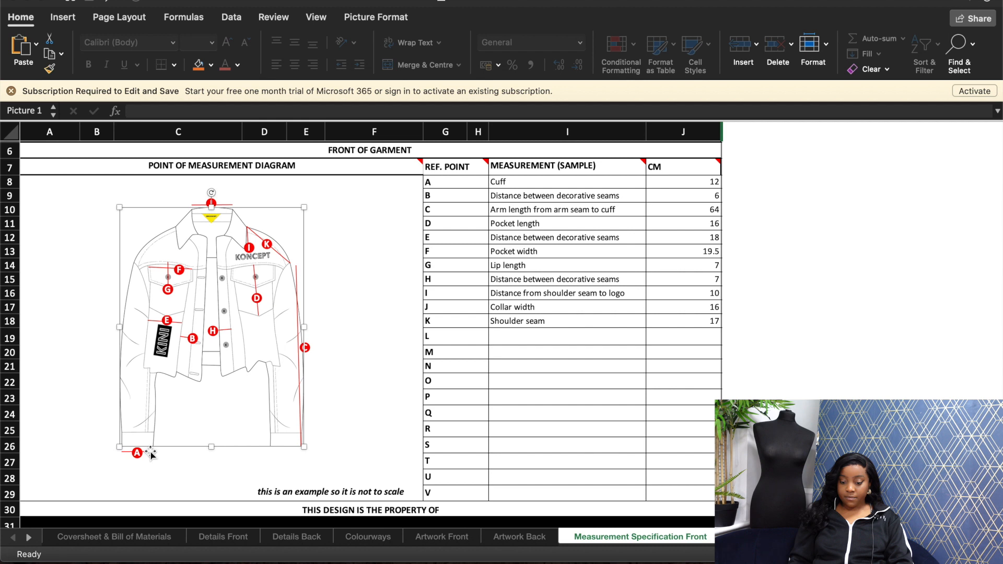
left_click(514, 183)
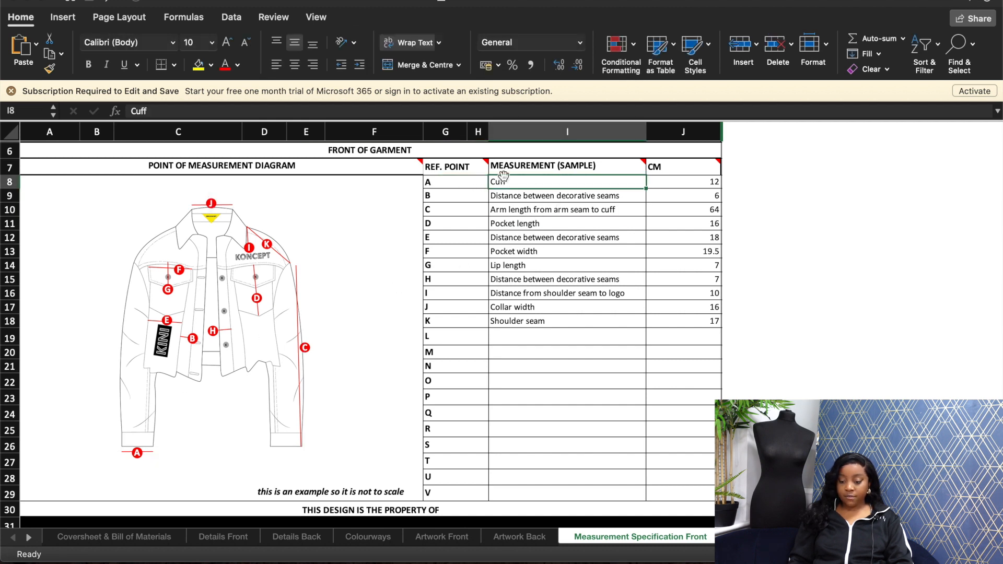
left_click(701, 184)
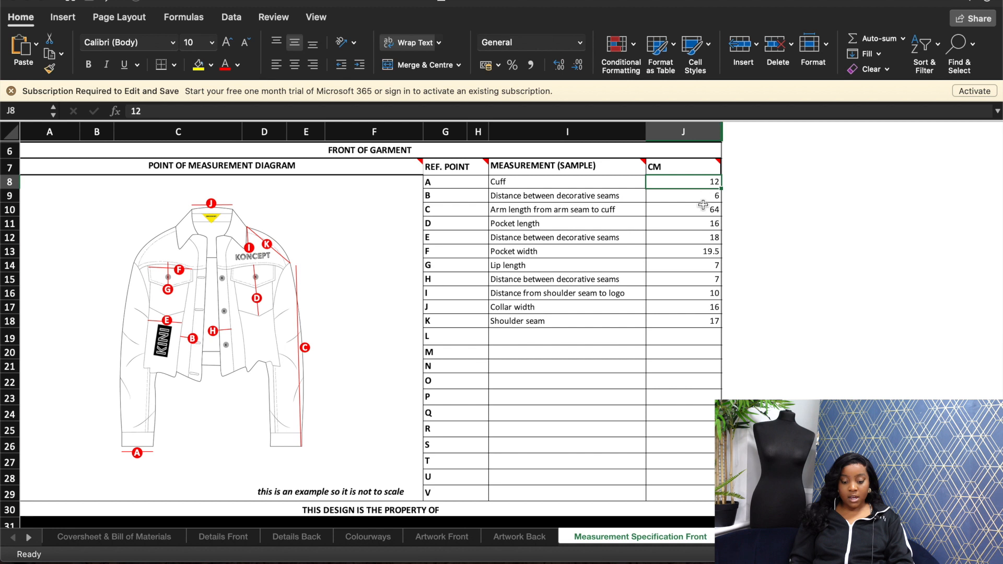
left_click(700, 203)
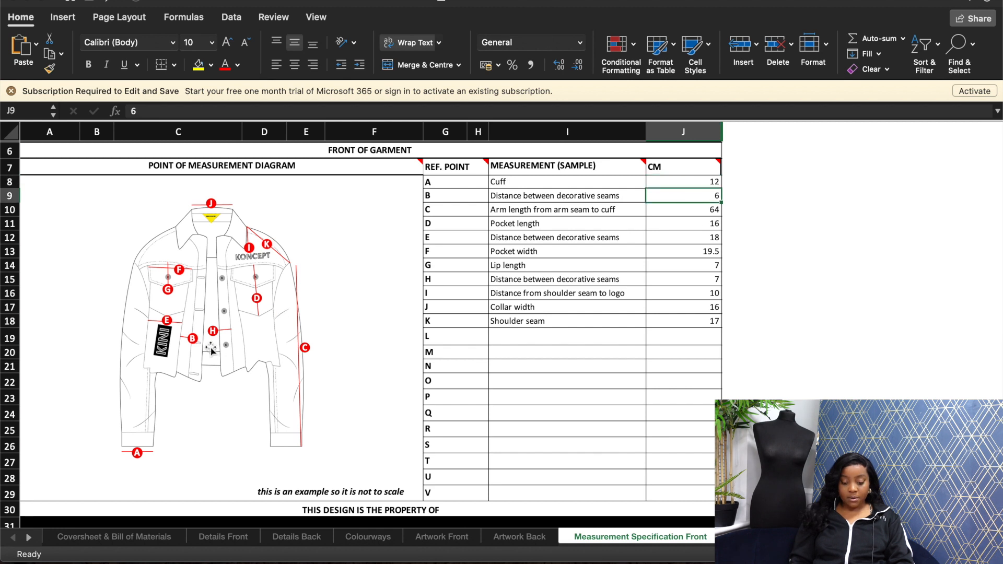
Step: Examine the lettered lines on the example jacket diagram closely and compare them with the measurement table
scroll(206, 357, "up", 5)
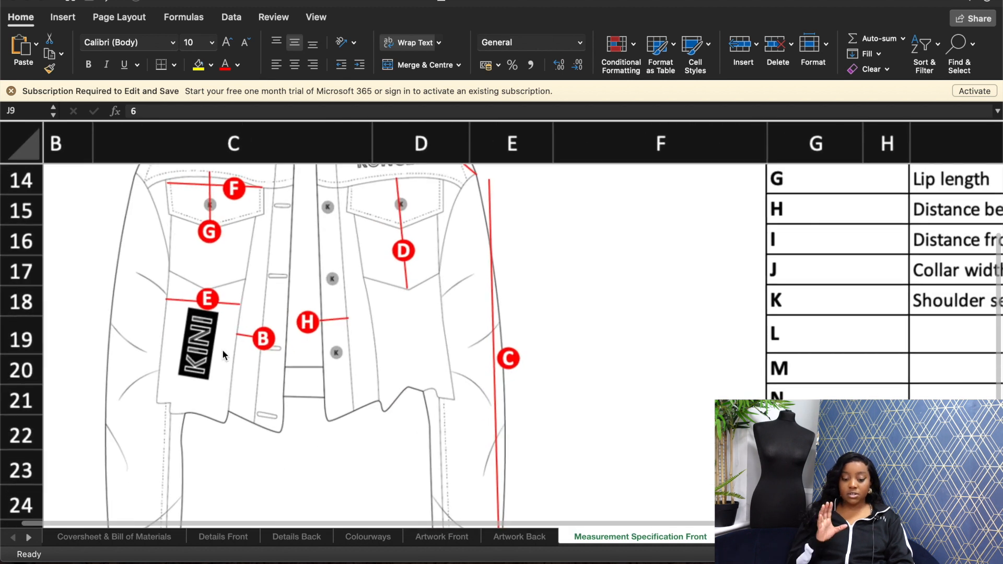
scroll(223, 354, "down", 5)
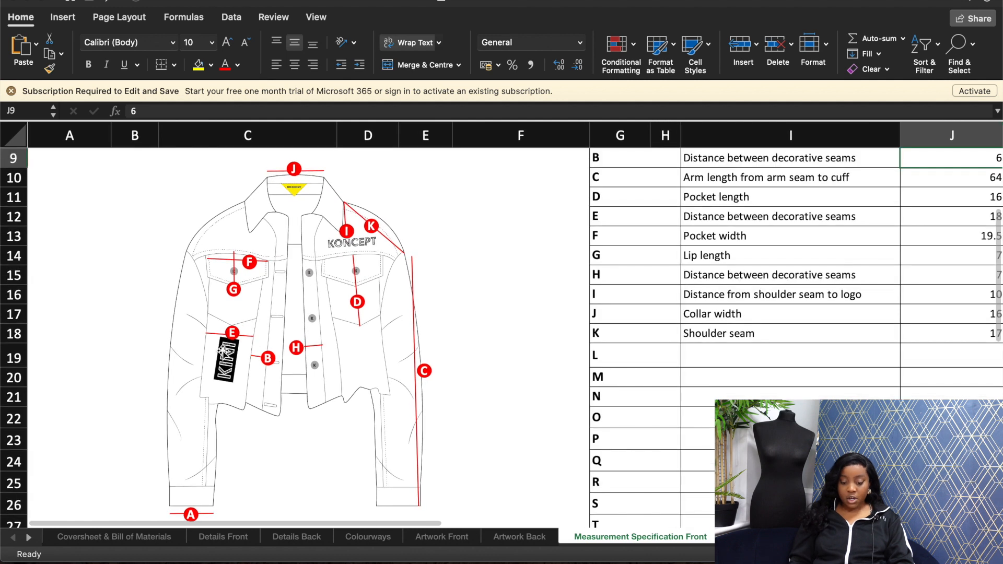
scroll(223, 351, "up", 3)
scroll(308, 392, "down", 4)
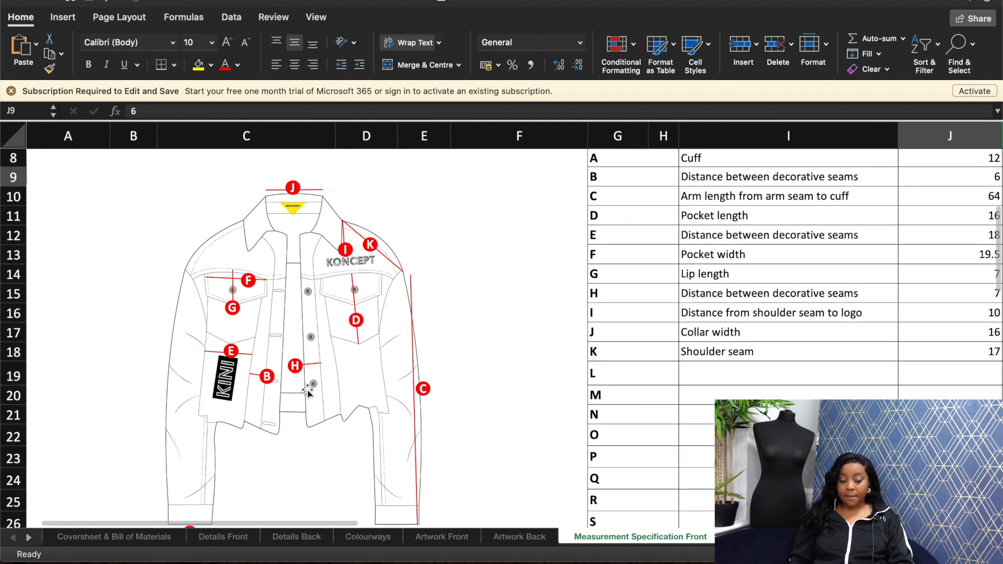
scroll(308, 391, "down", 5)
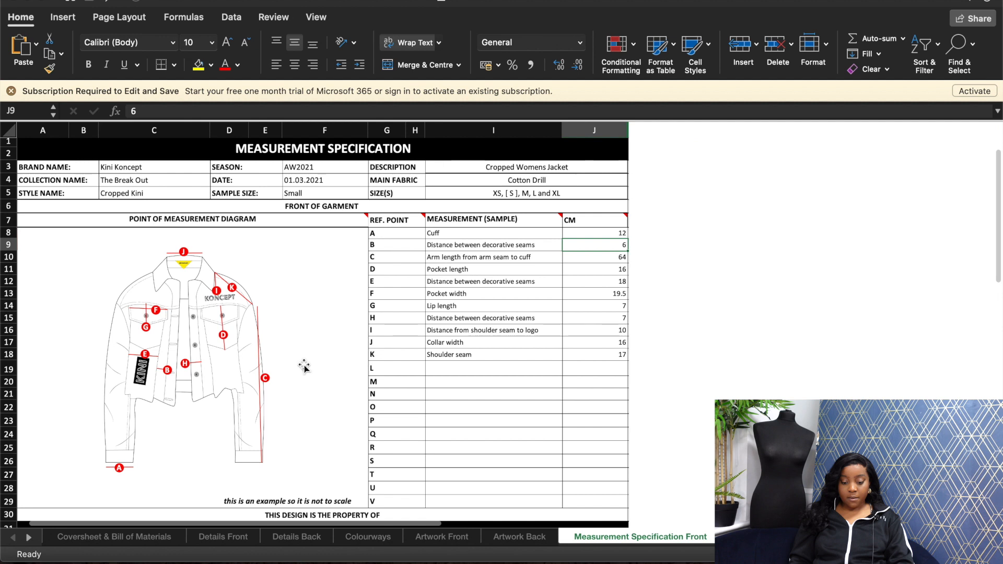
scroll(303, 365, "up", 3)
scroll(227, 356, "down", 3)
scroll(228, 356, "up", 2)
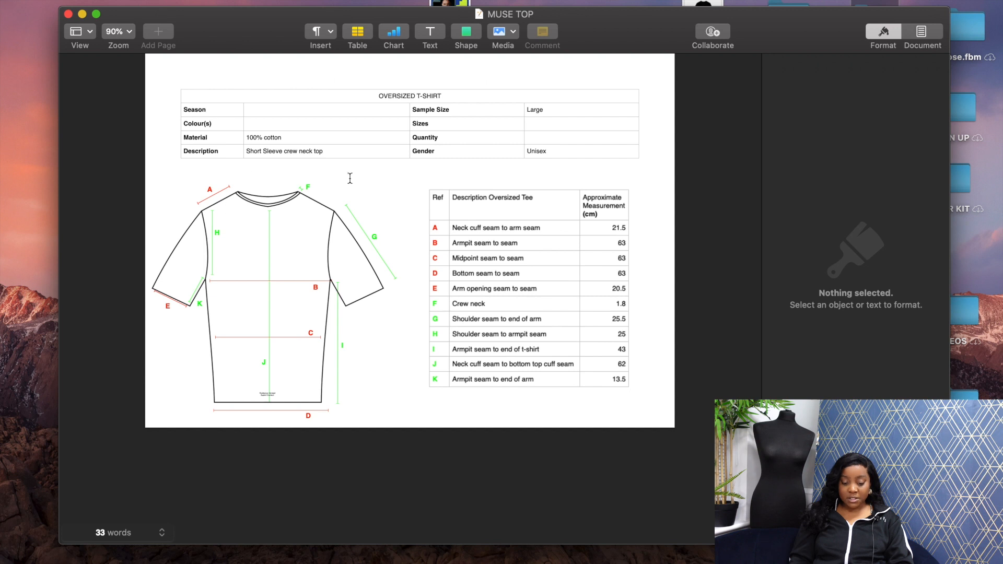
Step: Open the rosecae top document from the Editable measurements folder in Pages, examine its T-shirt measurement points, and close it
key("super+shift+period")
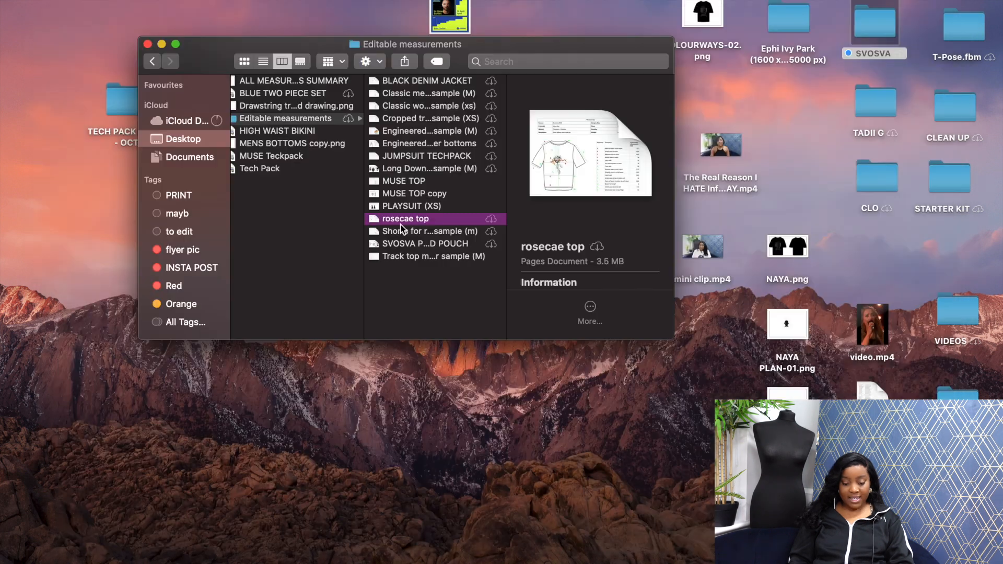
double_click(401, 219)
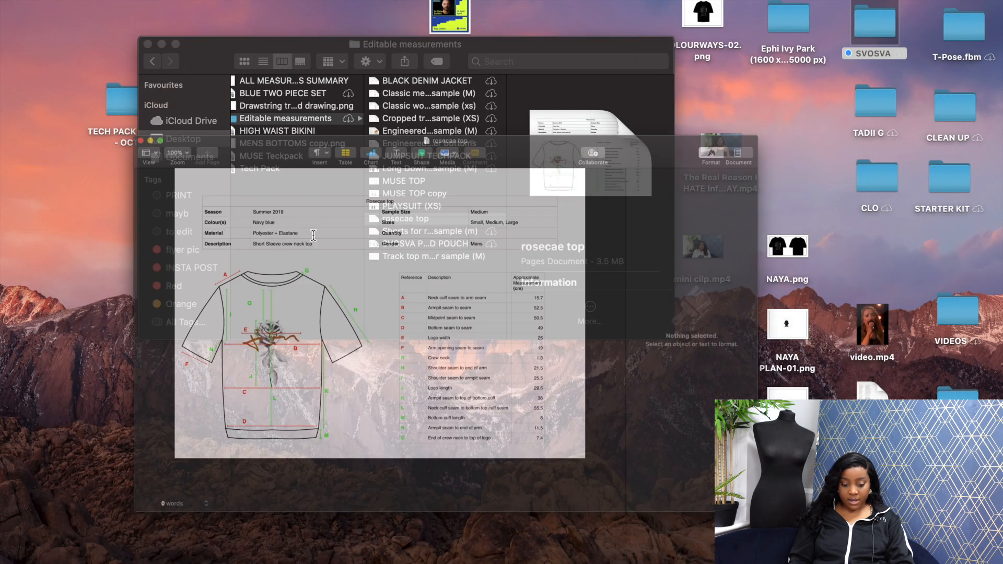
scroll(170, 347, "up", 5)
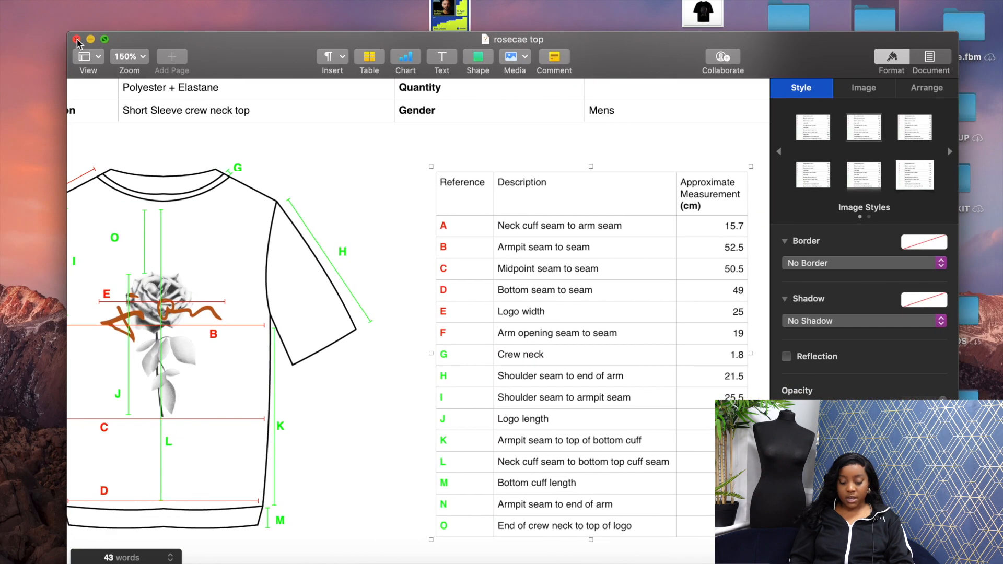
left_click(77, 39)
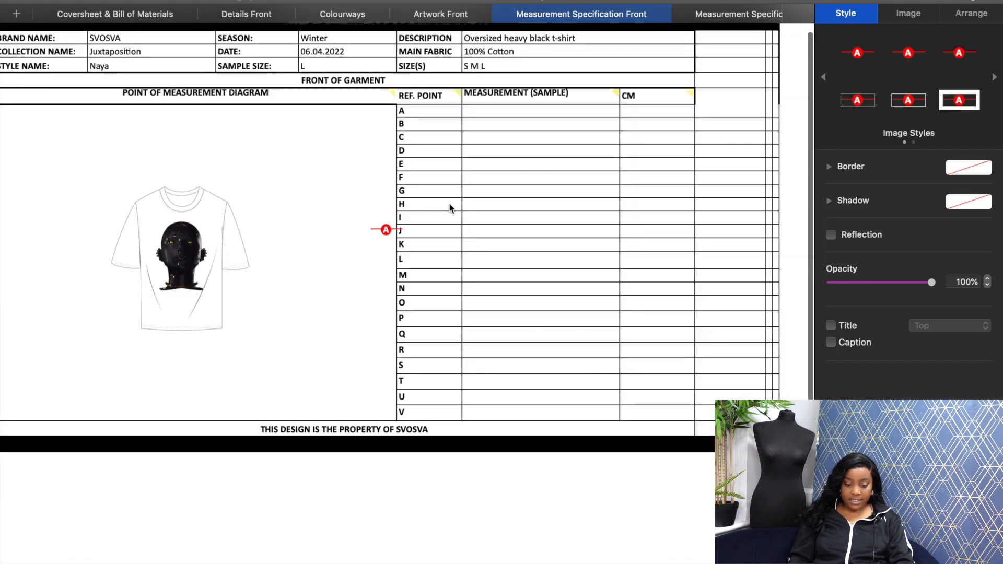
Step: In Numbers, place the red A marker at the T-shirt's sleeve opening and enter "Sleeve opening length seam to" as the measurement for point A
left_click_drag(385, 230, 239, 276)
left_click(301, 294)
left_click(504, 112)
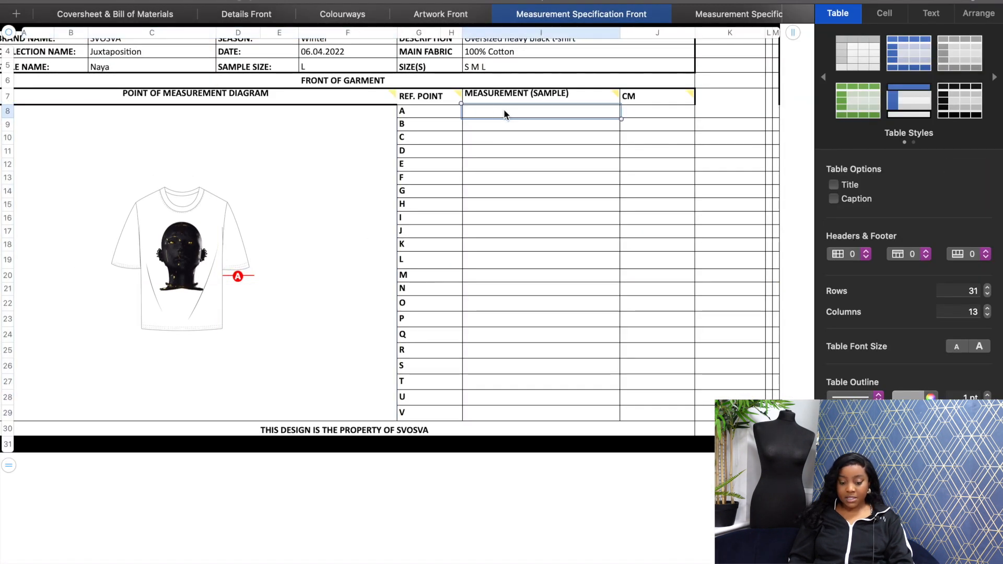
type("Sleeve opening lengt")
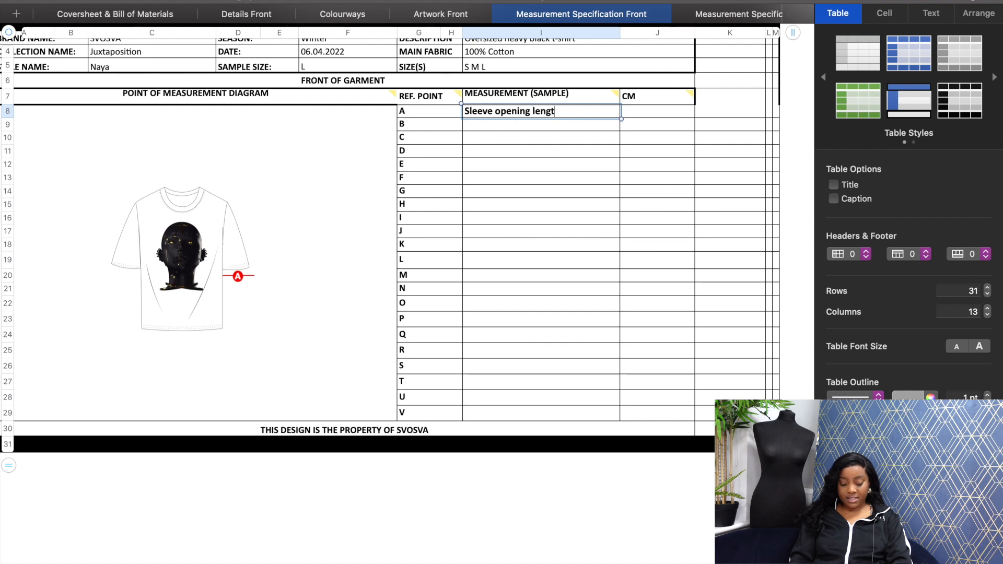
type("h seam to seam")
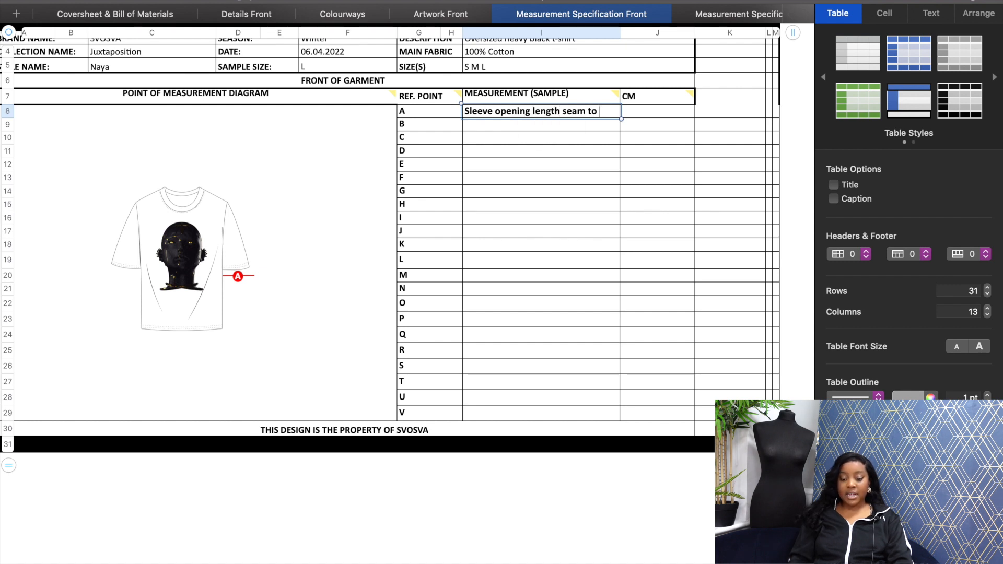
left_click(553, 177)
left_click(582, 111)
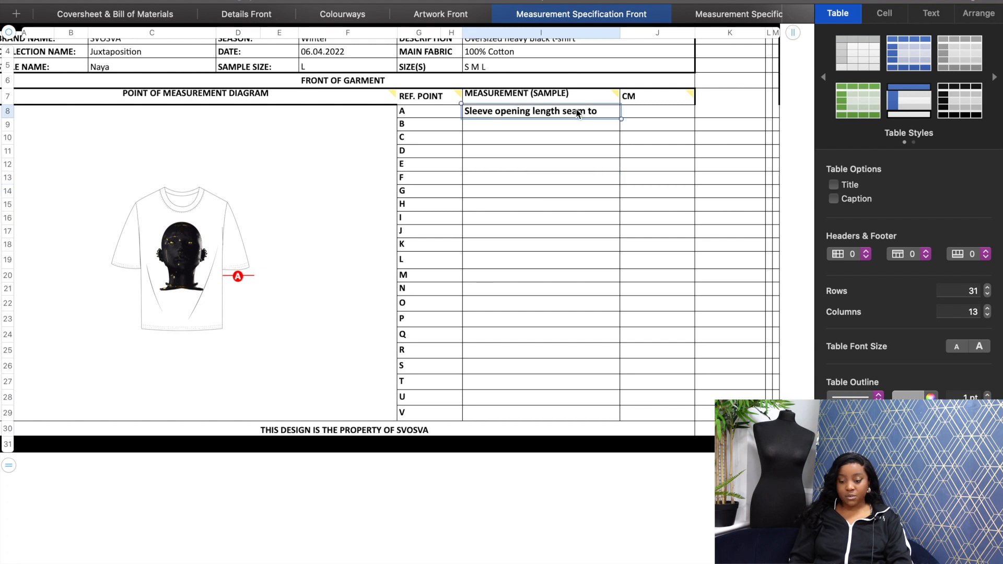
left_click(667, 113)
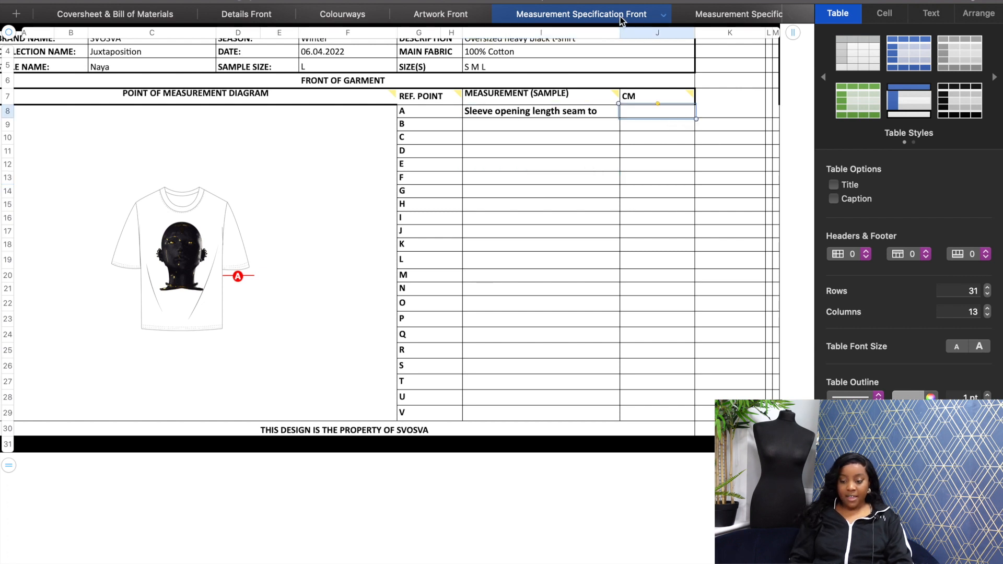
Step: Open the Measurement Specification Back sheet, look over its blank table, and delete the sheet
scroll(575, 14, "right", 5)
left_click(514, 15)
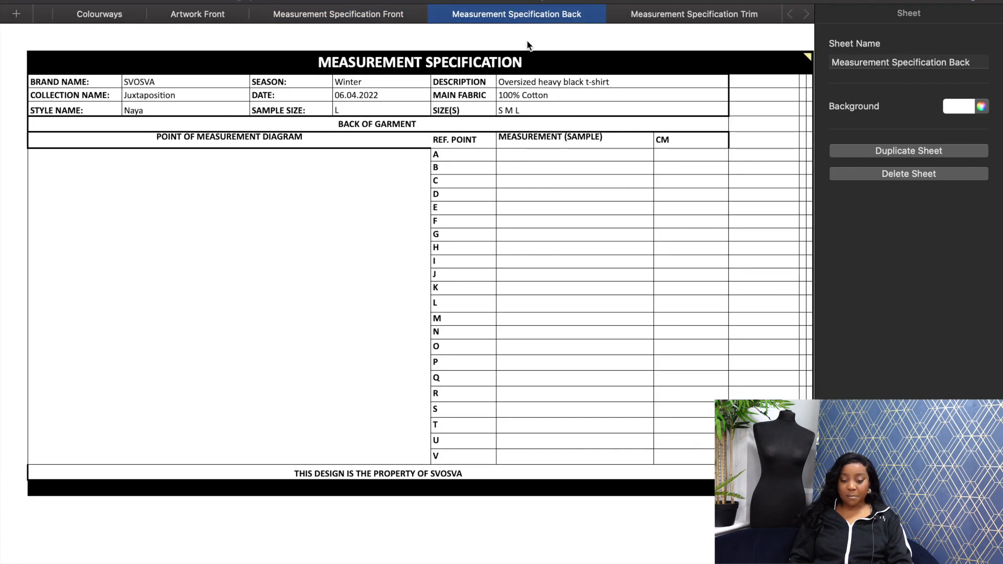
scroll(362, 335, "down", 2)
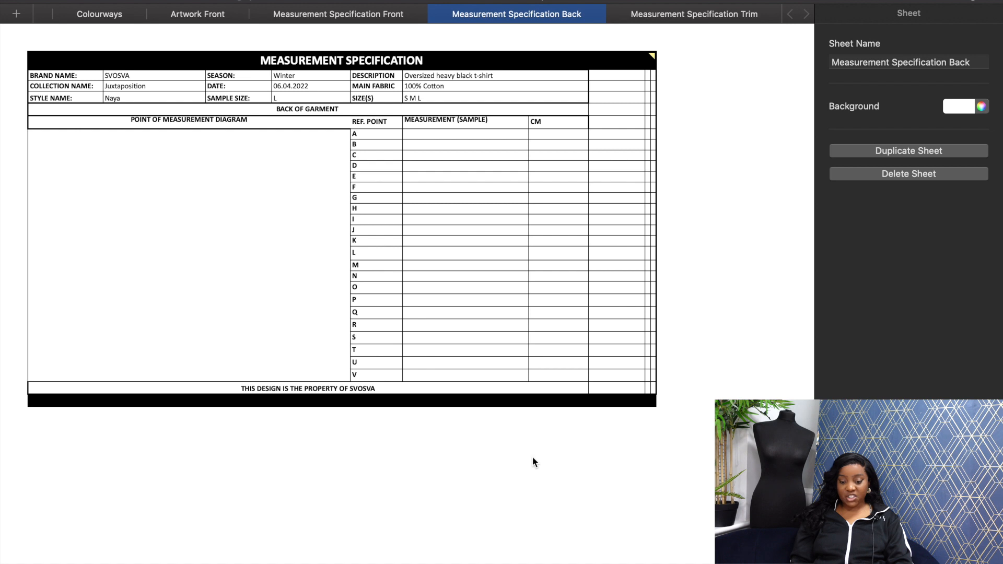
left_click(501, 18)
left_click(536, 141)
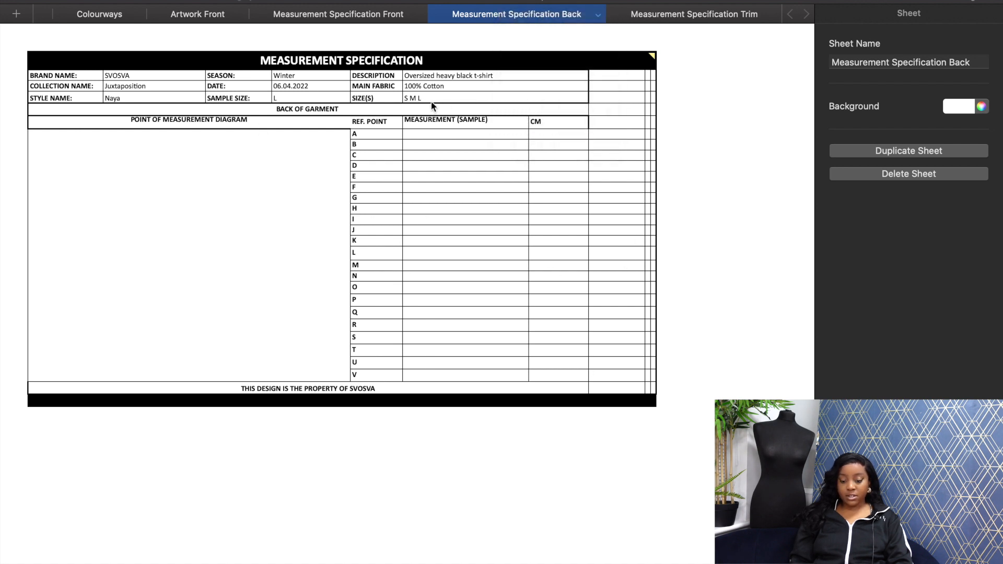
Step: Open the Measurement Specification Trim sheet, look over its trims table, and delete the sheet
left_click(470, 16)
left_click(283, 232)
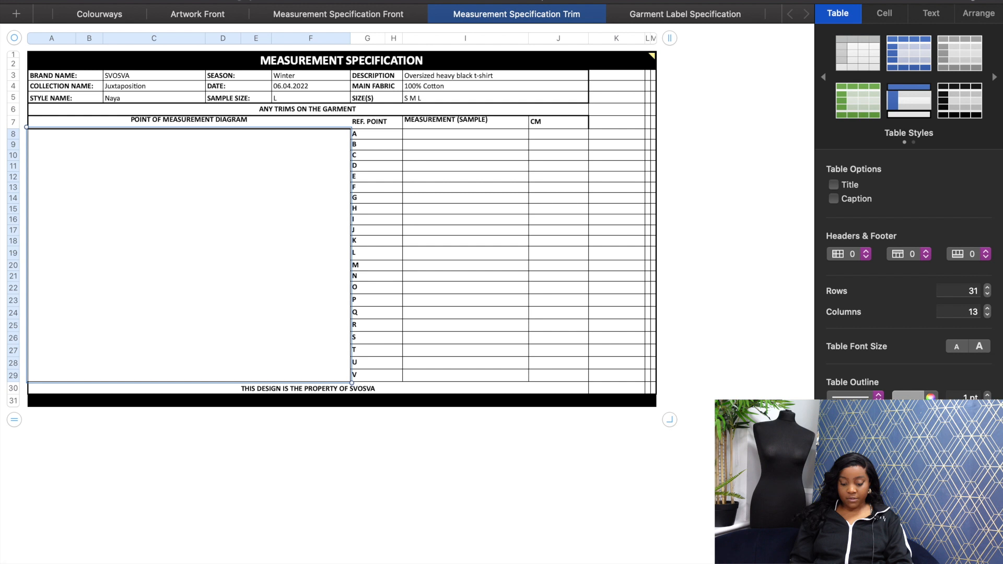
left_click(529, 560)
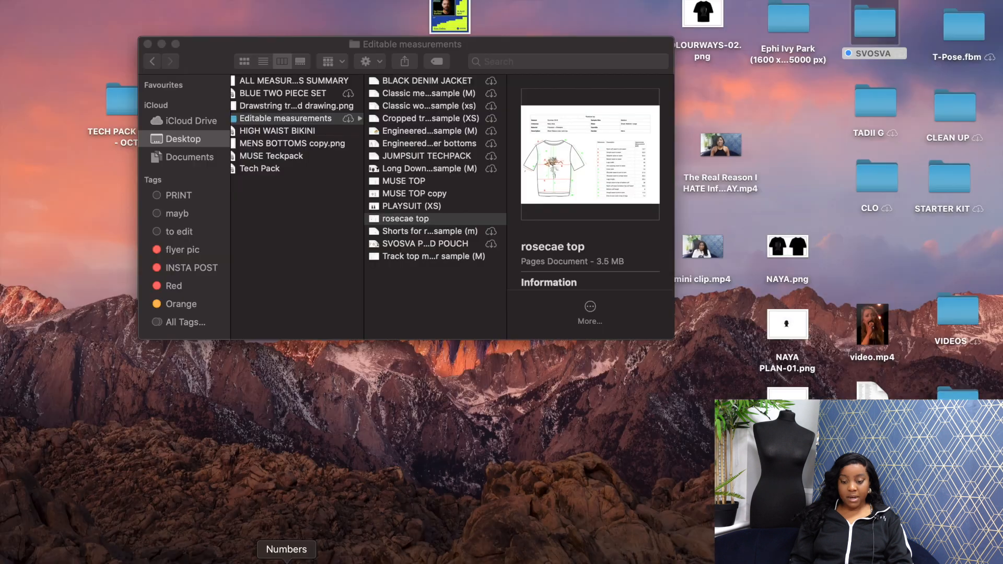
left_click(286, 561)
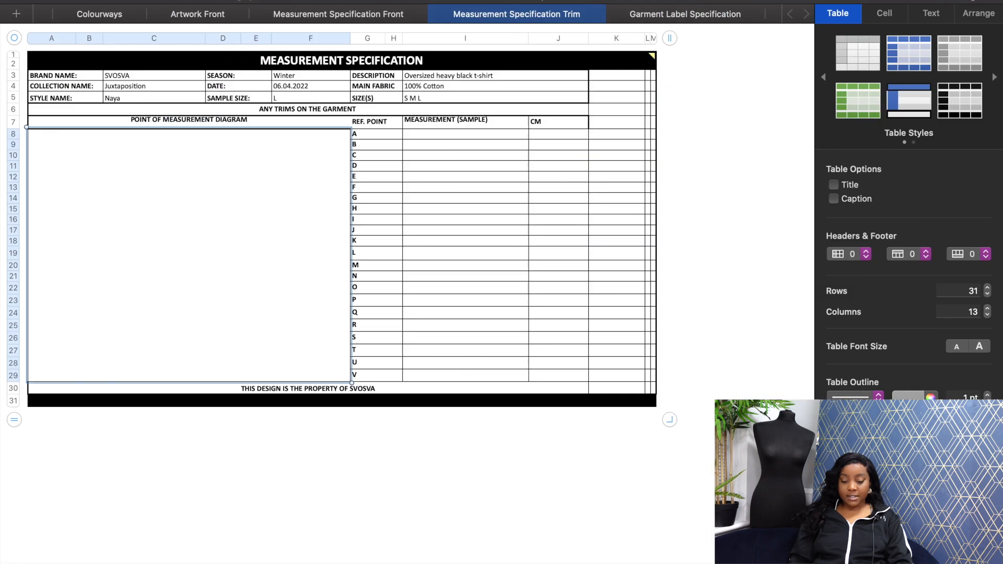
left_click(475, 17)
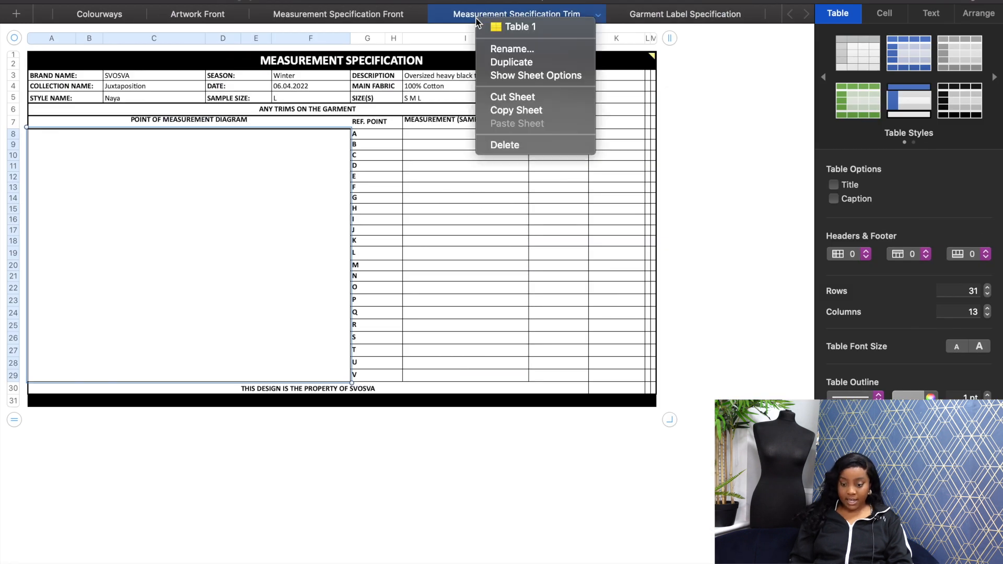
left_click(498, 141)
Step: Open the Garment Label Specification sheet, then in Adobe Illustrator open GARMENT AND CARE LABEL and select the dimensioned garment label and size L care label
left_click(531, 14)
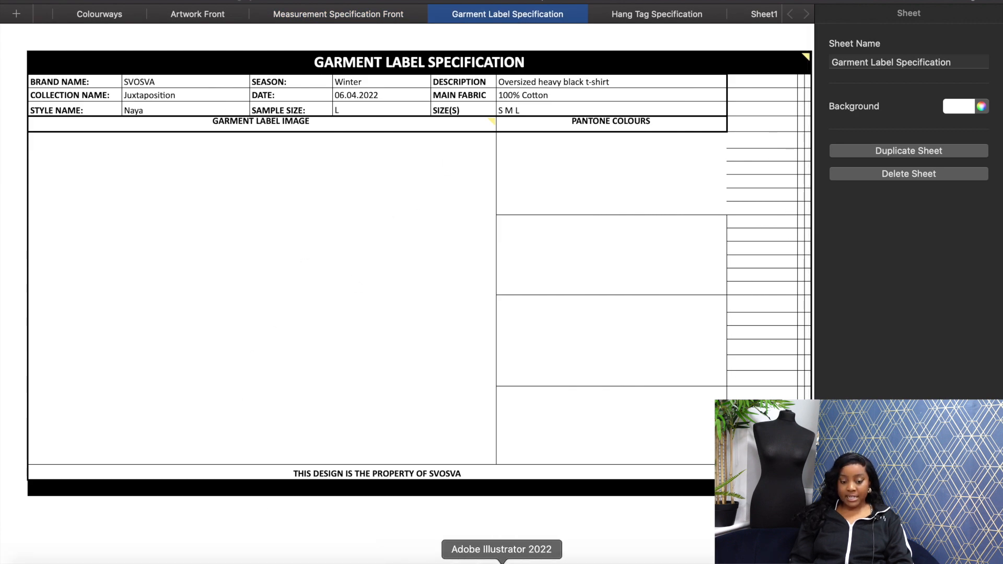
left_click(477, 561)
left_click(60, 2)
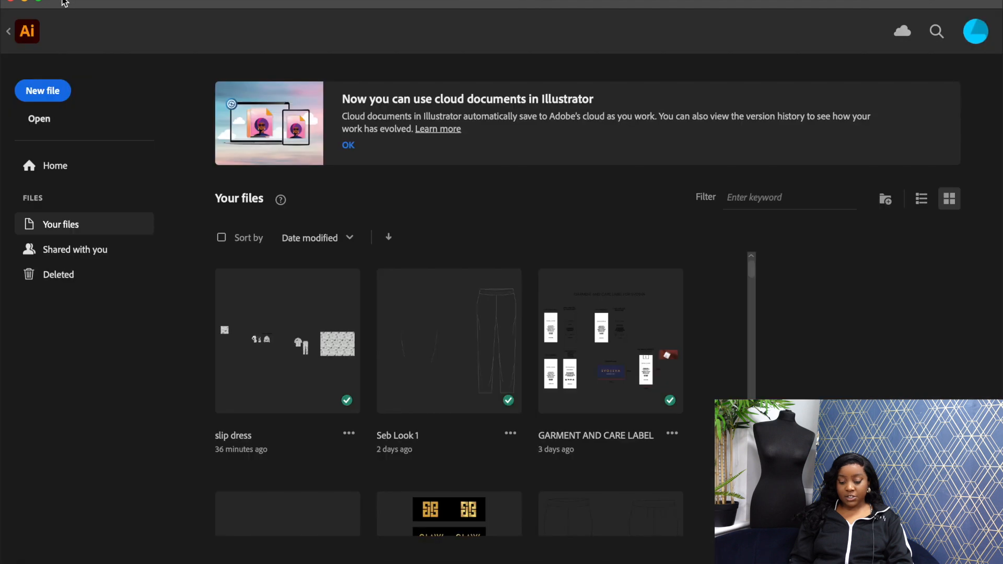
left_click(570, 371)
left_click_drag(200, 277, 306, 332)
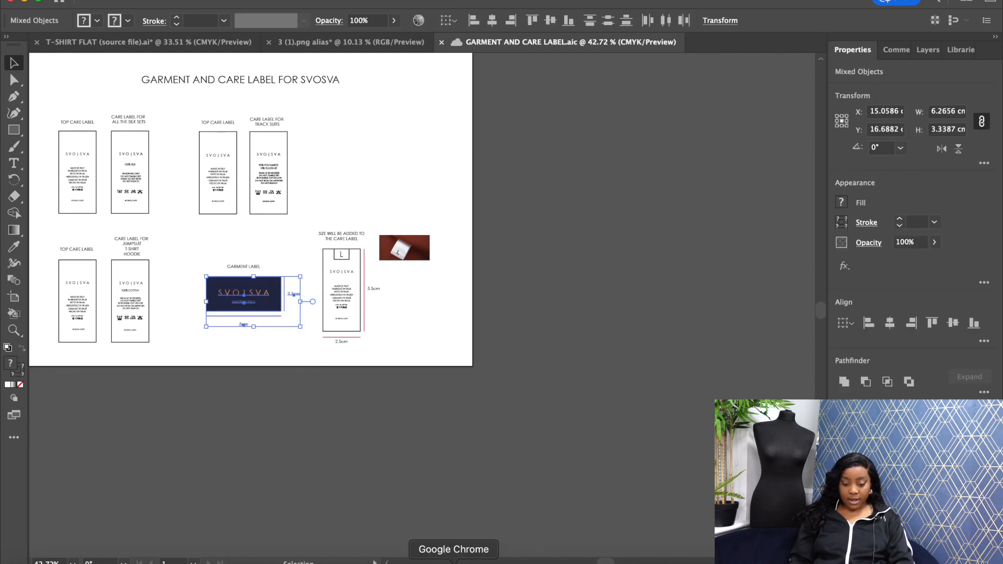
left_click(242, 254)
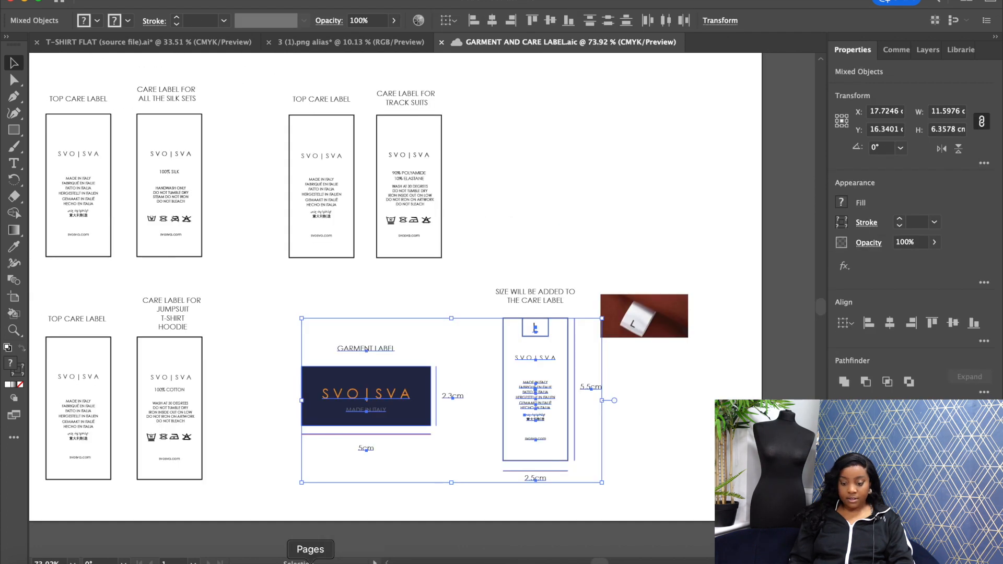
Step: Switch to Numbers and paste the garment label and size L care label artwork into the Garment Label Image area
left_click(292, 556)
key("super+v")
left_click(250, 470)
Step: Paste the white Pantone swatch into the lowest Pantone Colours box and the orange Pantone 159 swatch into the box above it
left_click(443, 144)
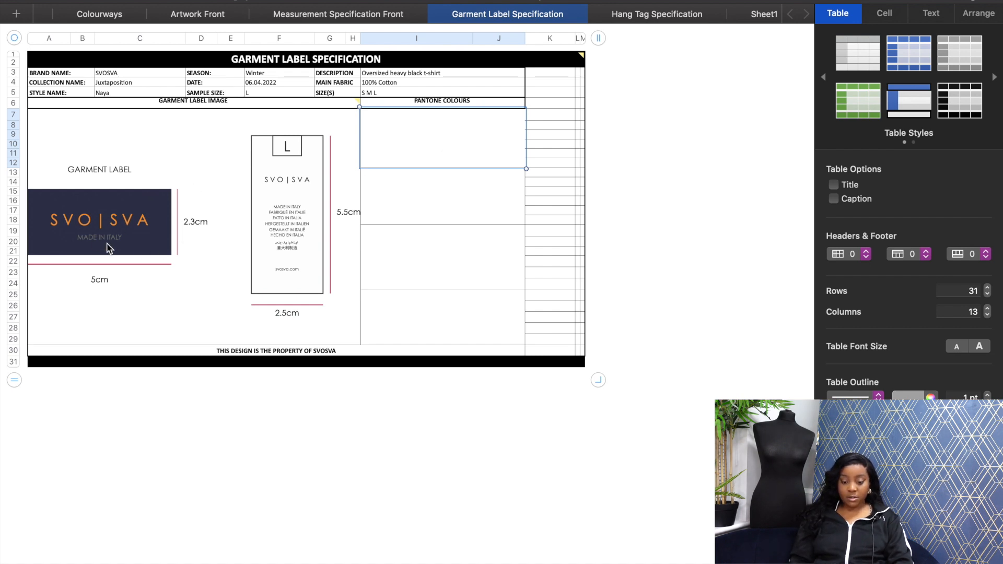
left_click(389, 312)
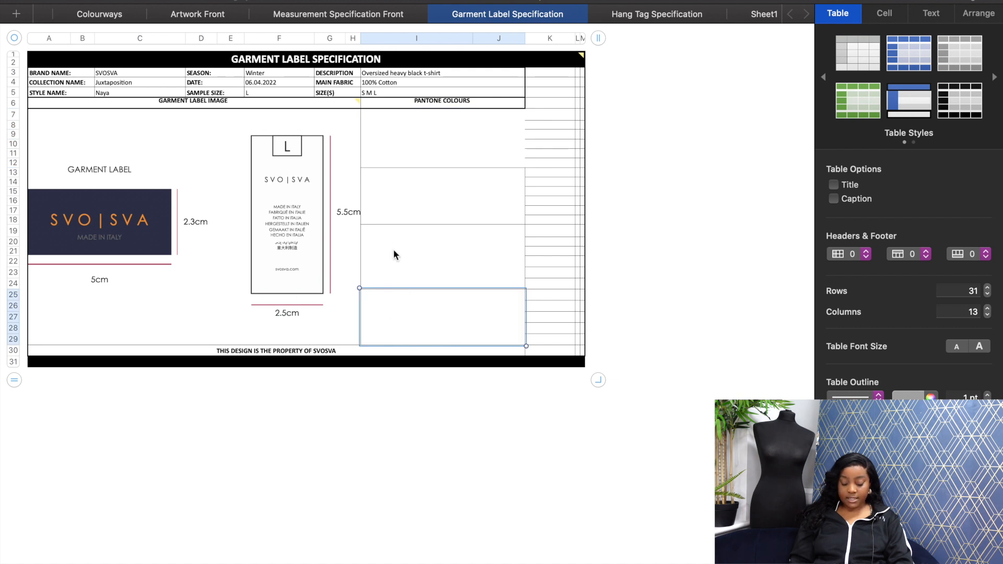
key("cmd+v")
left_click(444, 240)
key("cmd+v")
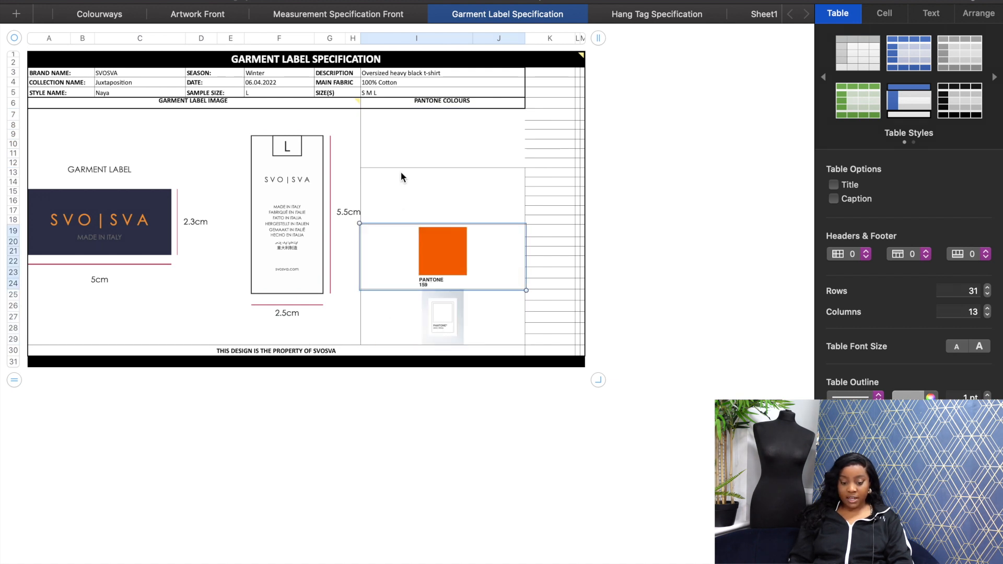
left_click(417, 192)
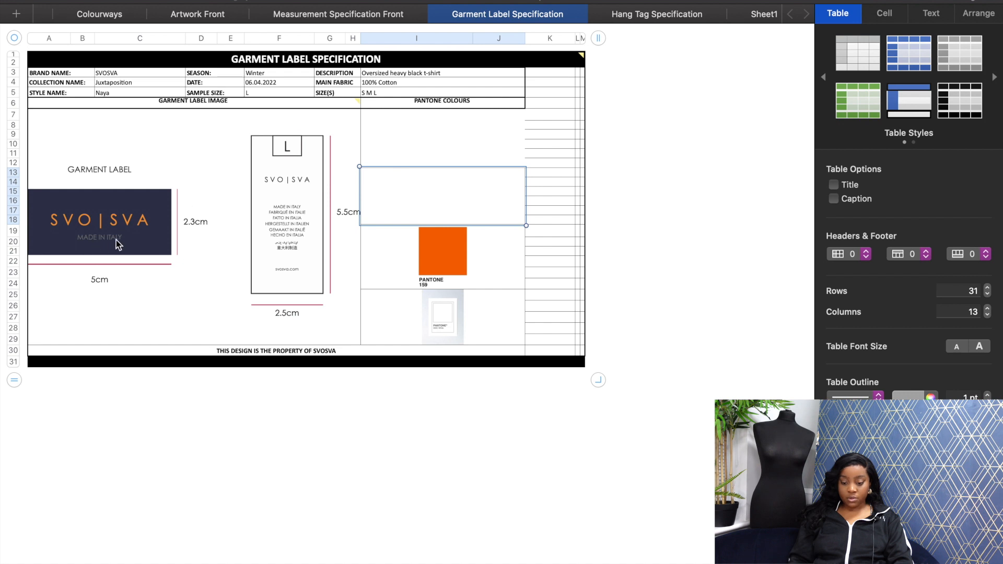
key("Up")
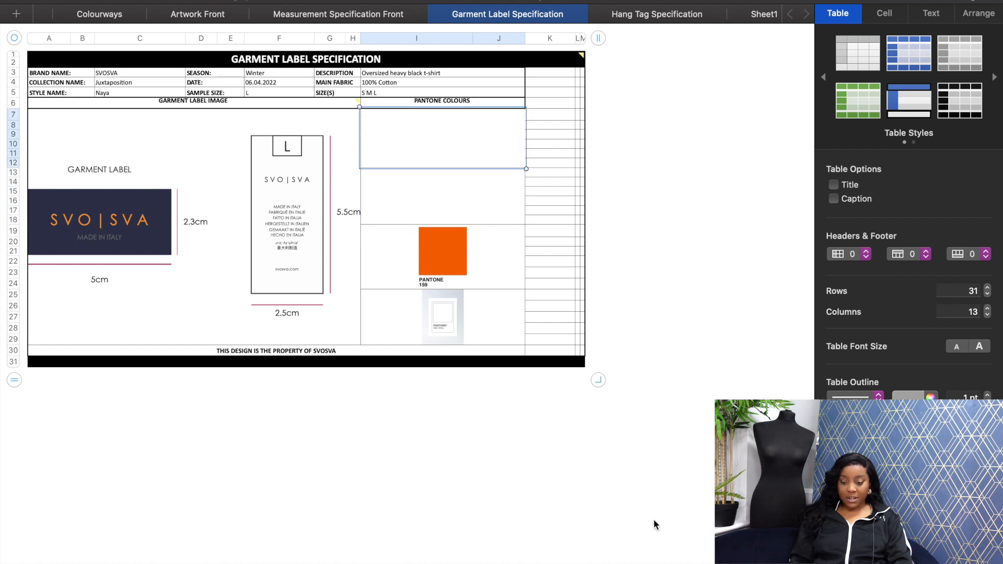
Step: Open the Hang Tag Specification sheet and select its image area, then open the TAGS artwork file in Adobe Illustrator
left_click(646, 20)
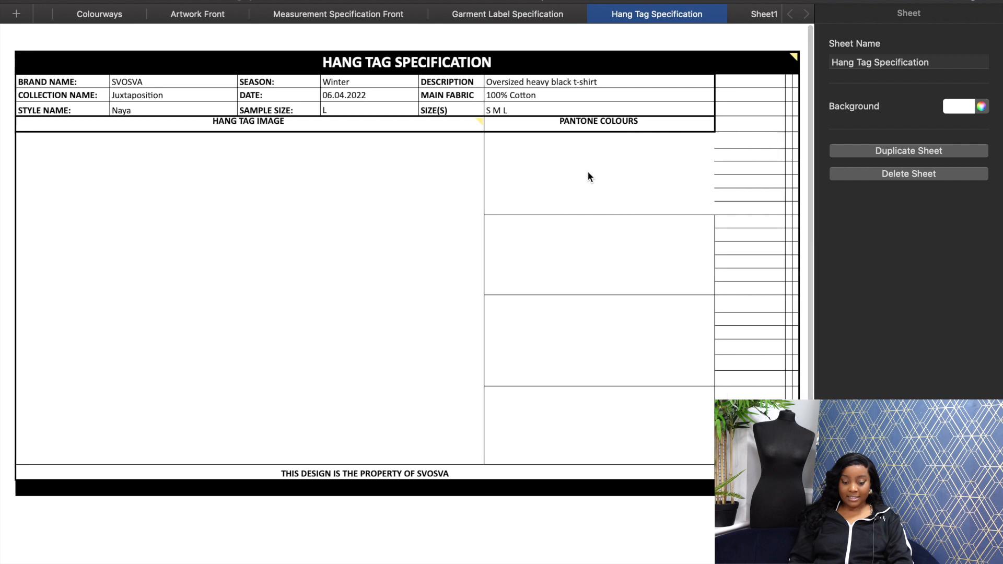
left_click(179, 208)
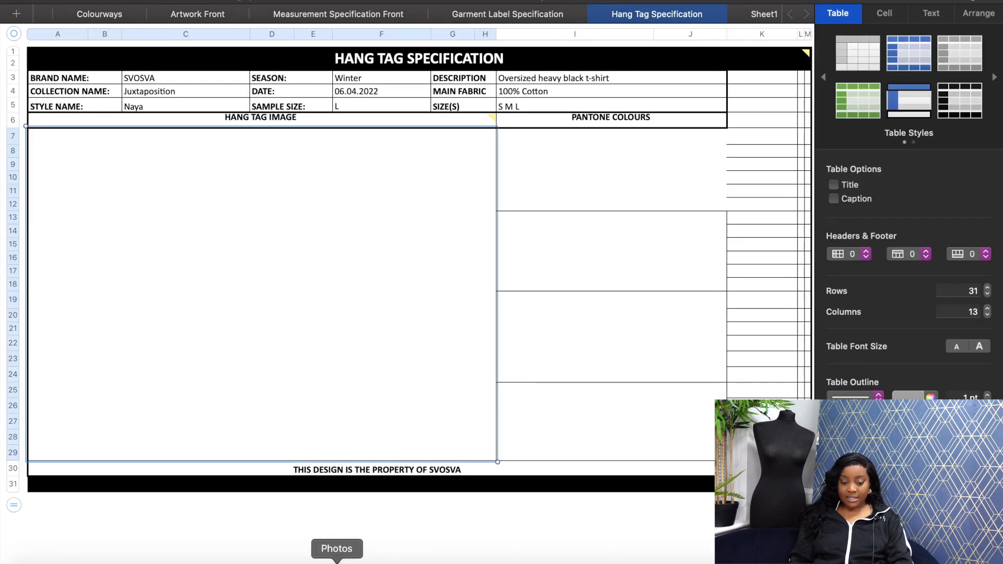
left_click(519, 561)
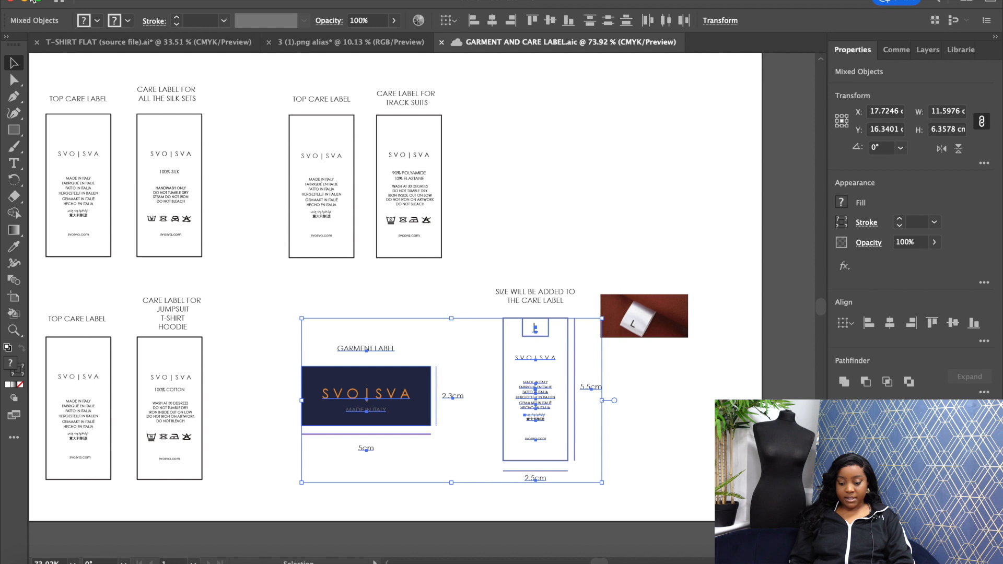
left_click(56, 5)
left_click(56, 5)
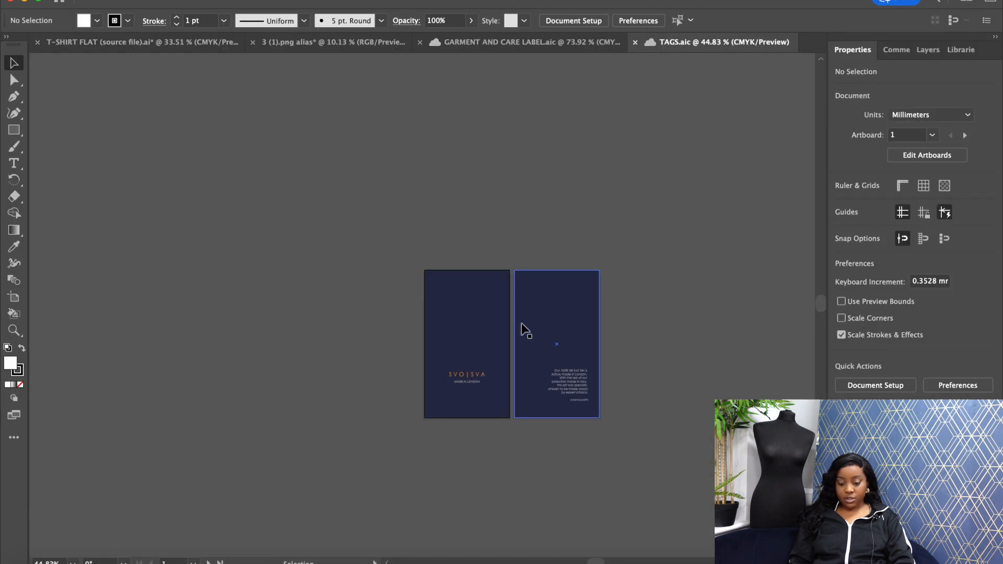
scroll(522, 326, "up", 1)
Step: Copy the front and back hang tag designs and paste them into the Hang Tag Image area in Numbers
left_click_drag(401, 263, 644, 483)
key("super+c")
key("super+Tab")
key("super+v")
left_click(397, 501)
scroll(396, 500, "down", 1)
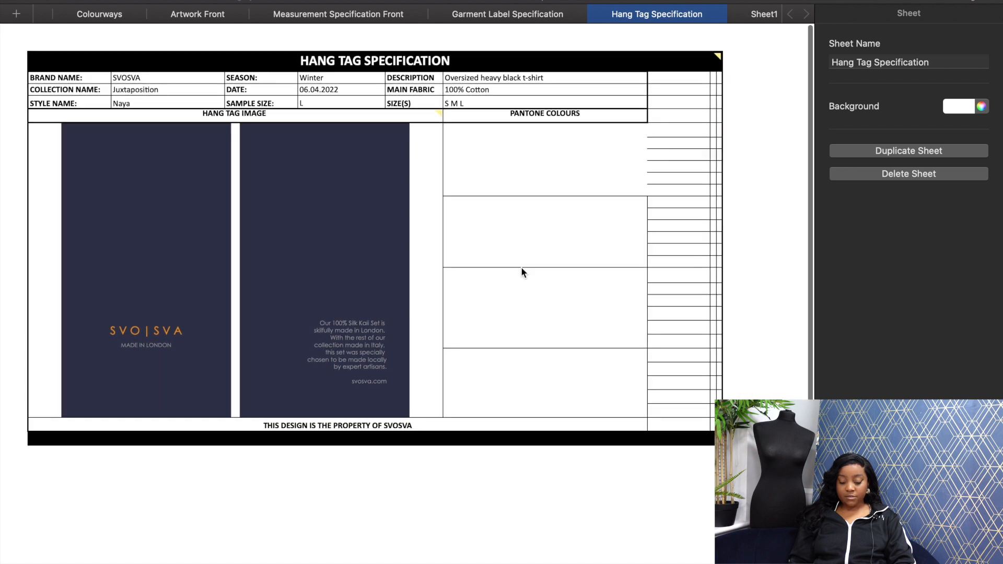
Step: Select the uppermost Pantone Colours box, switch to the browser's navy blue Pantone image search and copy the PMS 282 C swatch image
left_click(571, 187)
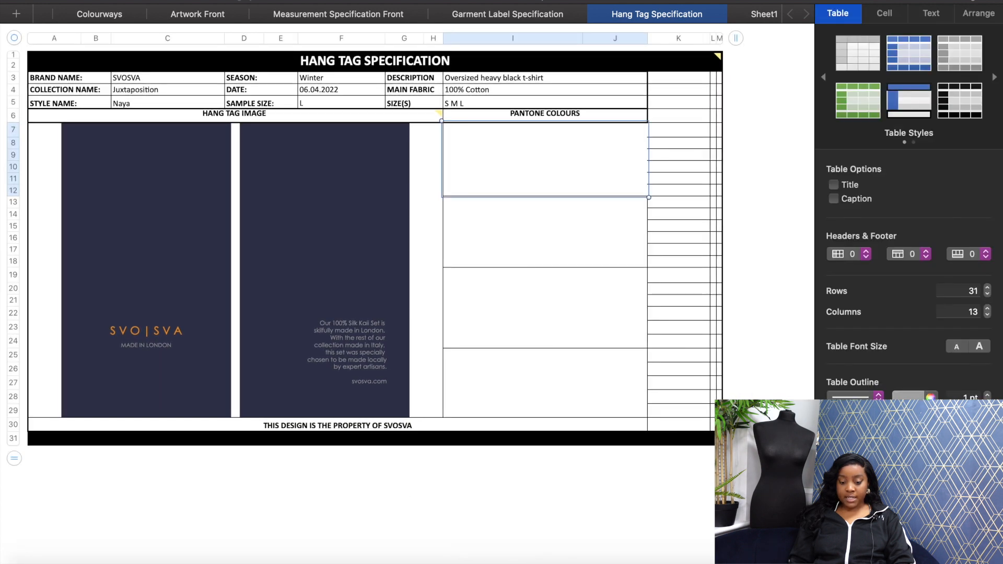
left_click(463, 562)
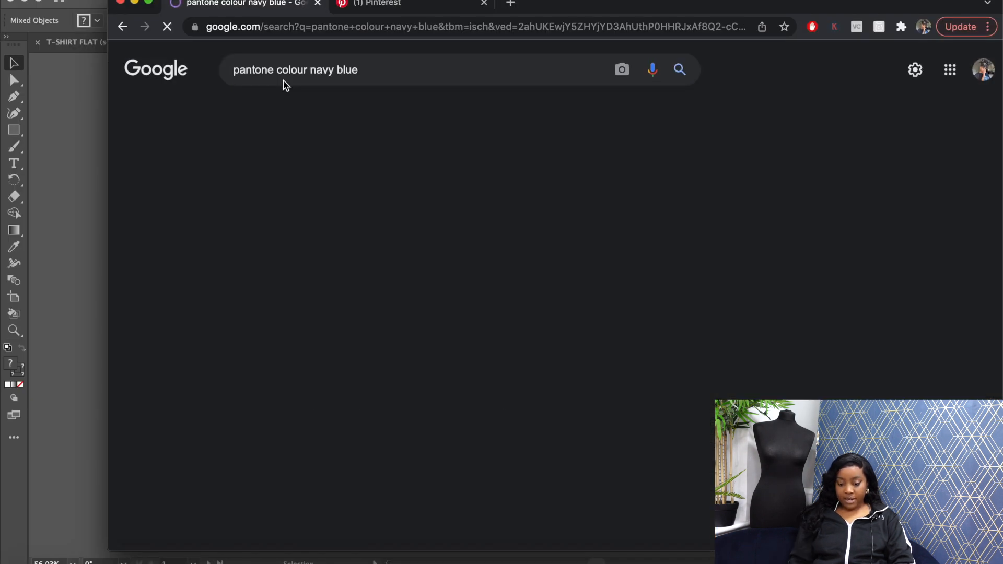
left_click(533, 218)
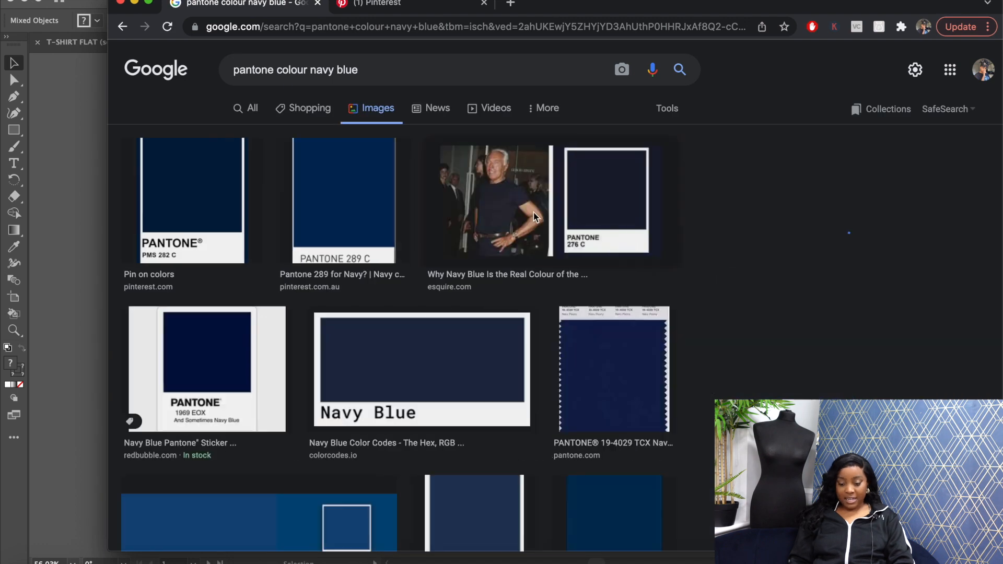
left_click(196, 167)
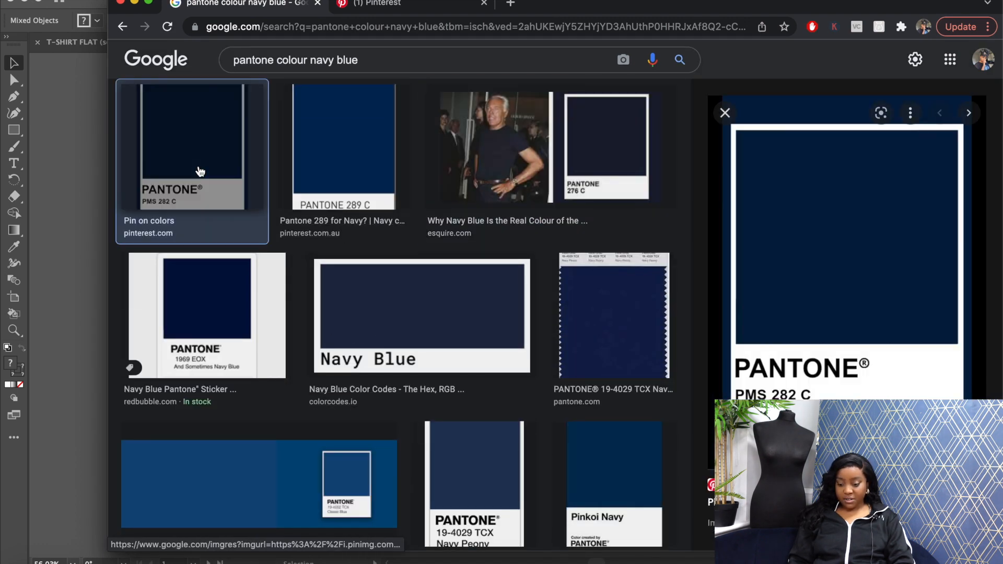
right_click(857, 268)
left_click(697, 404)
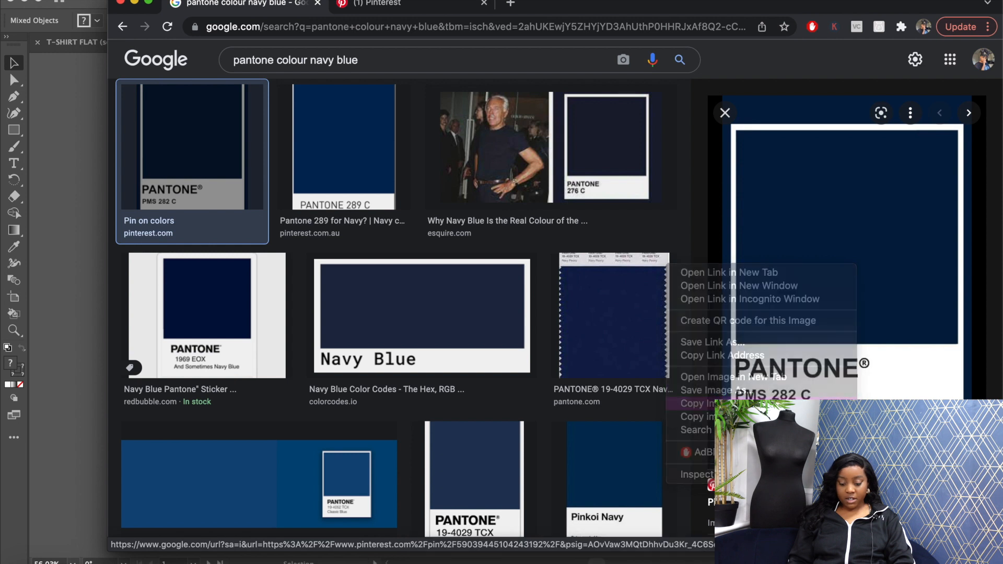
Step: Switch back to Numbers, paste the PMS 282 C swatch into the uppermost Pantone Colours box and select the box below it
left_click(89, 307)
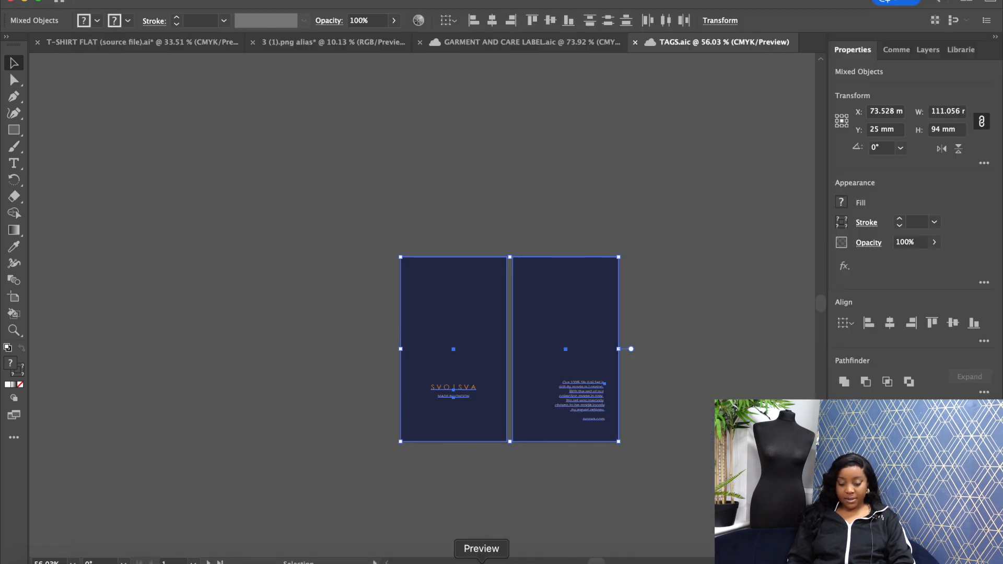
right_click(298, 563)
left_click(381, 474)
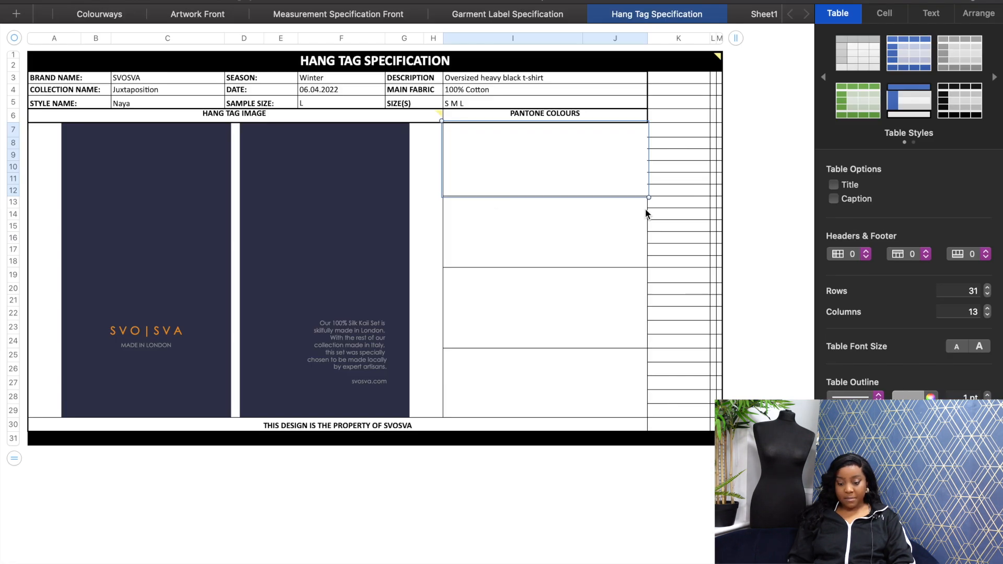
key("super+v")
left_click(556, 227)
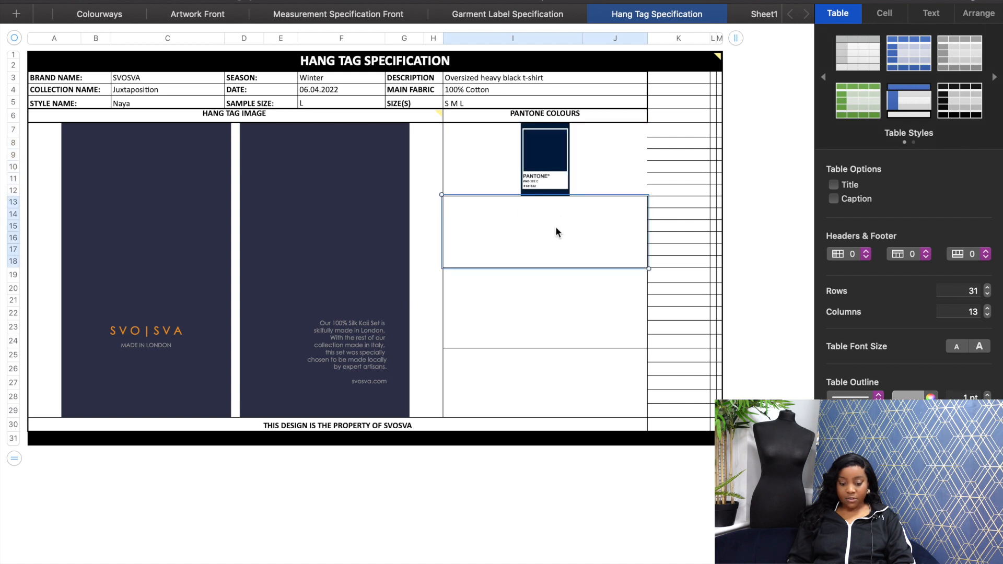